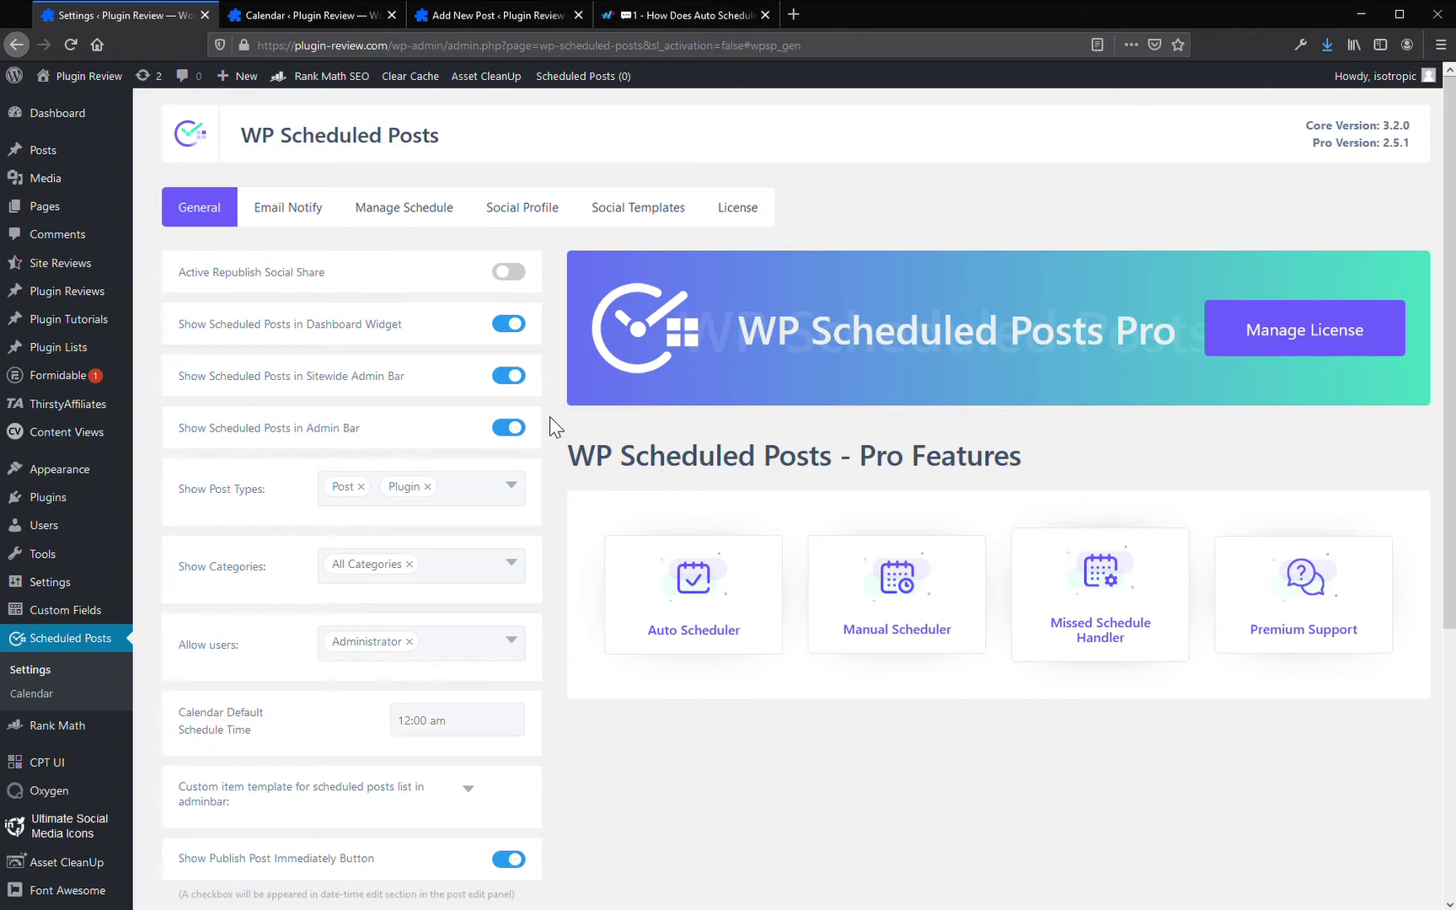
- Browse the plugin settings page and briefly check the new-post editor tab
scroll(557, 455, down, 3)
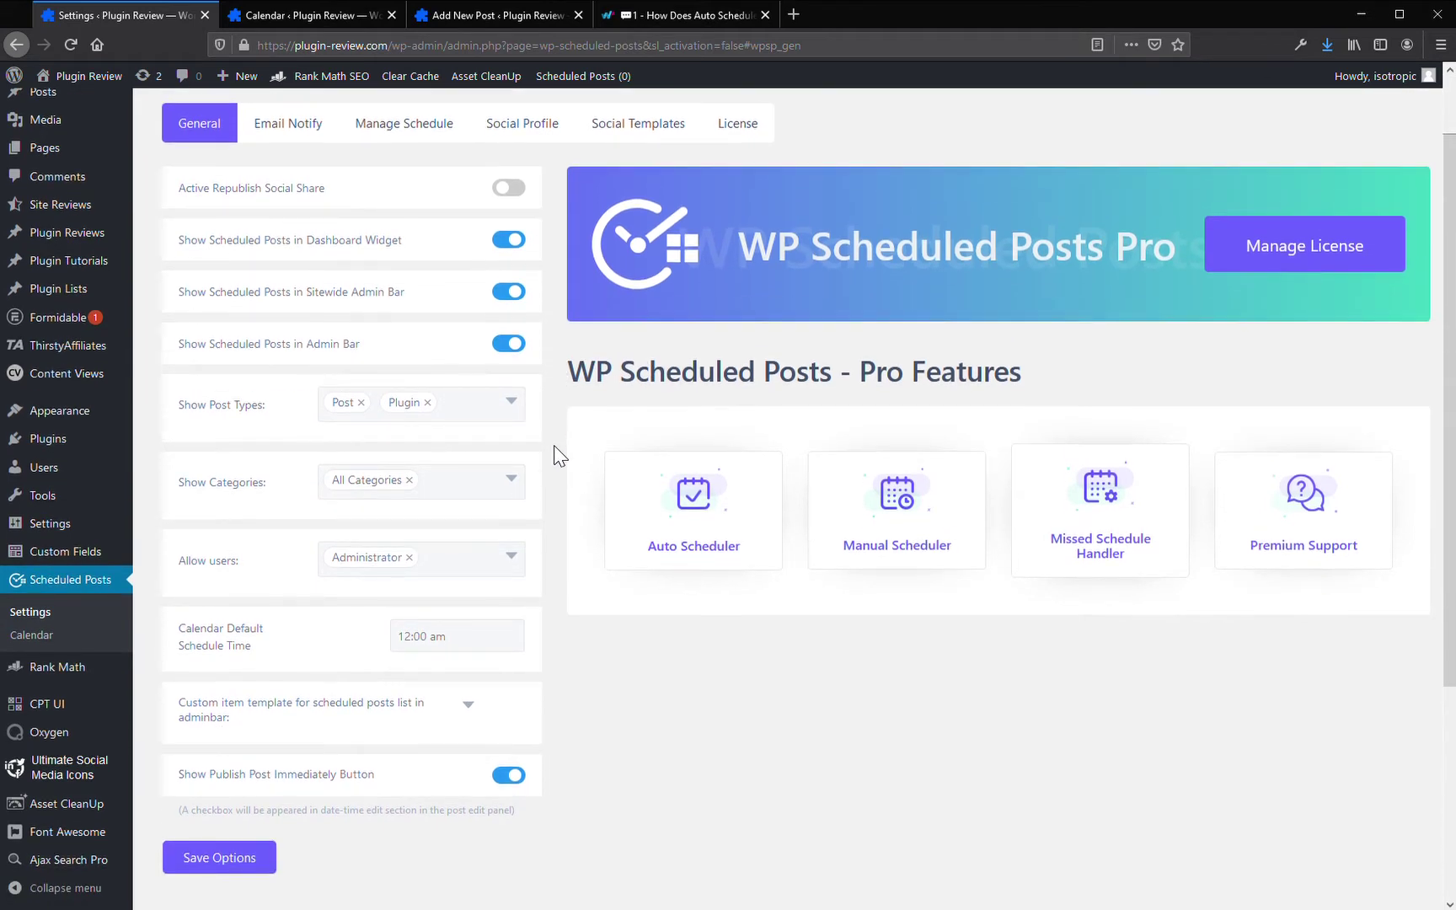
scroll(556, 455, down, 5)
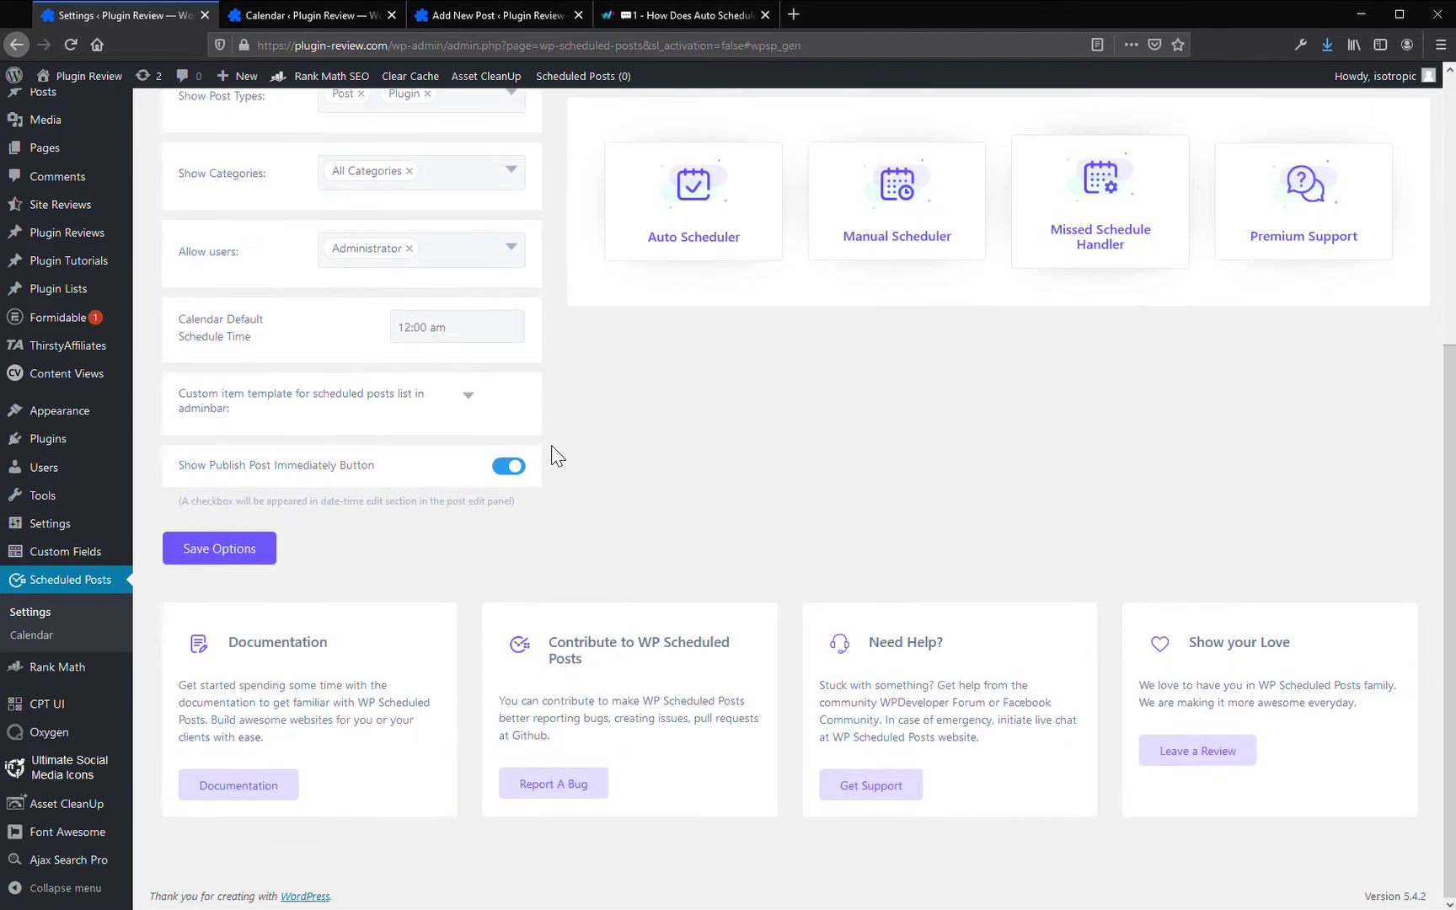
scroll(556, 455, up, 2)
scroll(556, 455, up, 6)
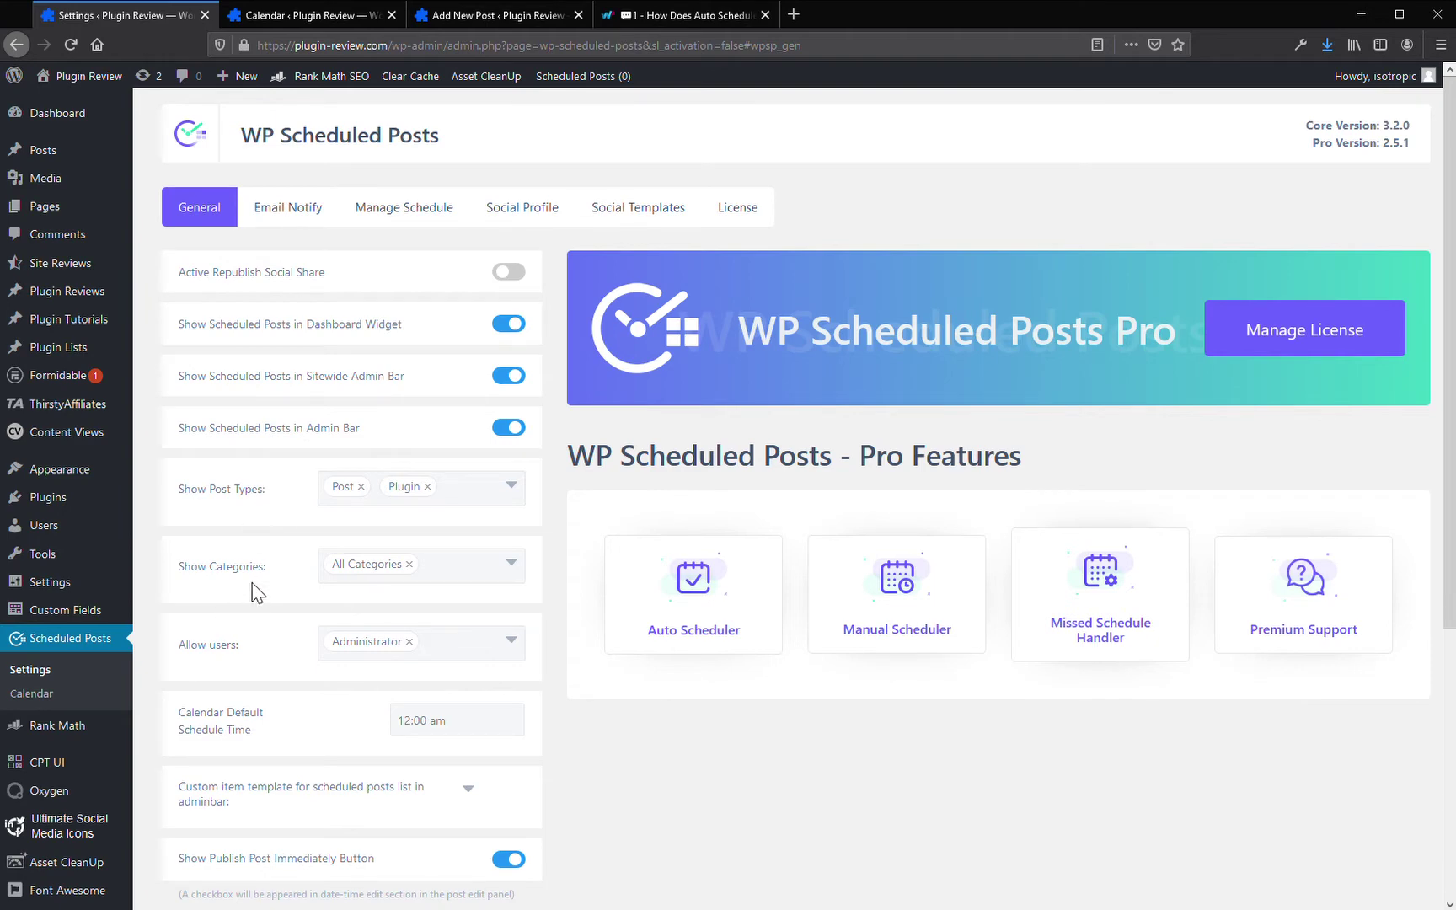
scroll(261, 590, down, 4)
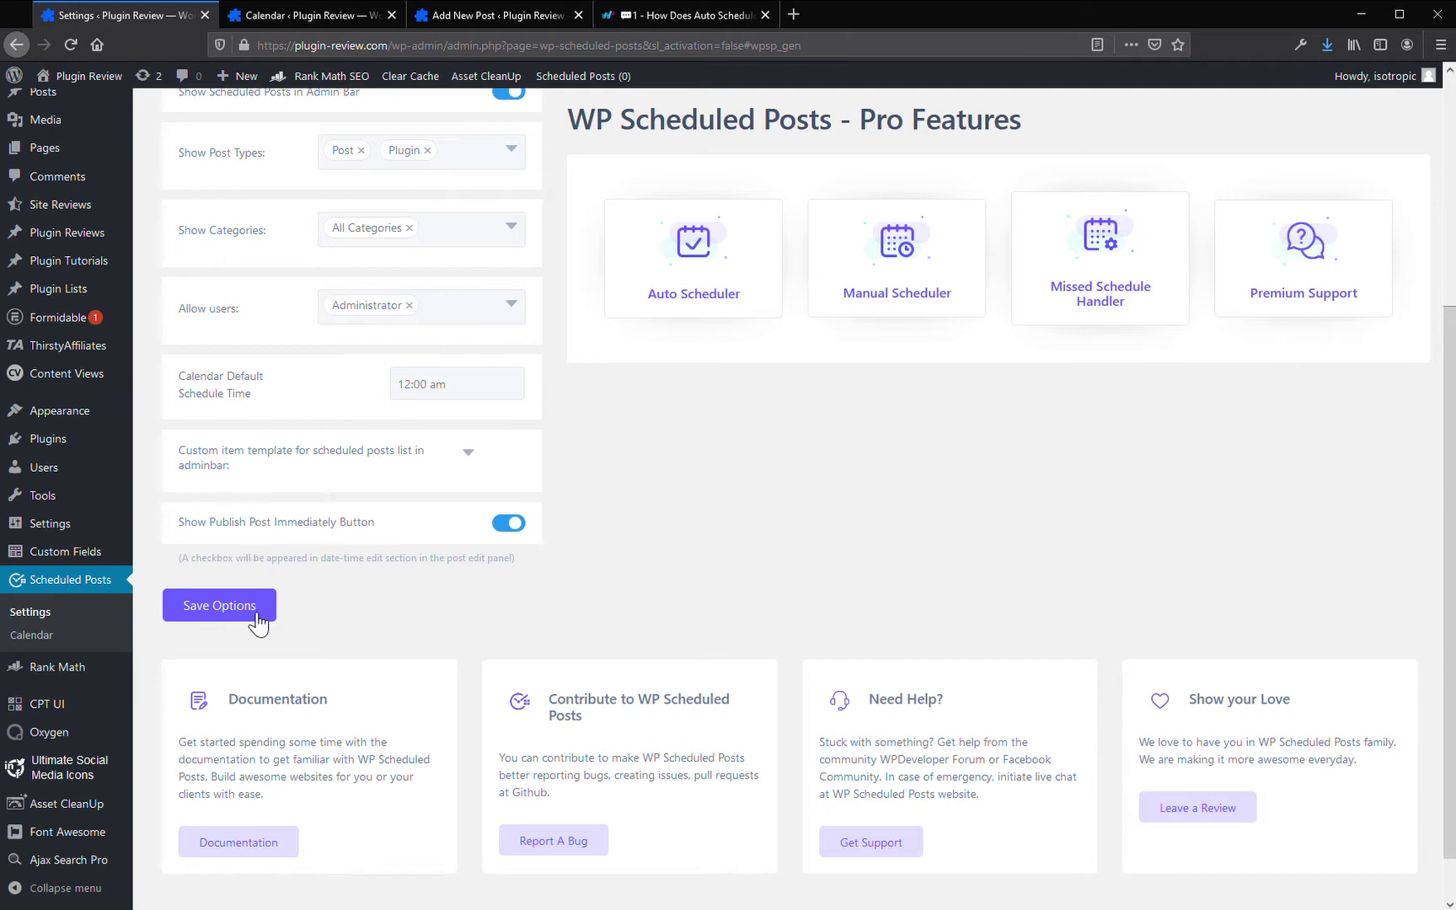
scroll(287, 442, up, 3)
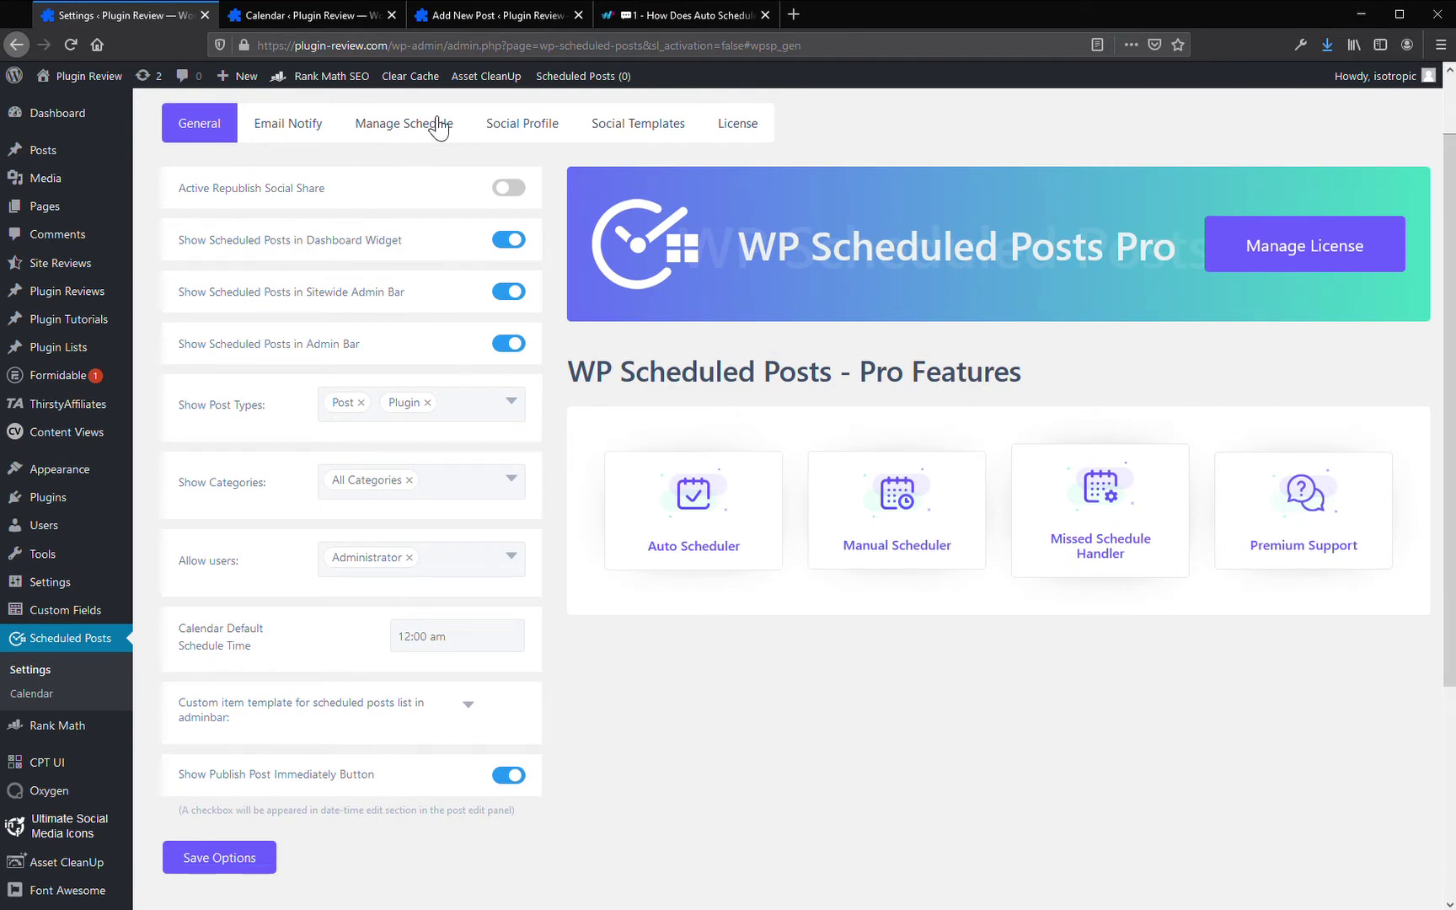
click(524, 16)
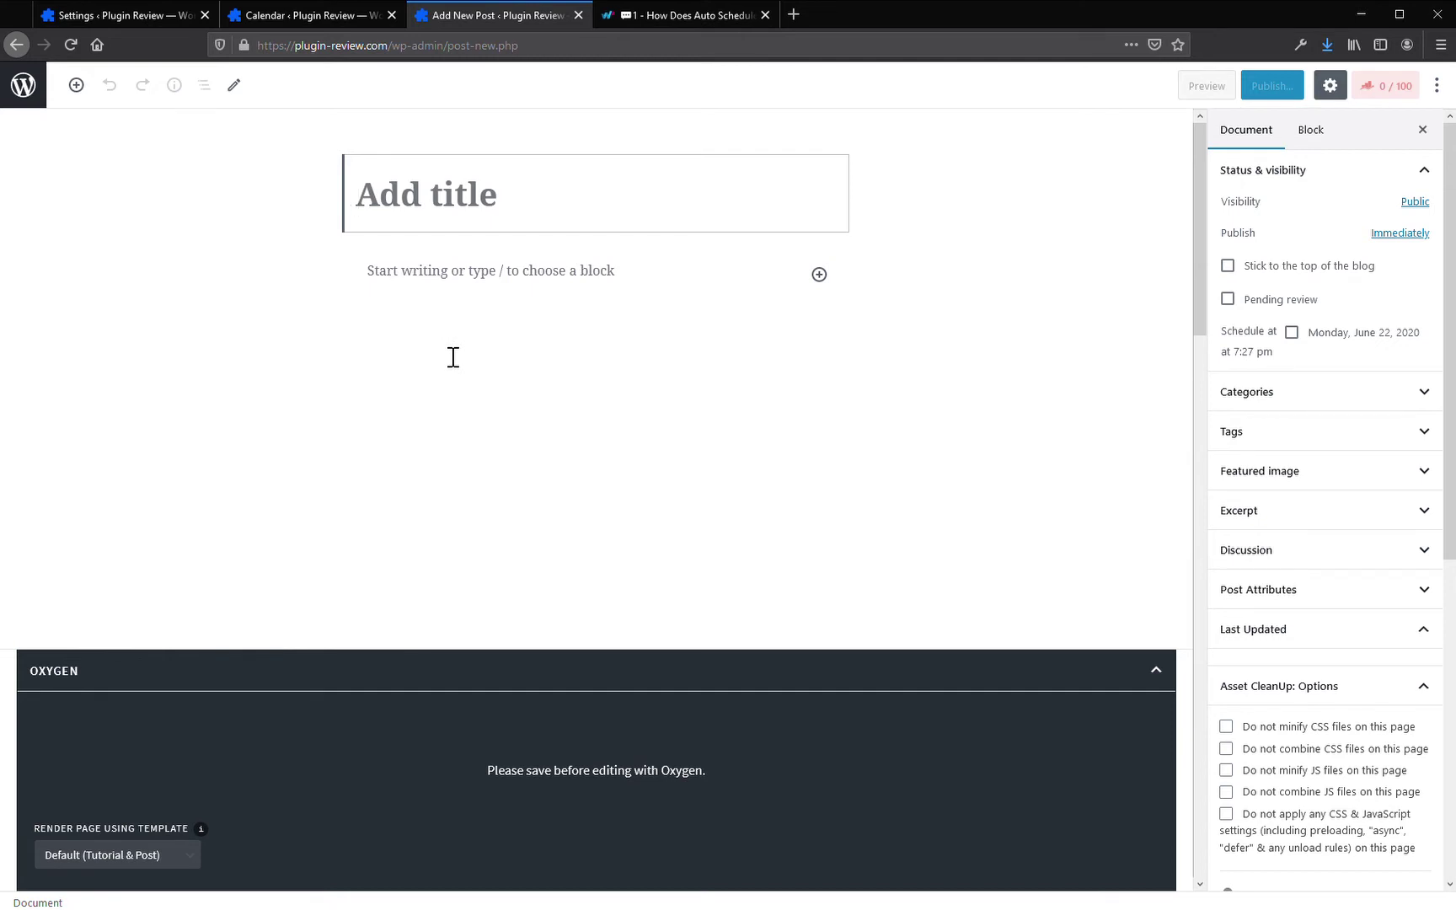
click(159, 20)
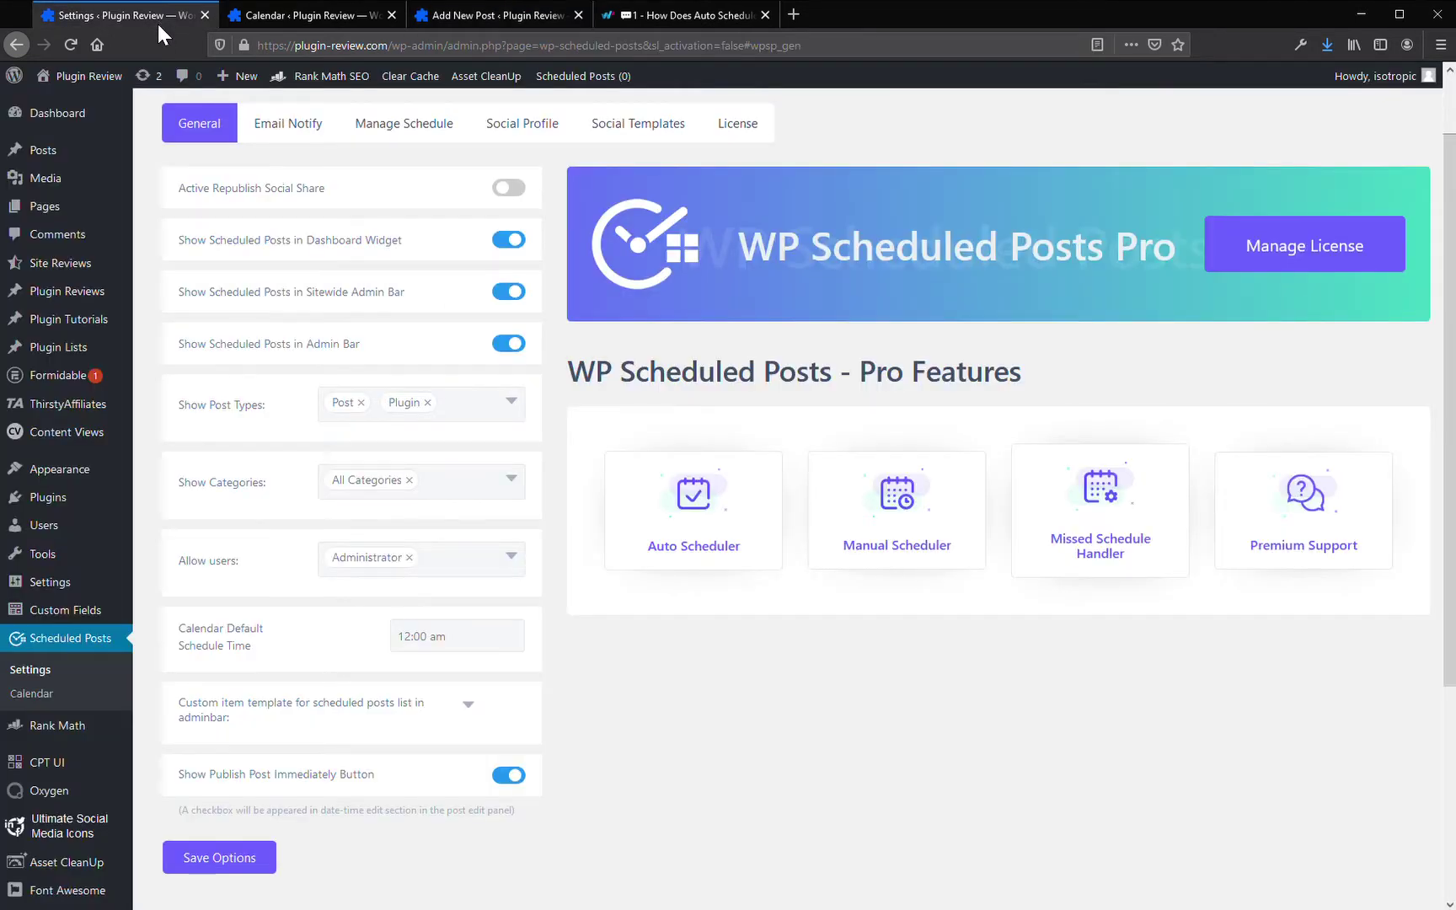
- Review the Auto Scheduler description under Manage Schedule, then return to the new-post editor
click(367, 133)
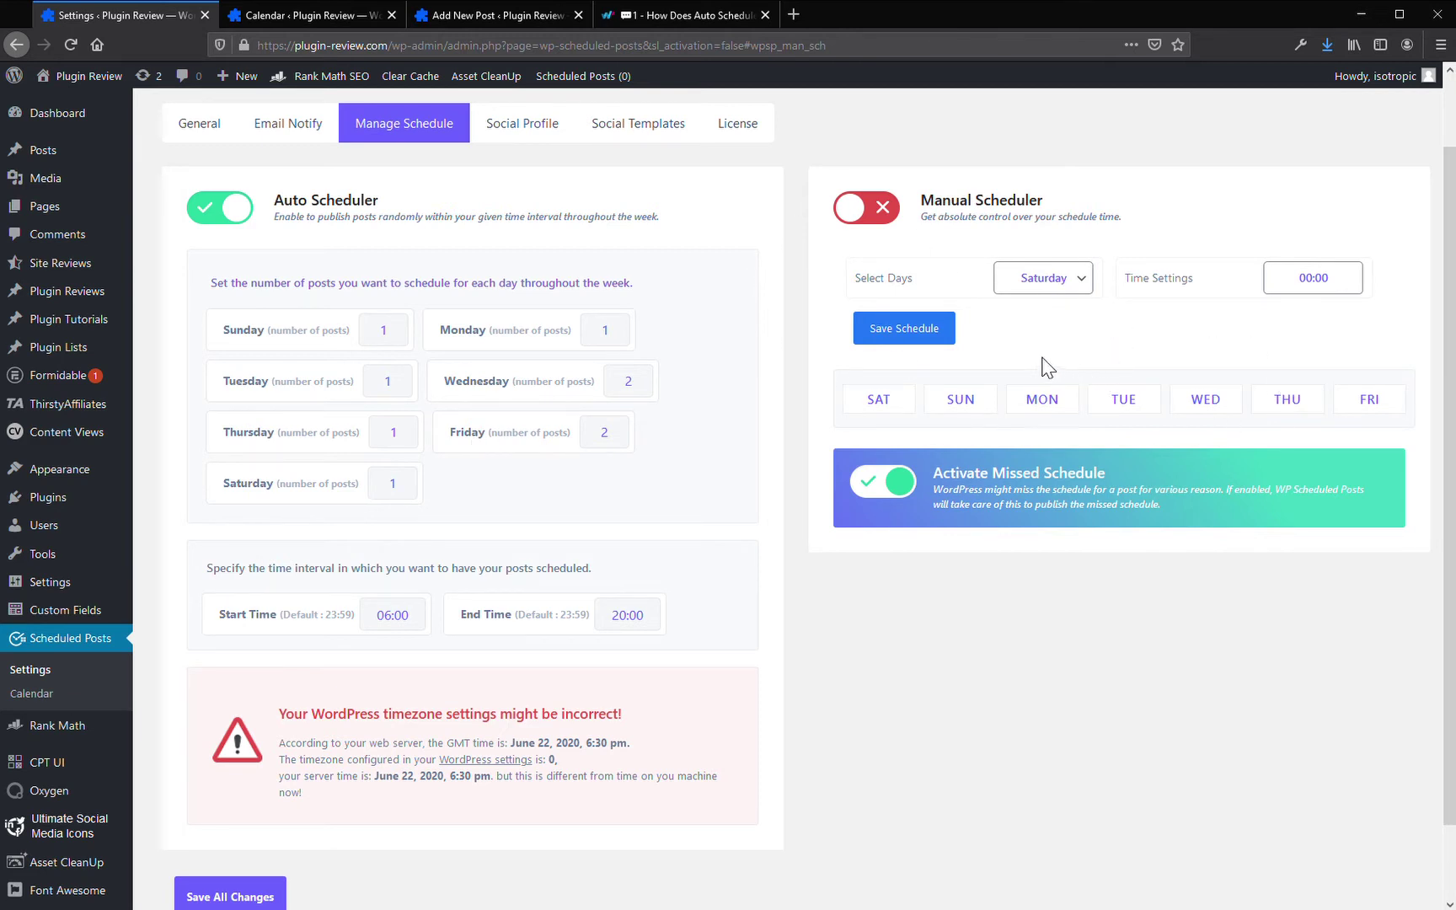
triple_click(418, 226)
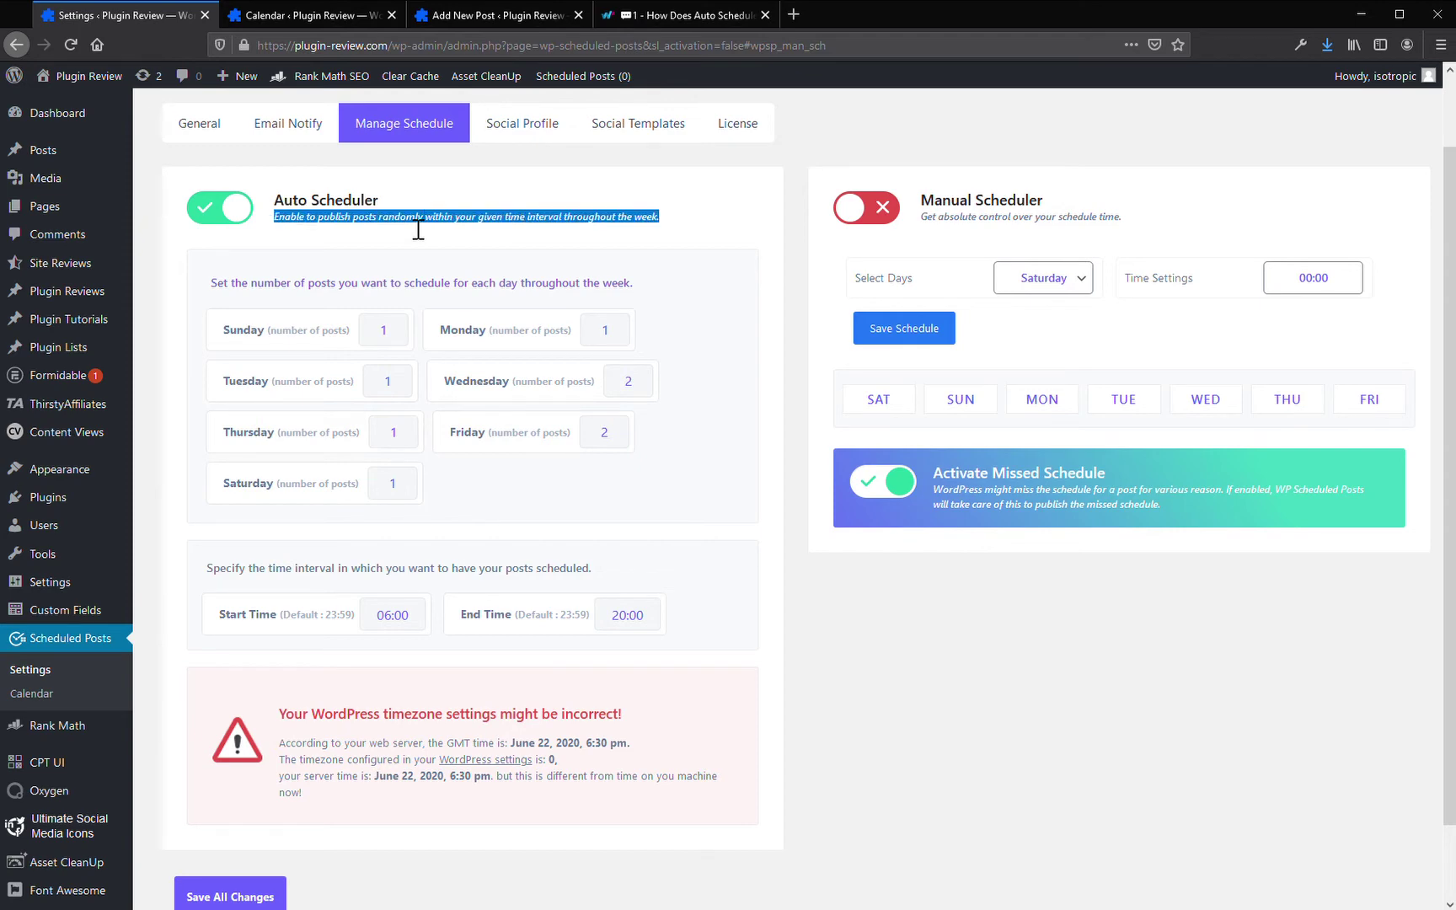
click(473, 10)
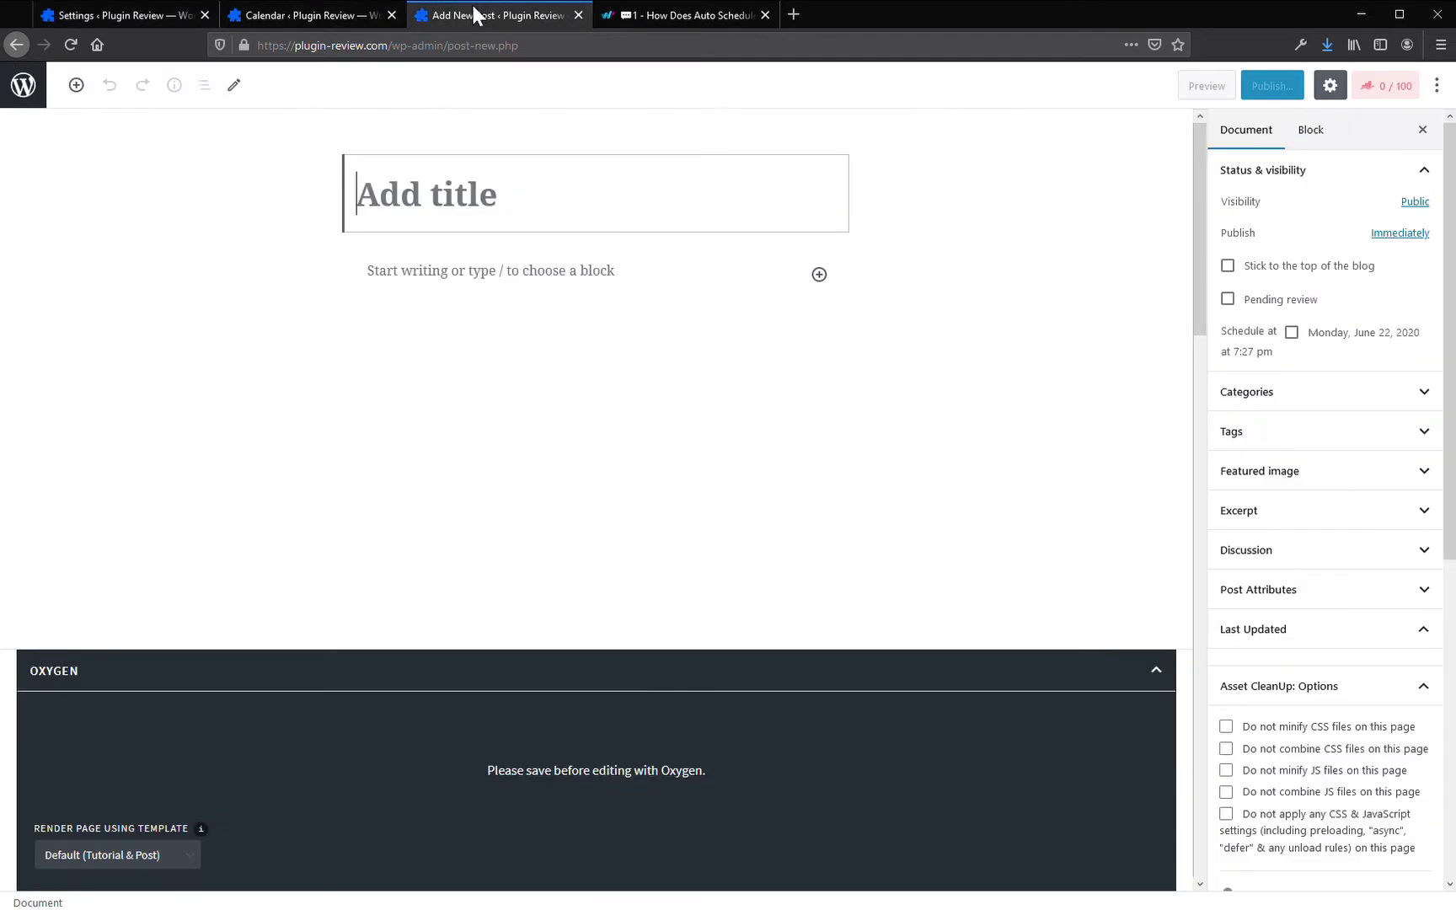
- Set the post to June 22, 2020 at 7:27 pm and title it 'post'
click(1295, 337)
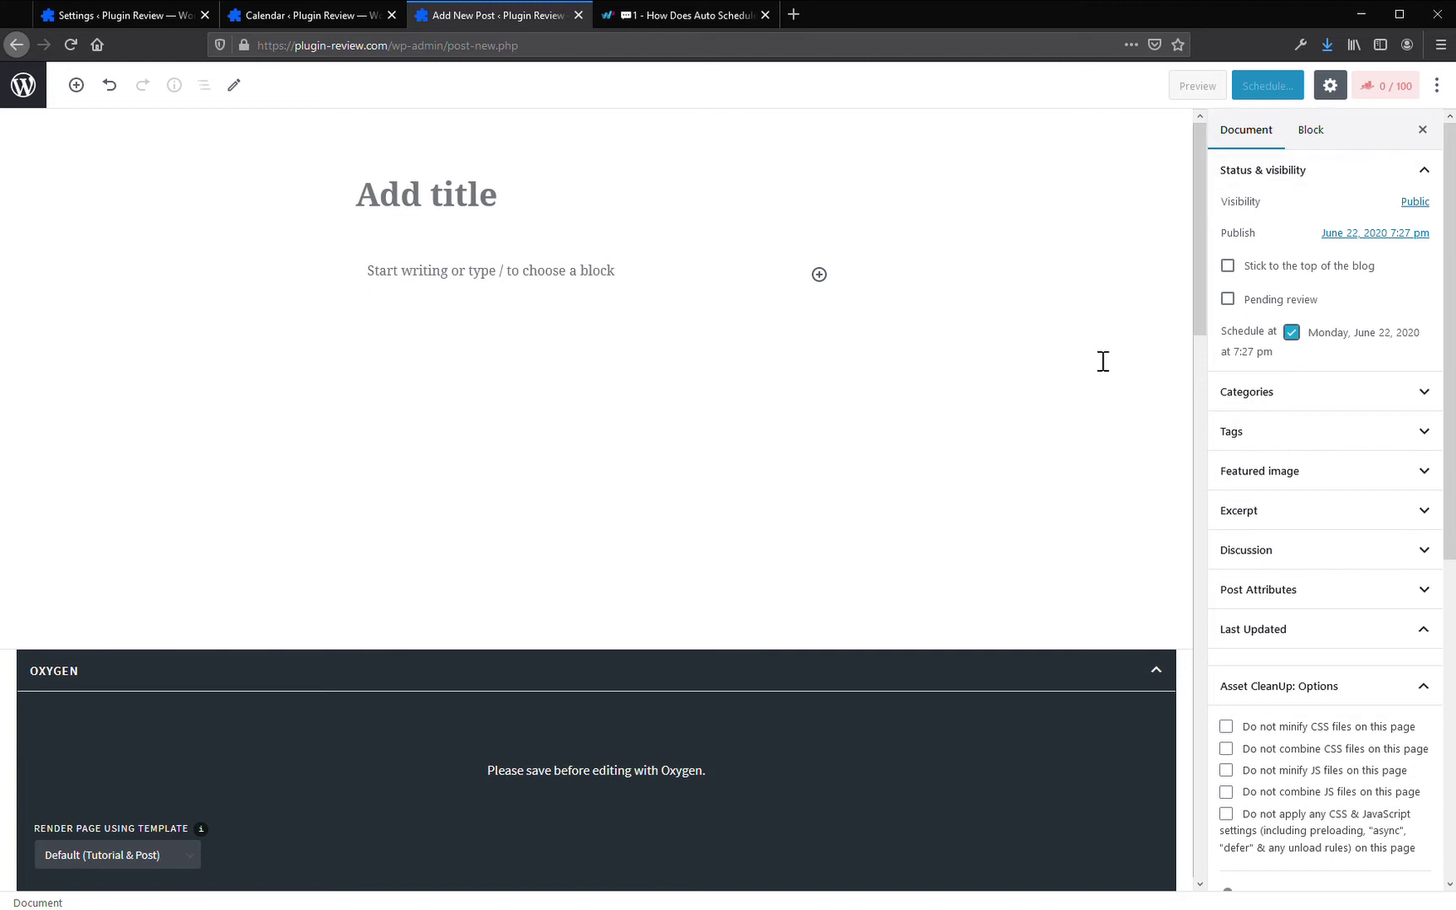
click(530, 210)
text(post)
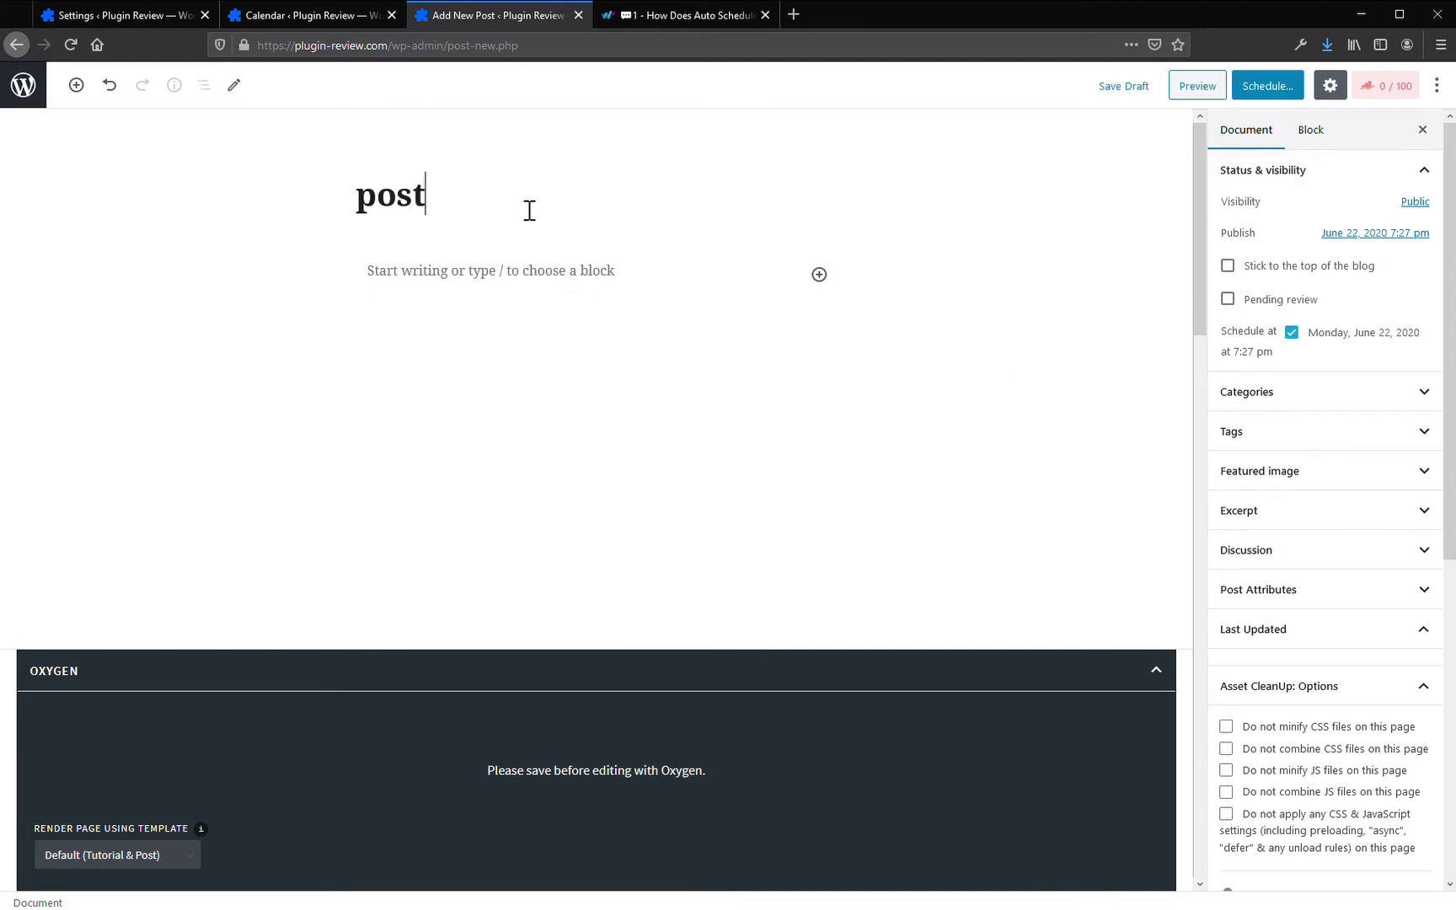
key(Return)
- Confirm scheduling 'post', check its document settings, and leave the editor
click(1267, 85)
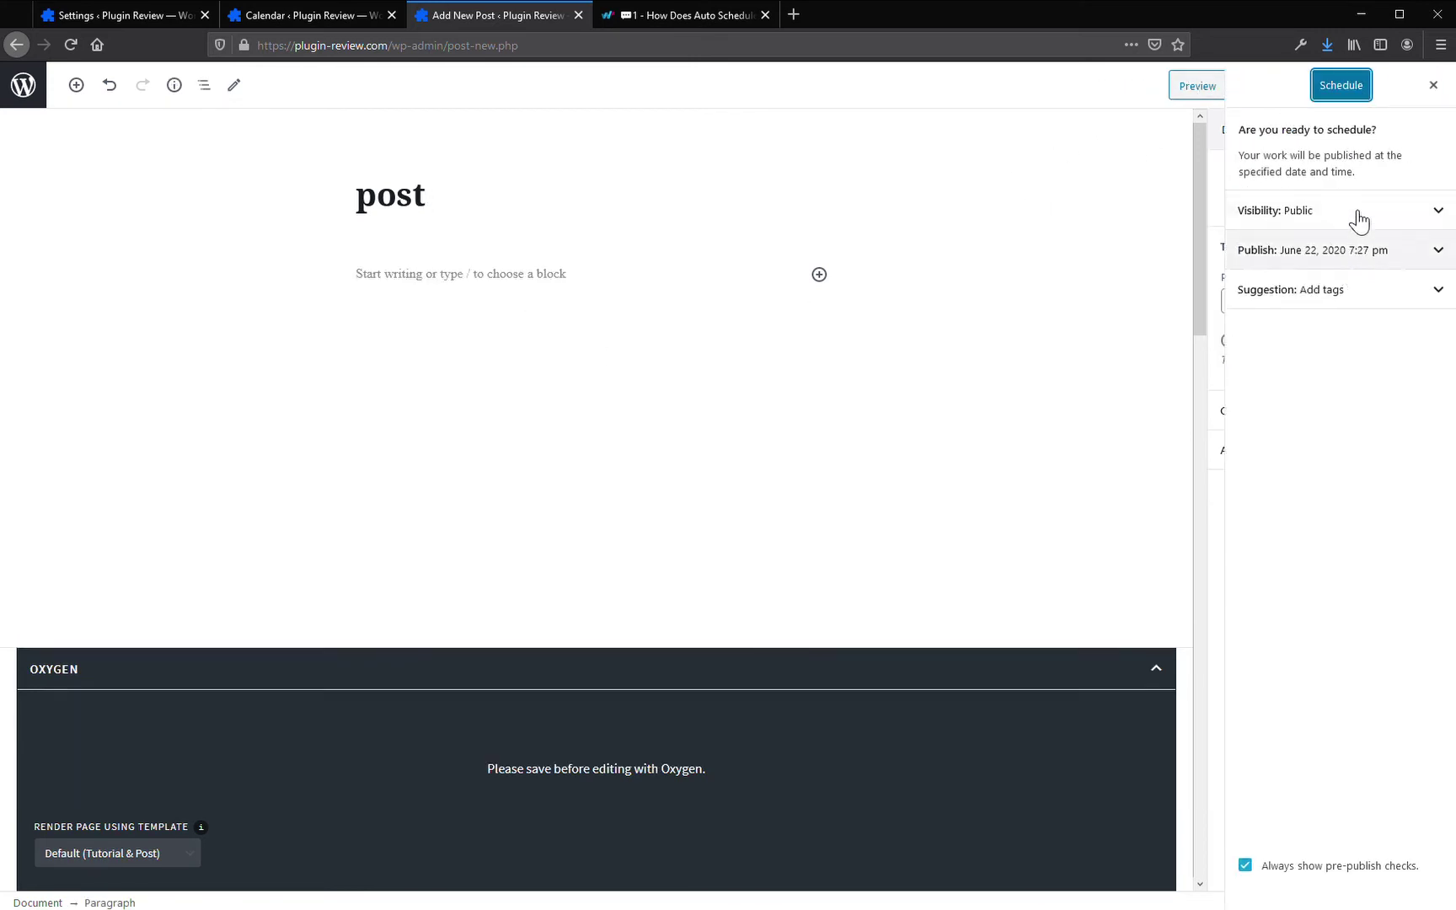
click(1344, 87)
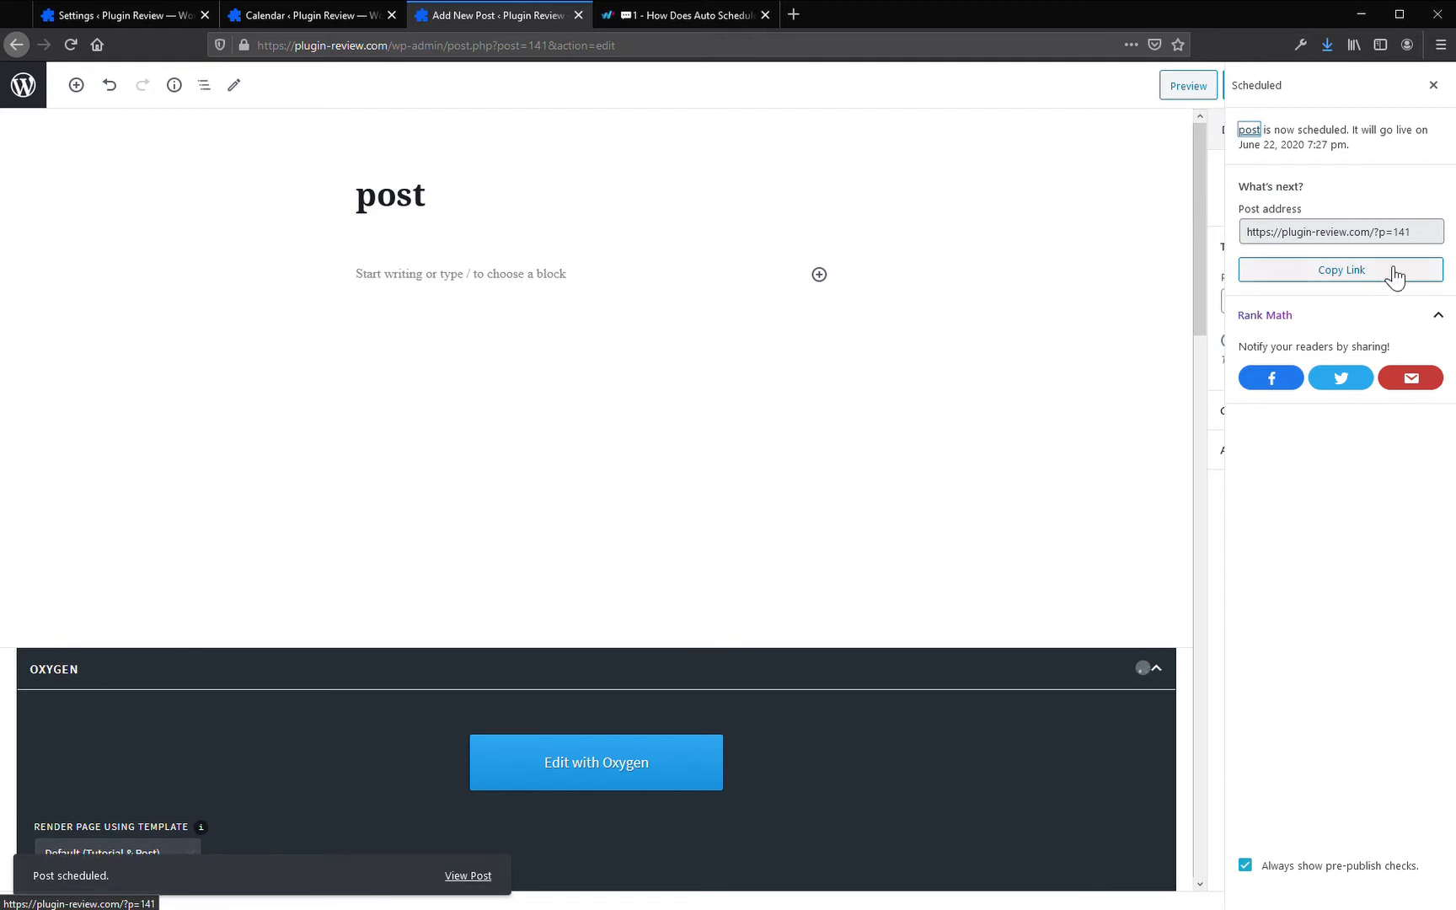
click(1433, 85)
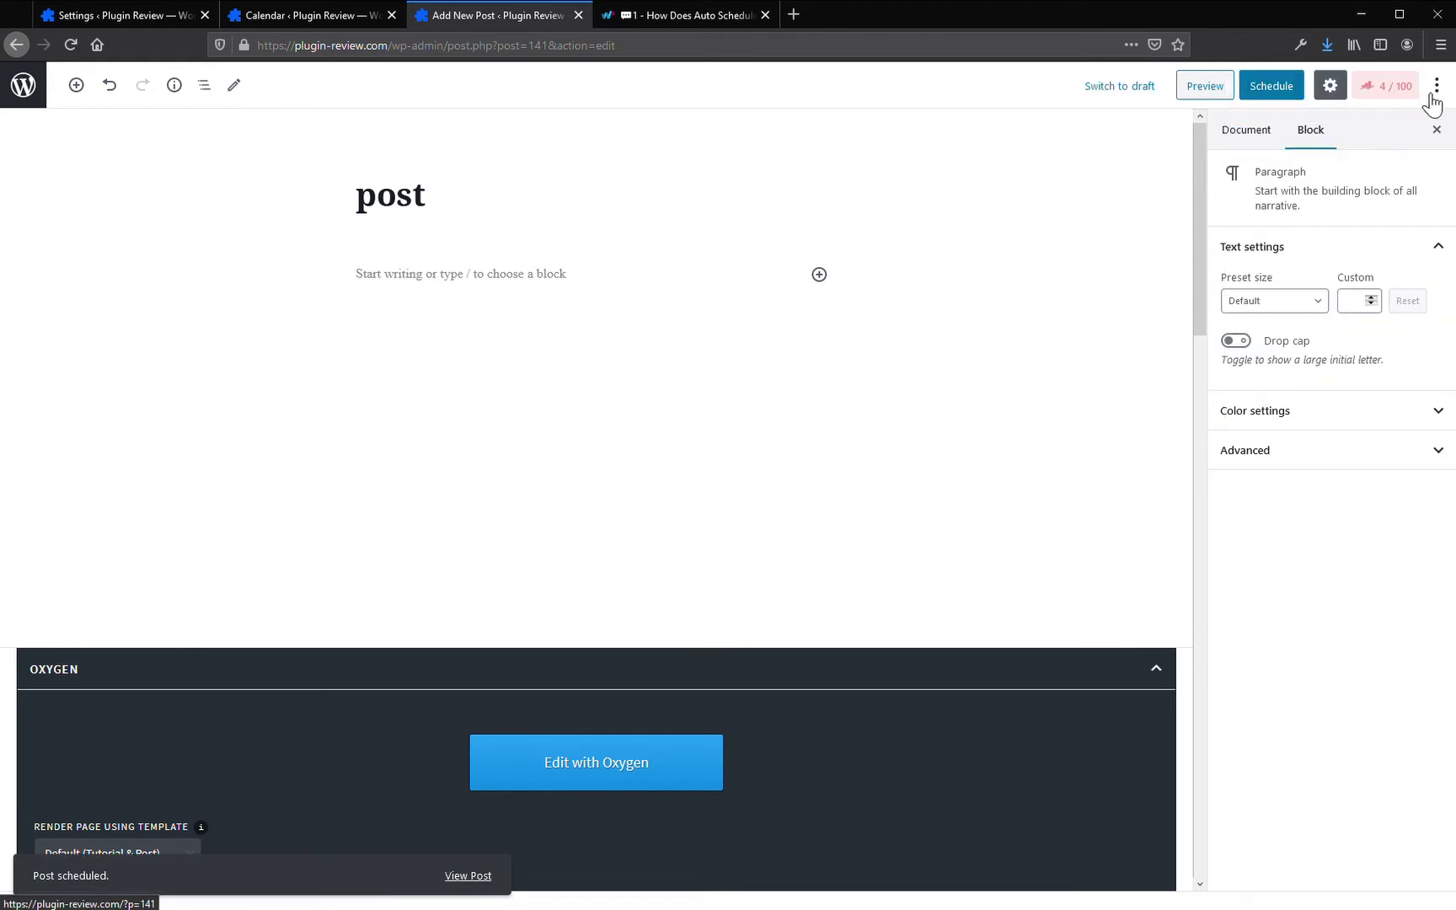
click(1248, 133)
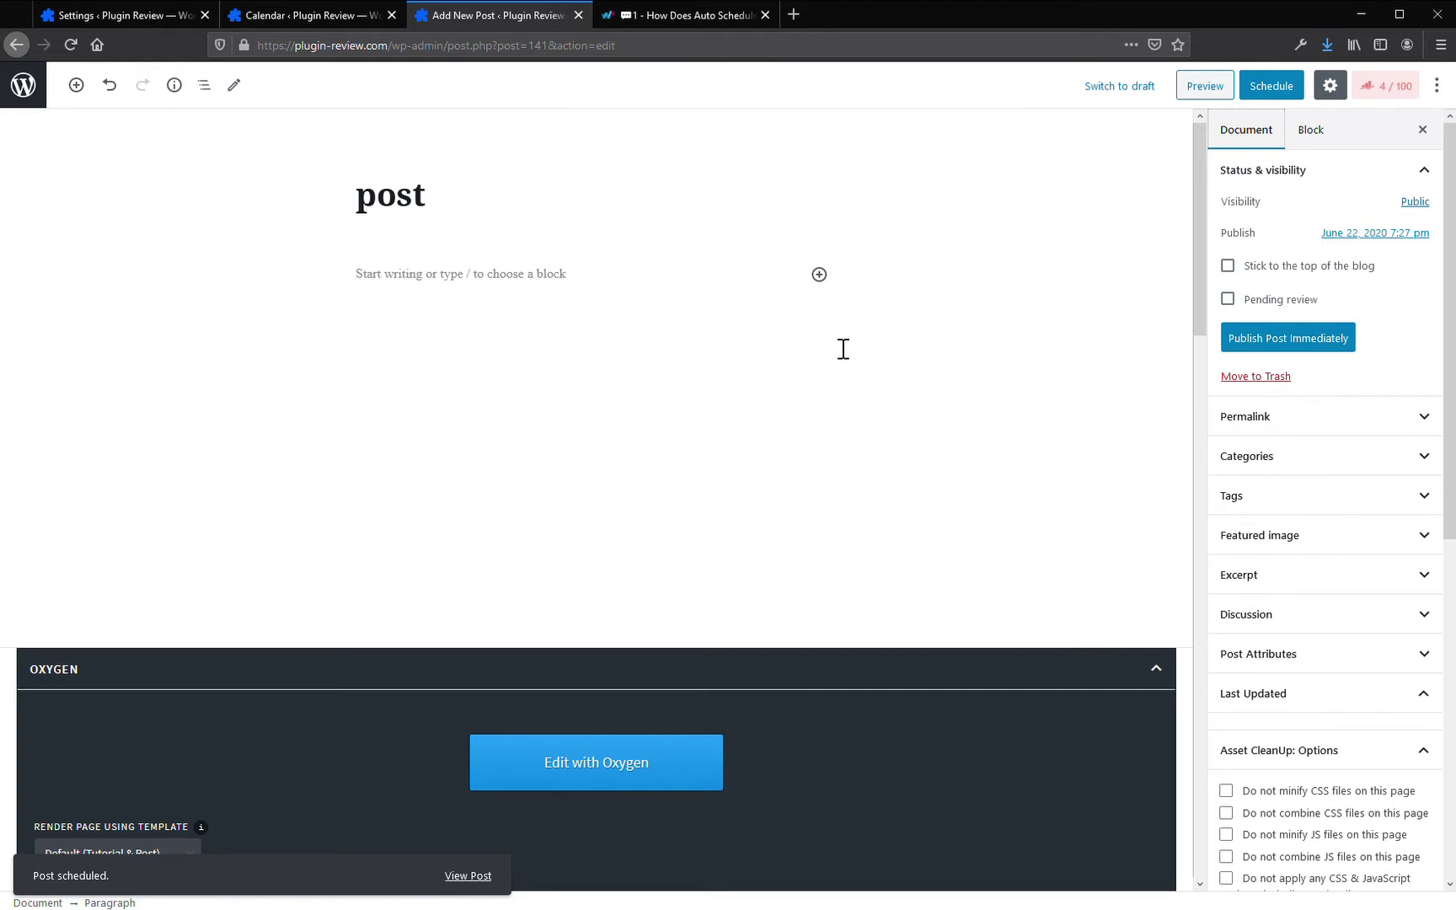
click(25, 84)
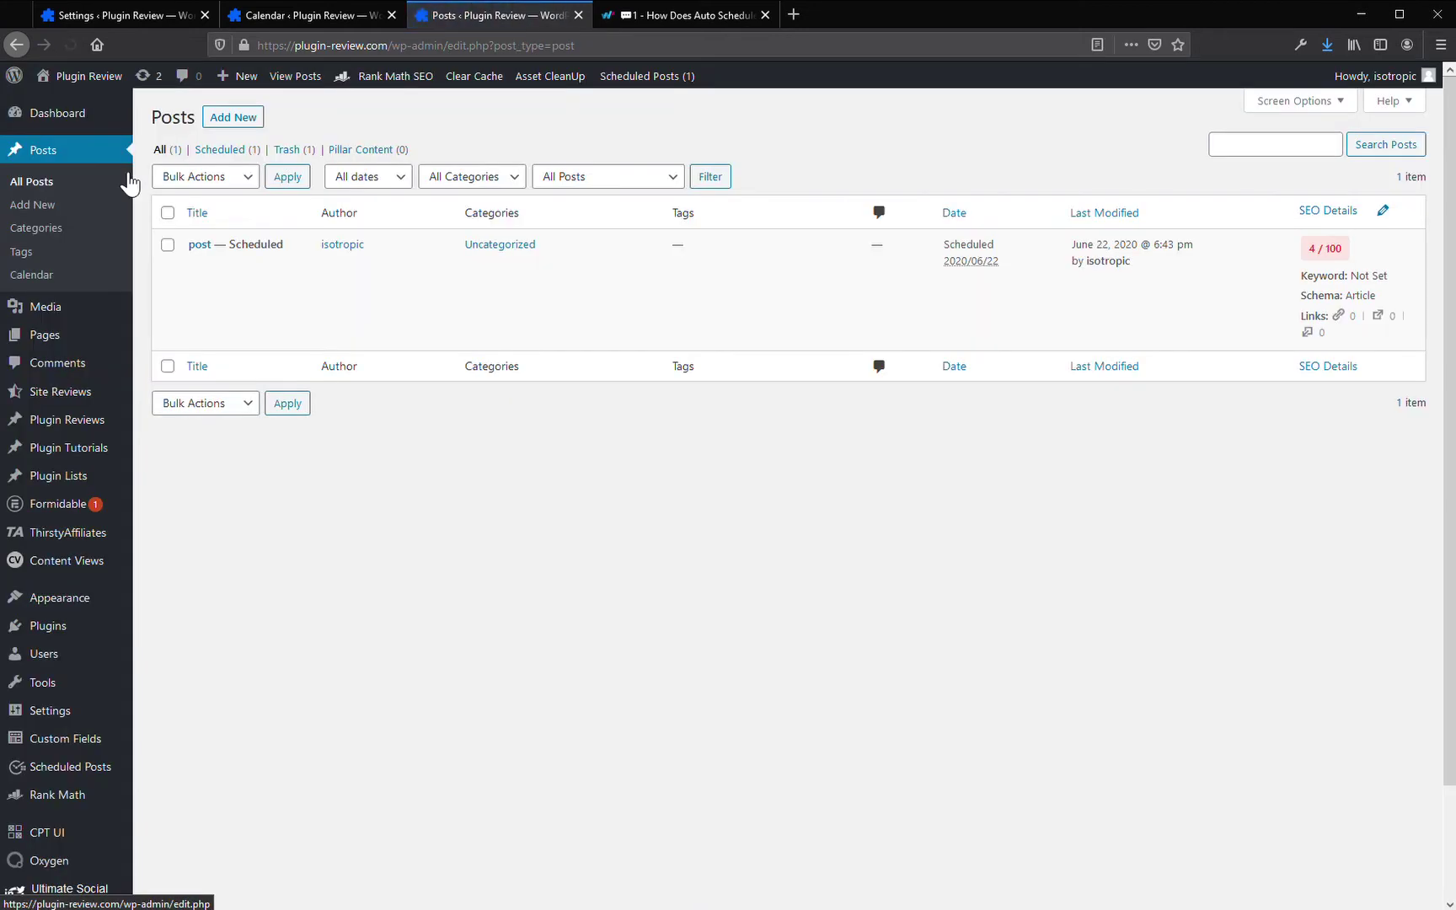
- Create a new post titled 'post 2' and schedule it for June 23, 2020 at 8:53 am
click(233, 118)
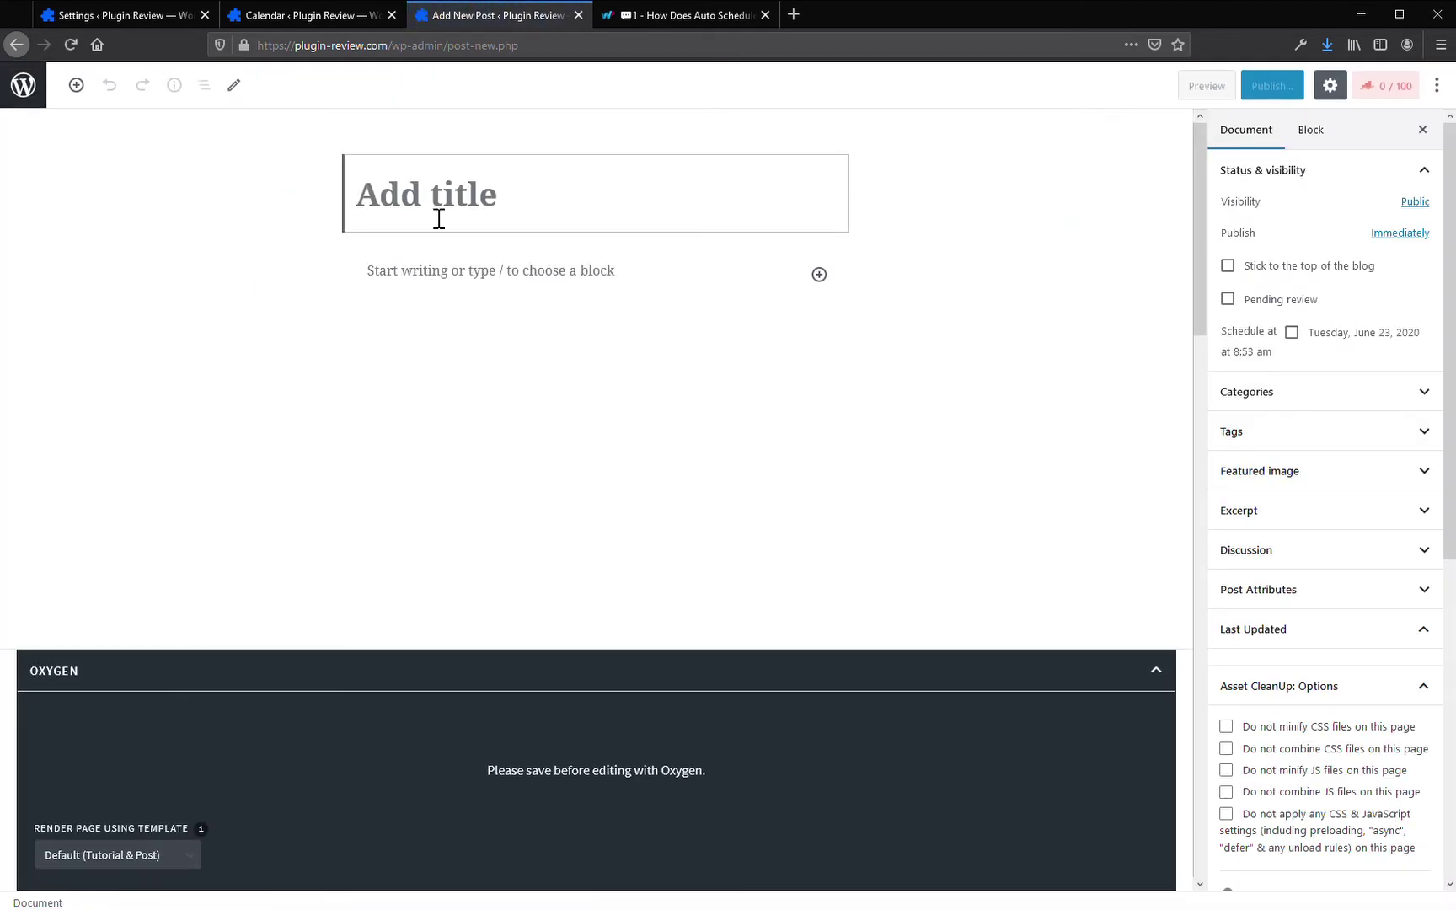
text(pis t)
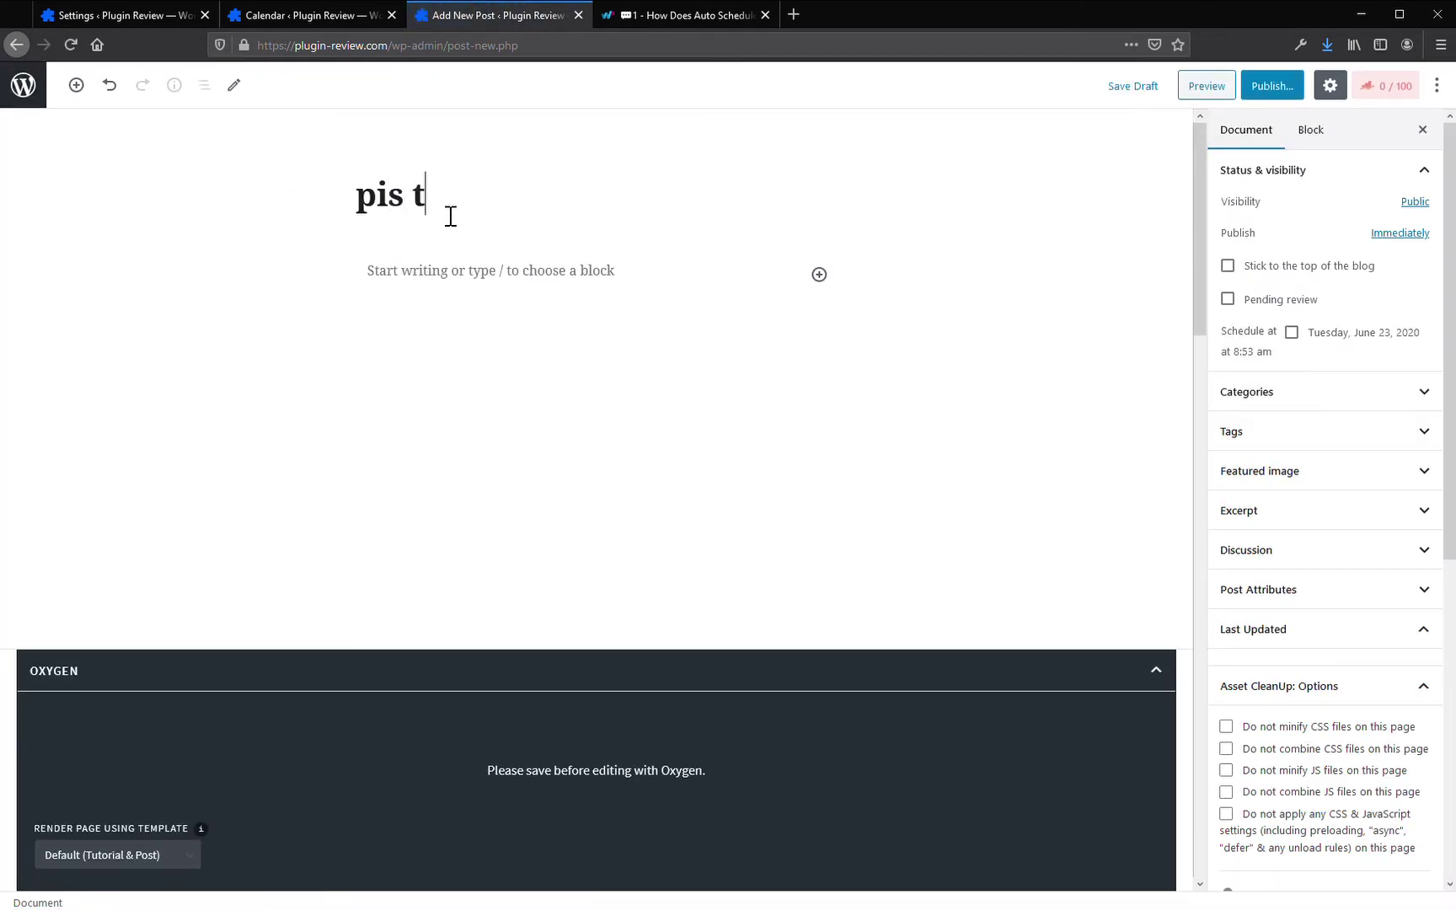
drag(444, 215, 237, 194)
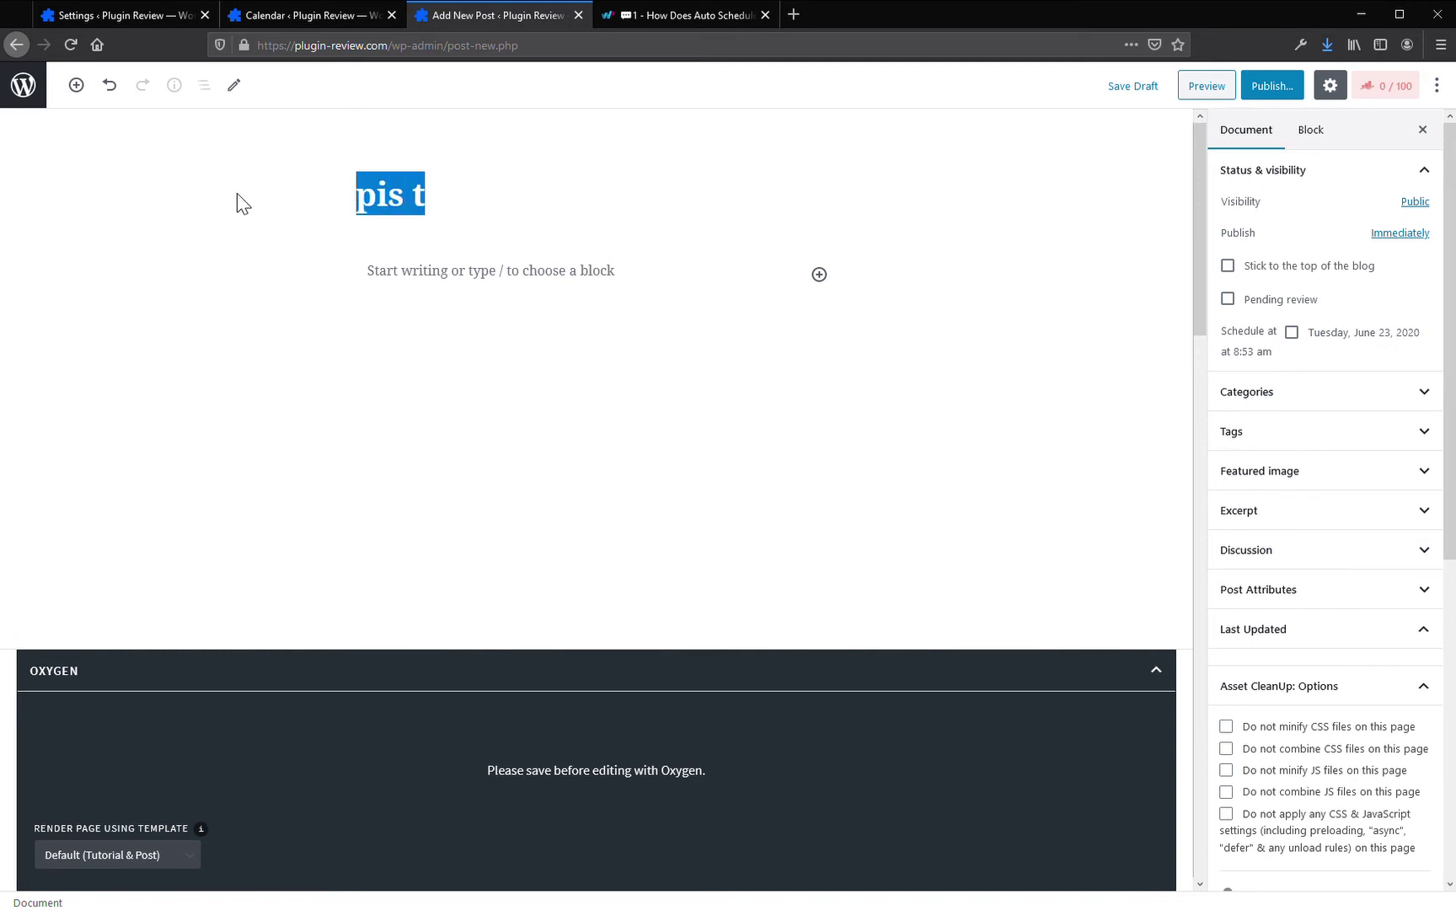
text(post 2)
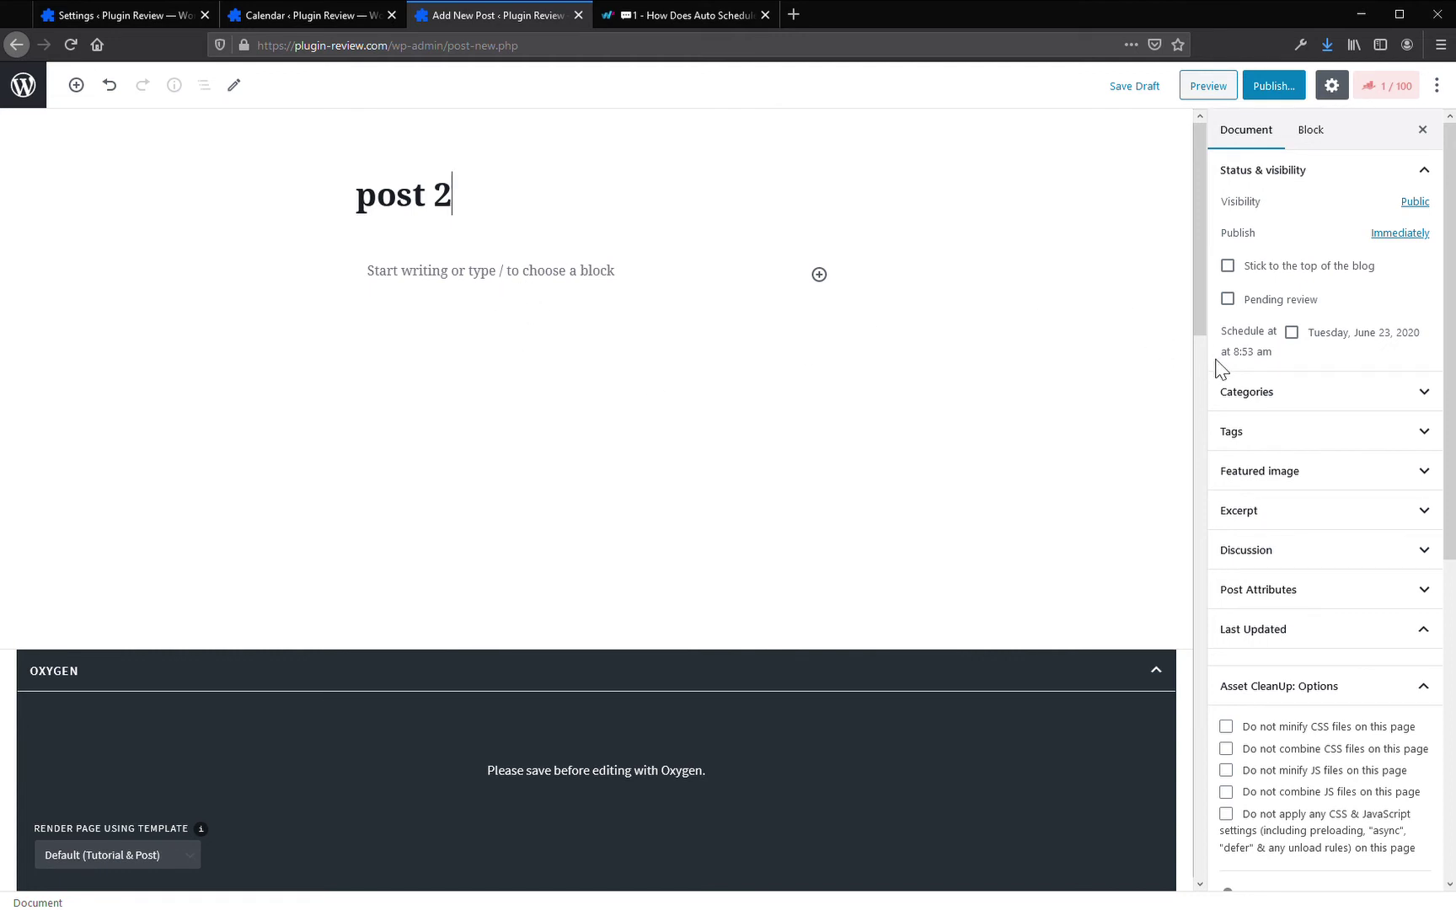
click(1266, 361)
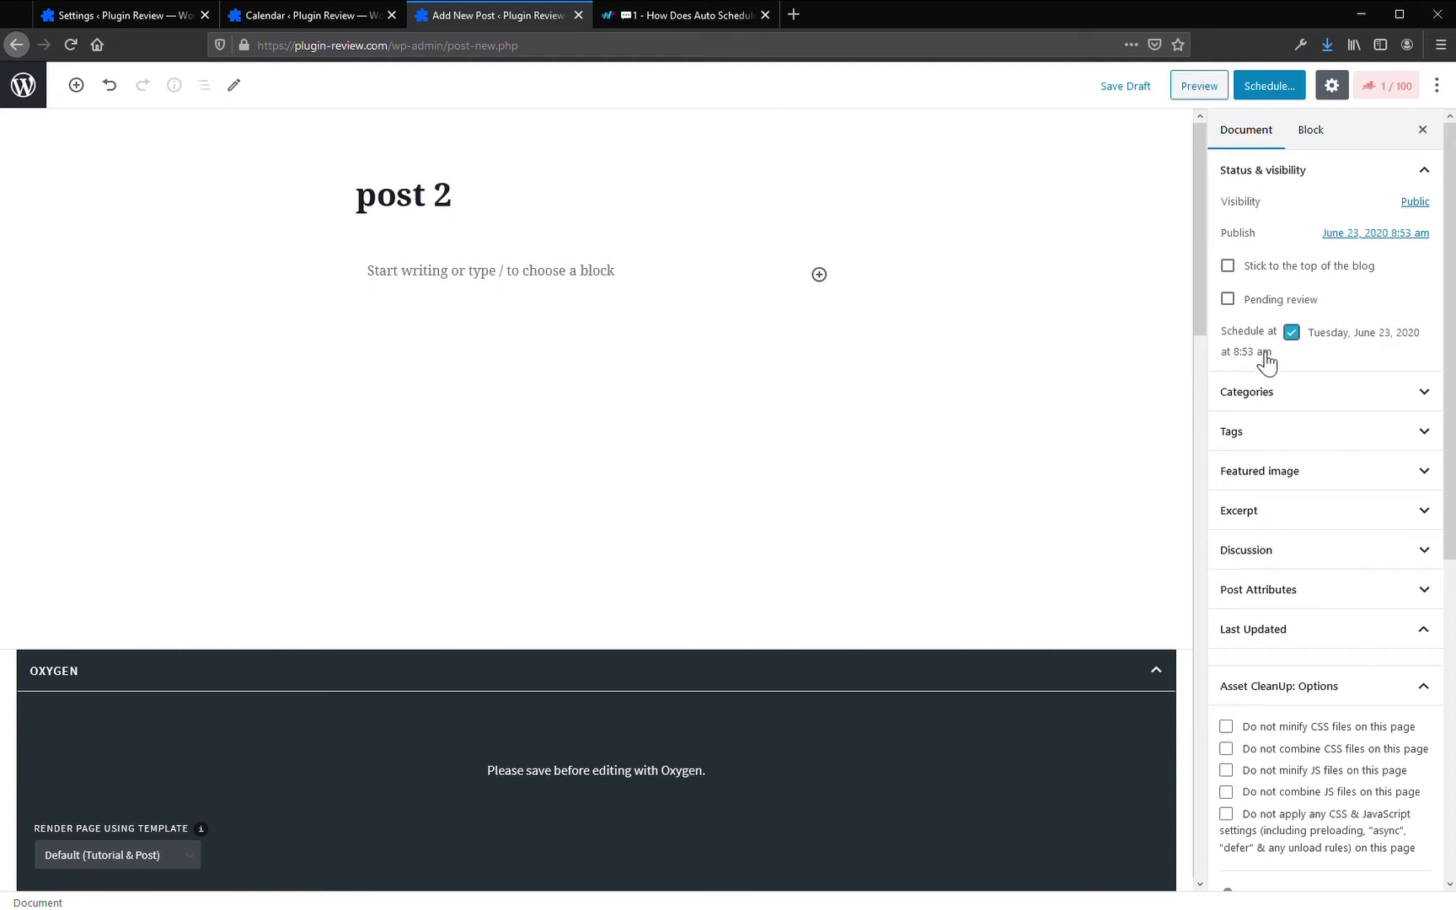
click(1268, 86)
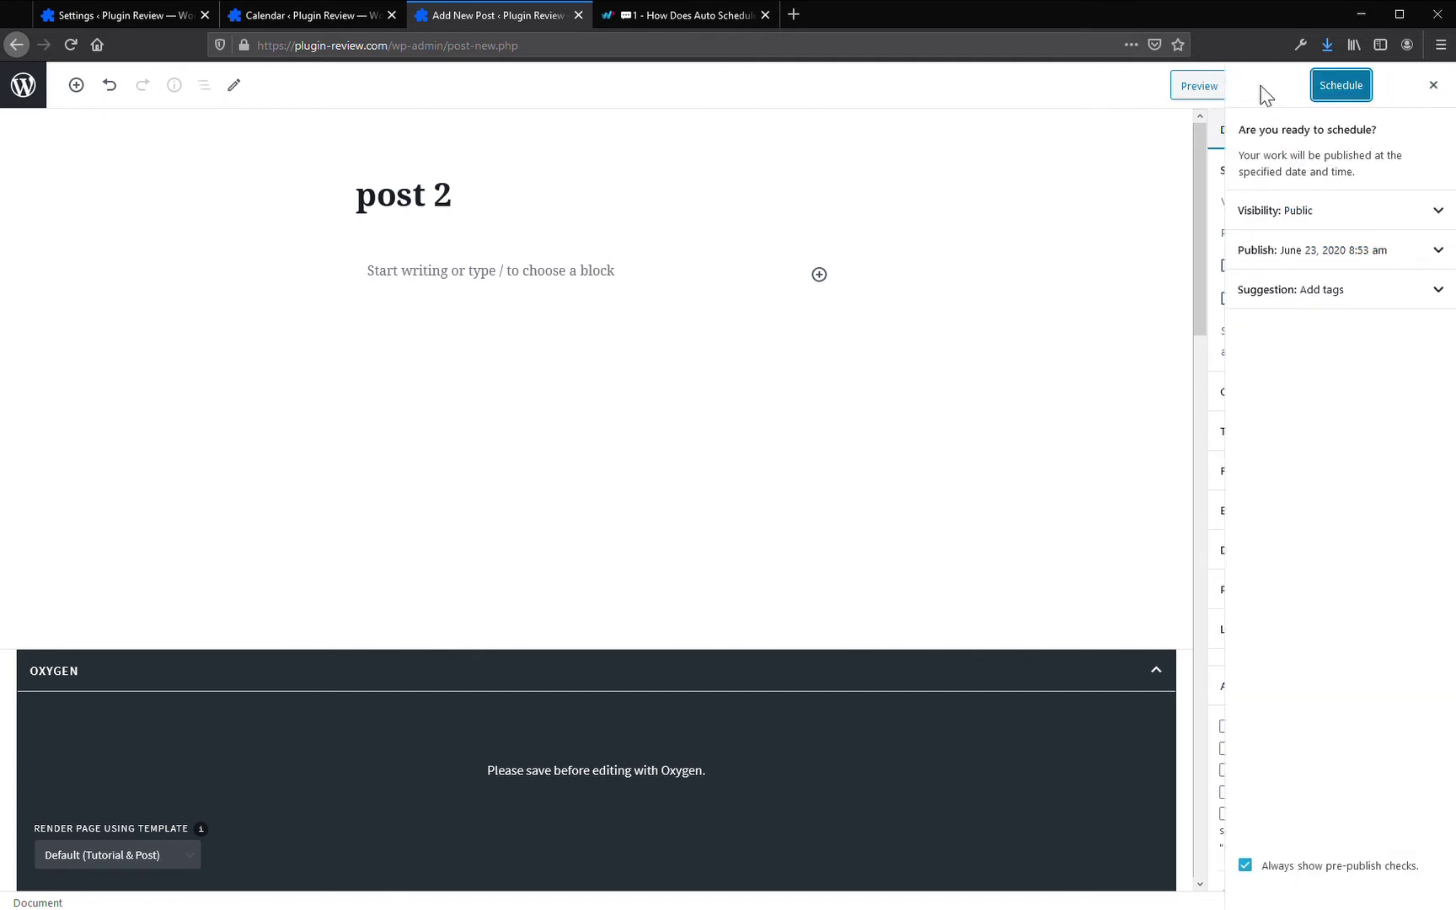
click(1340, 85)
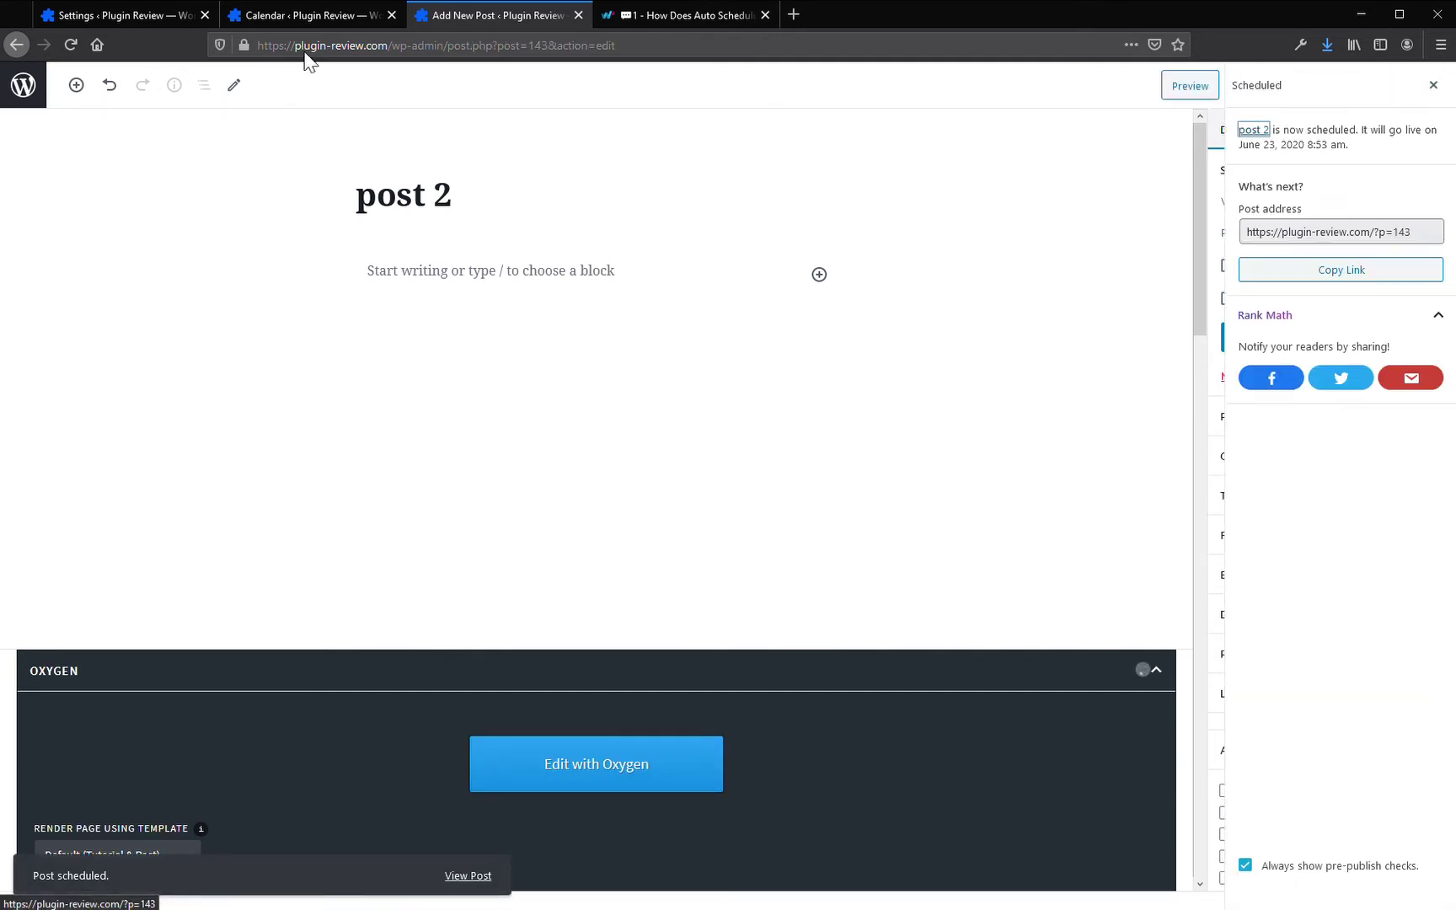
click(129, 19)
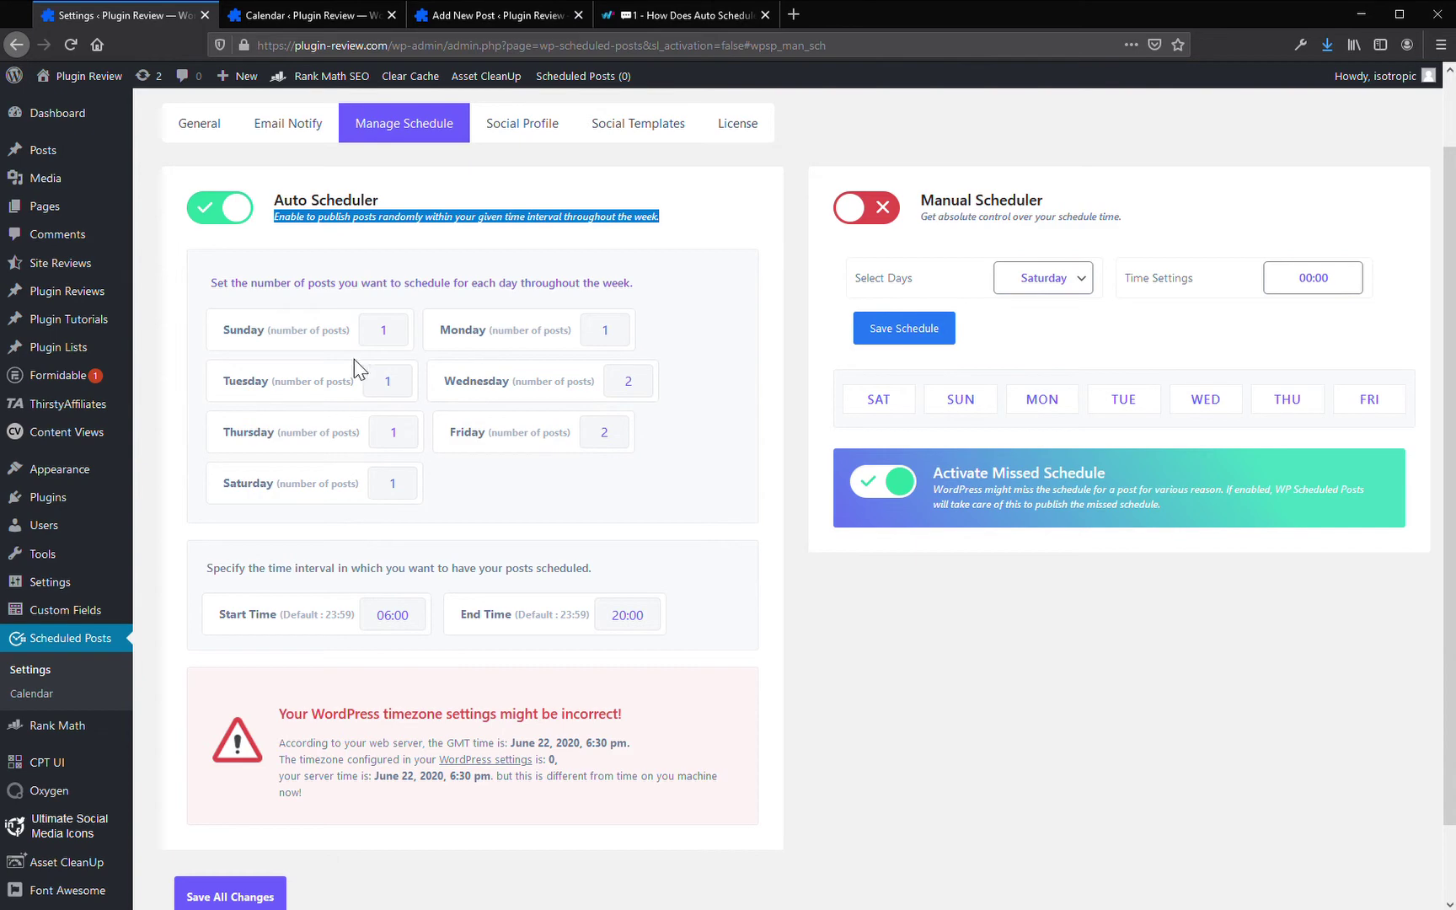
- Show the Email Notify settings, with all five notifications switched off
click(277, 123)
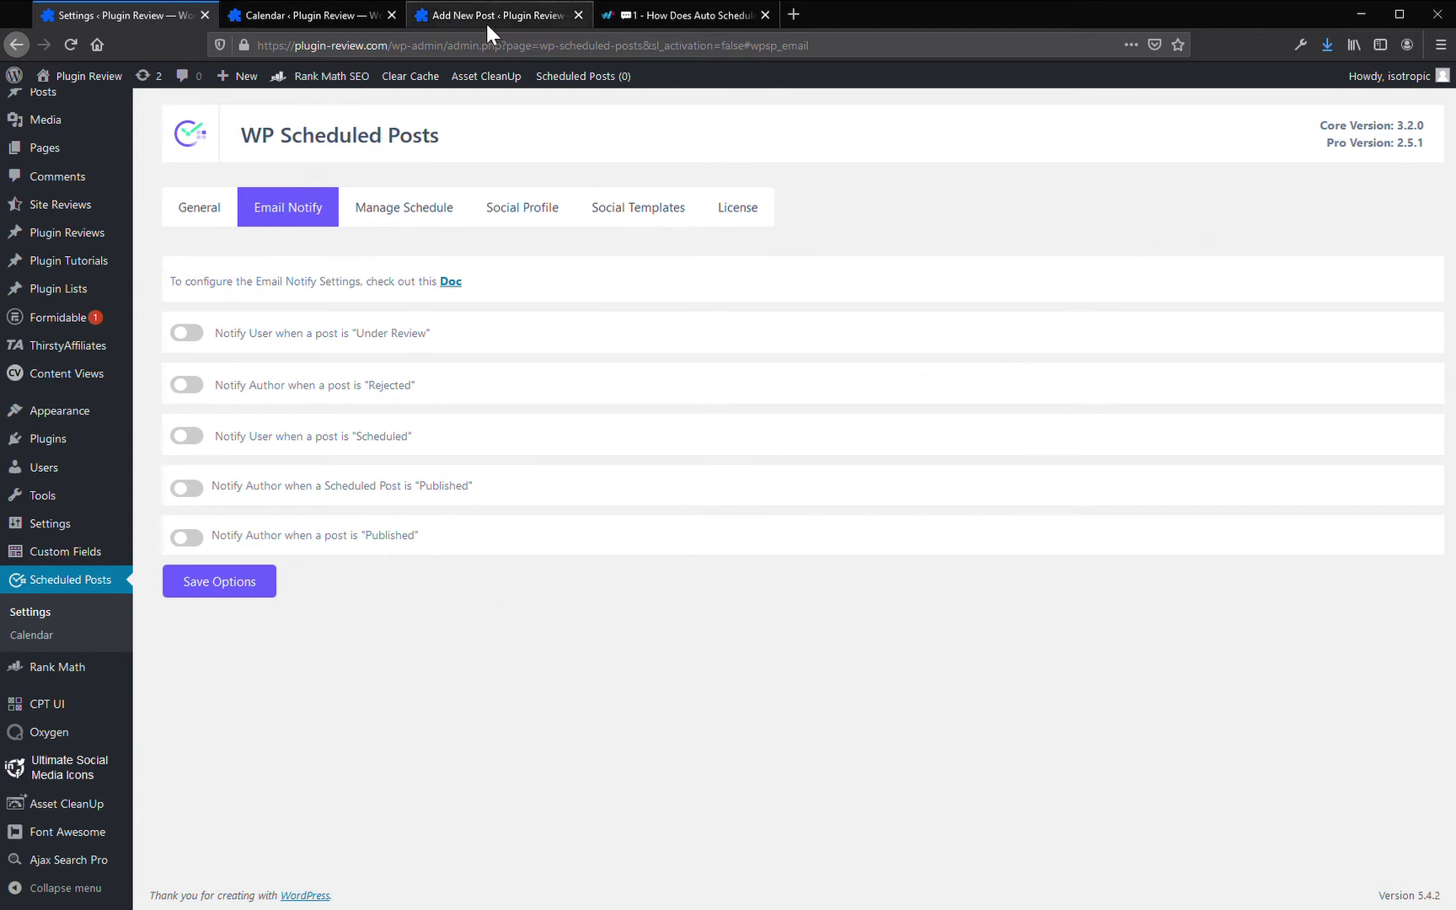
- Browse Manage Schedule, the Facebook, Twitter, Linkedin and Pinterest profiles, and Social Templates
click(406, 208)
click(541, 206)
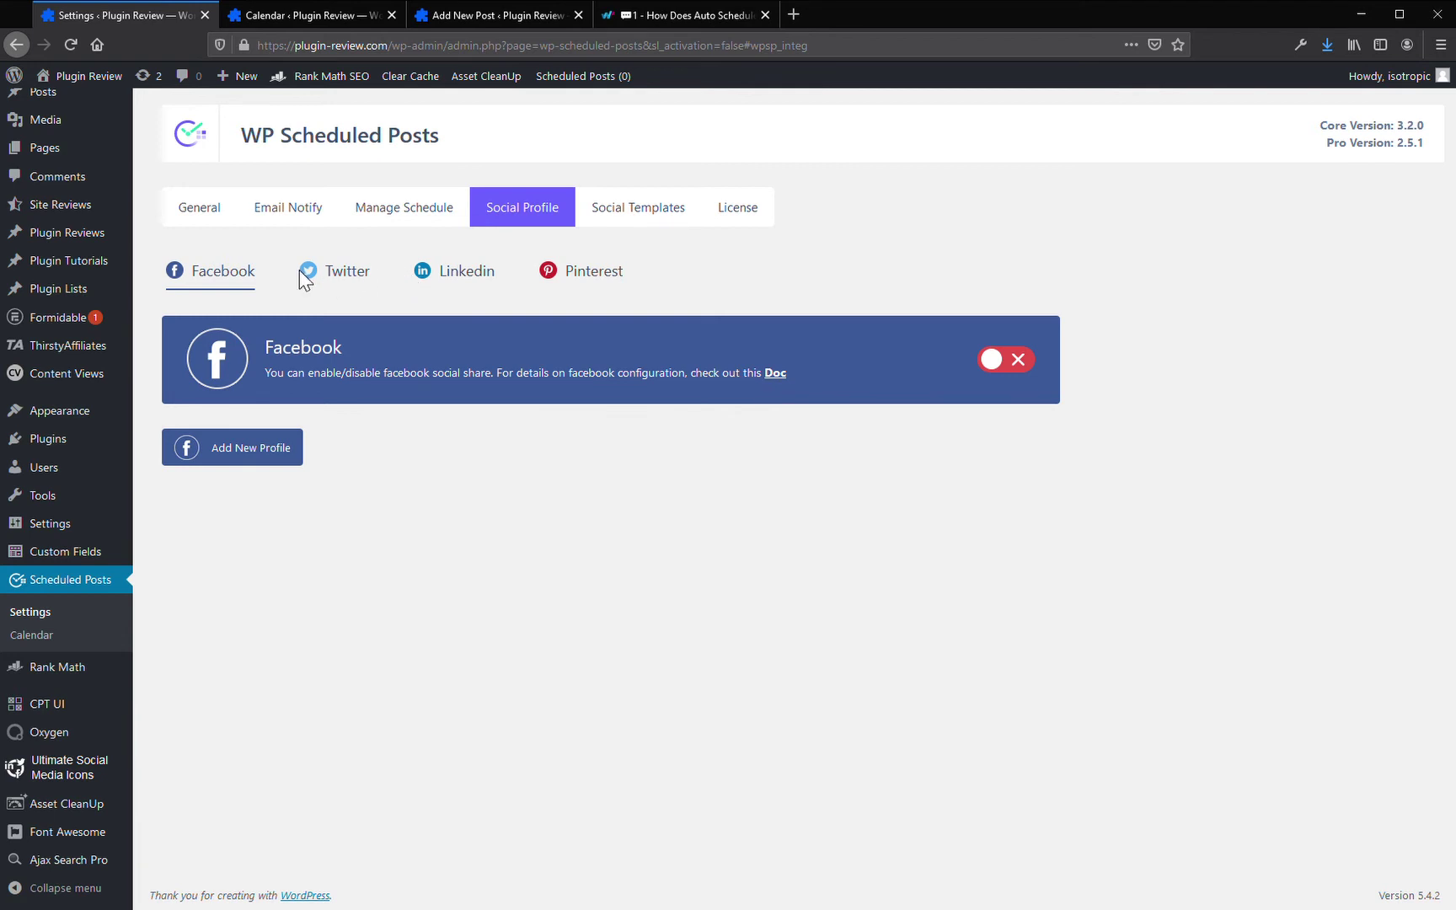
click(341, 273)
click(245, 274)
click(611, 206)
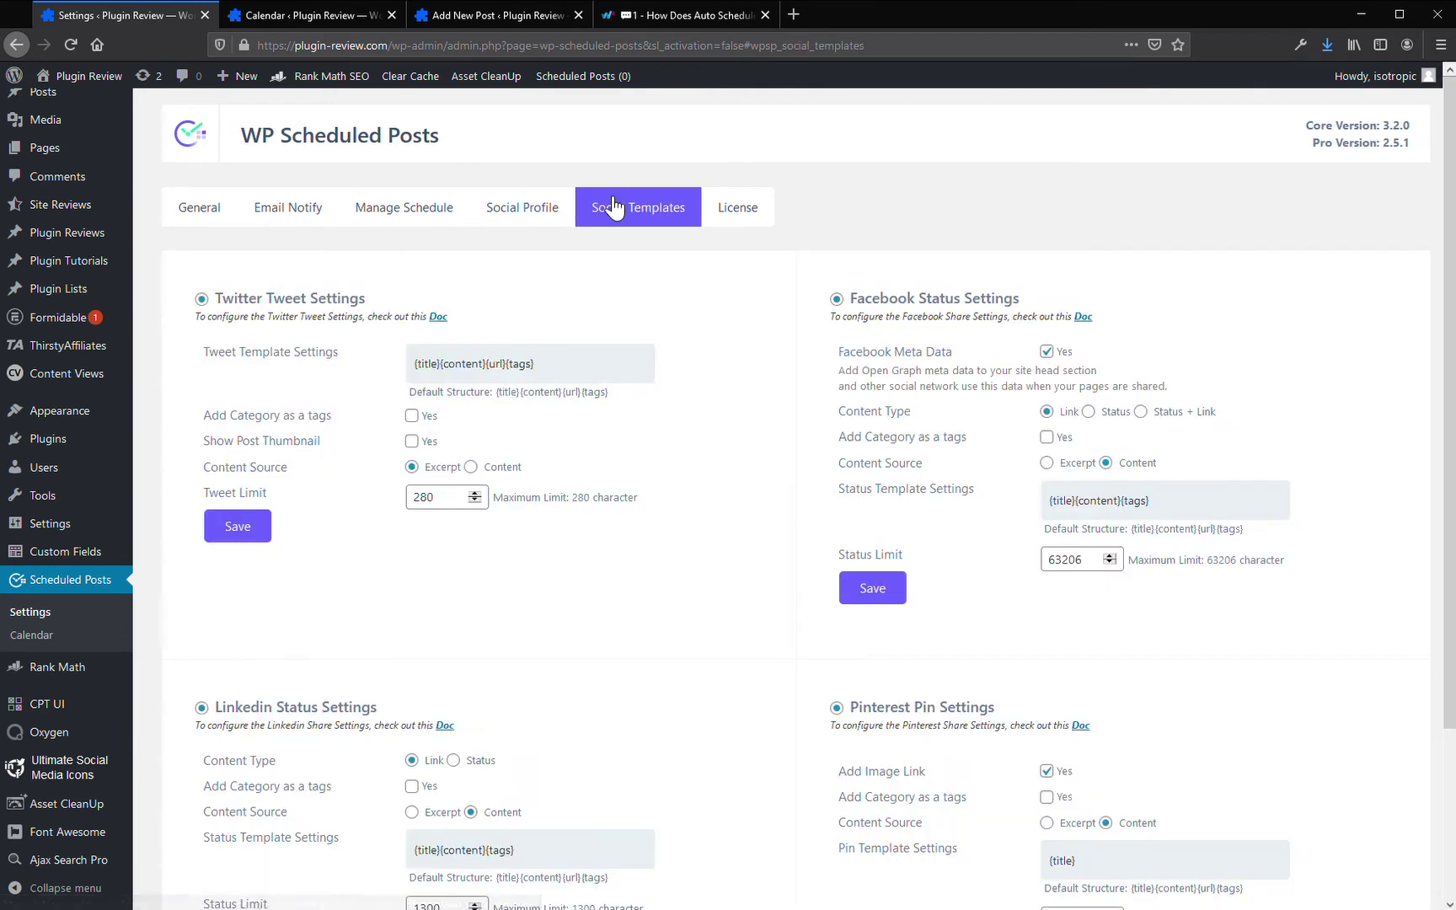
click(513, 210)
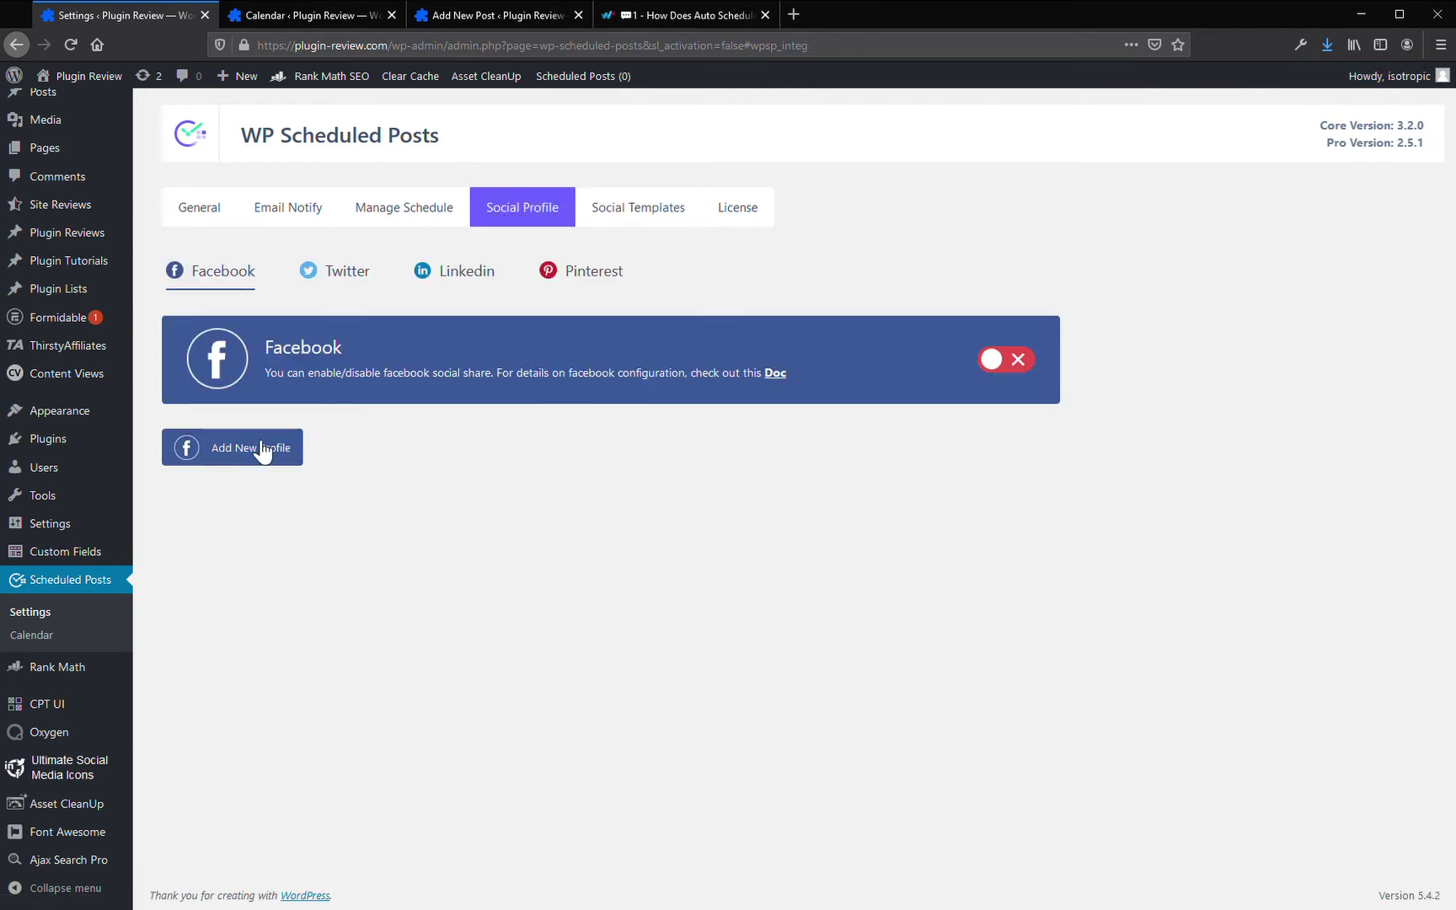
click(363, 276)
click(472, 268)
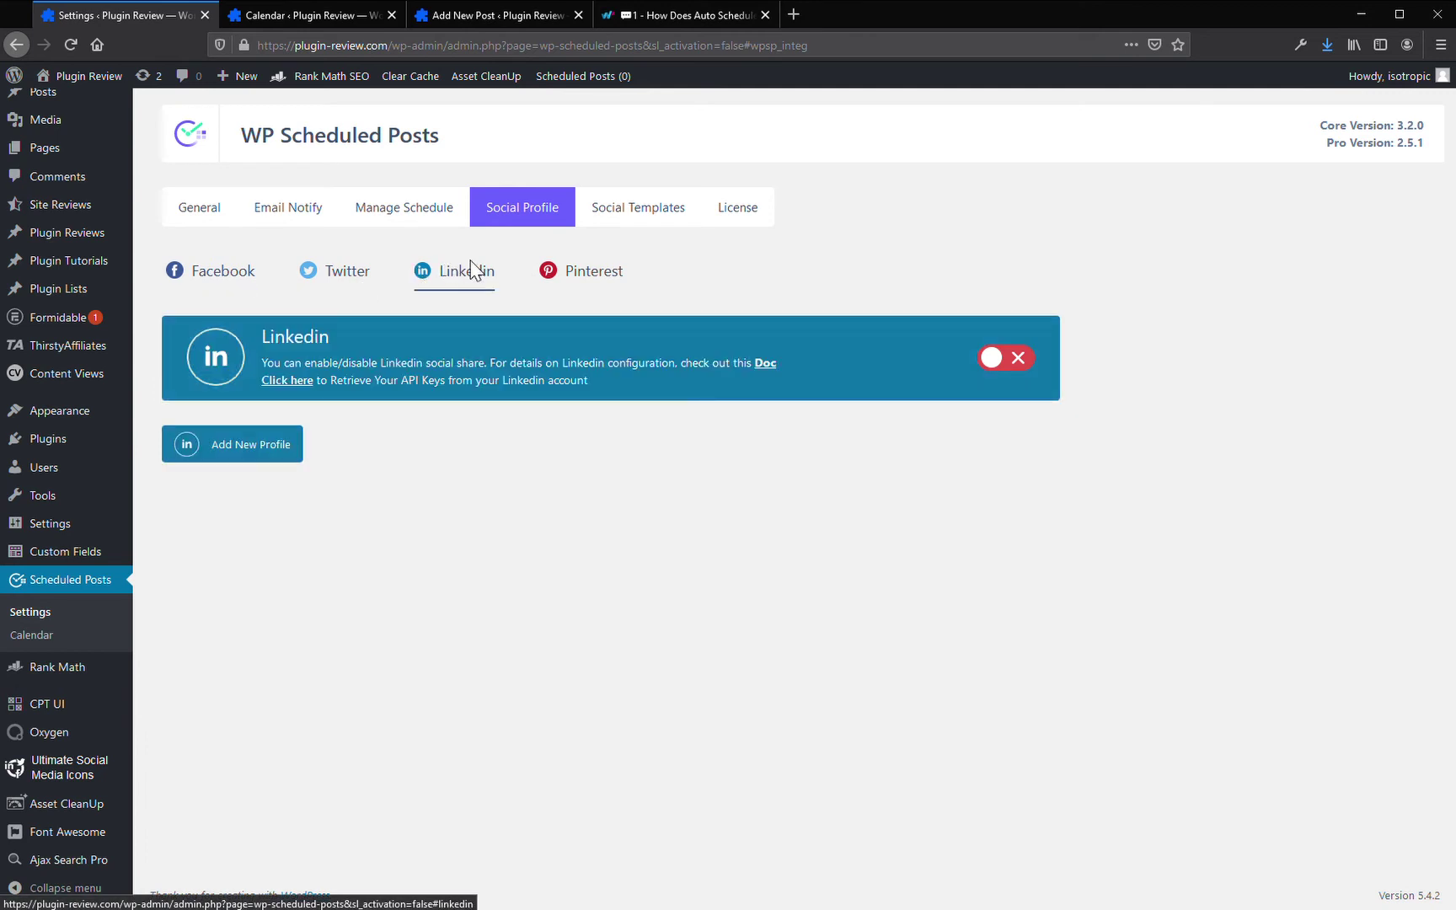
click(548, 270)
click(638, 210)
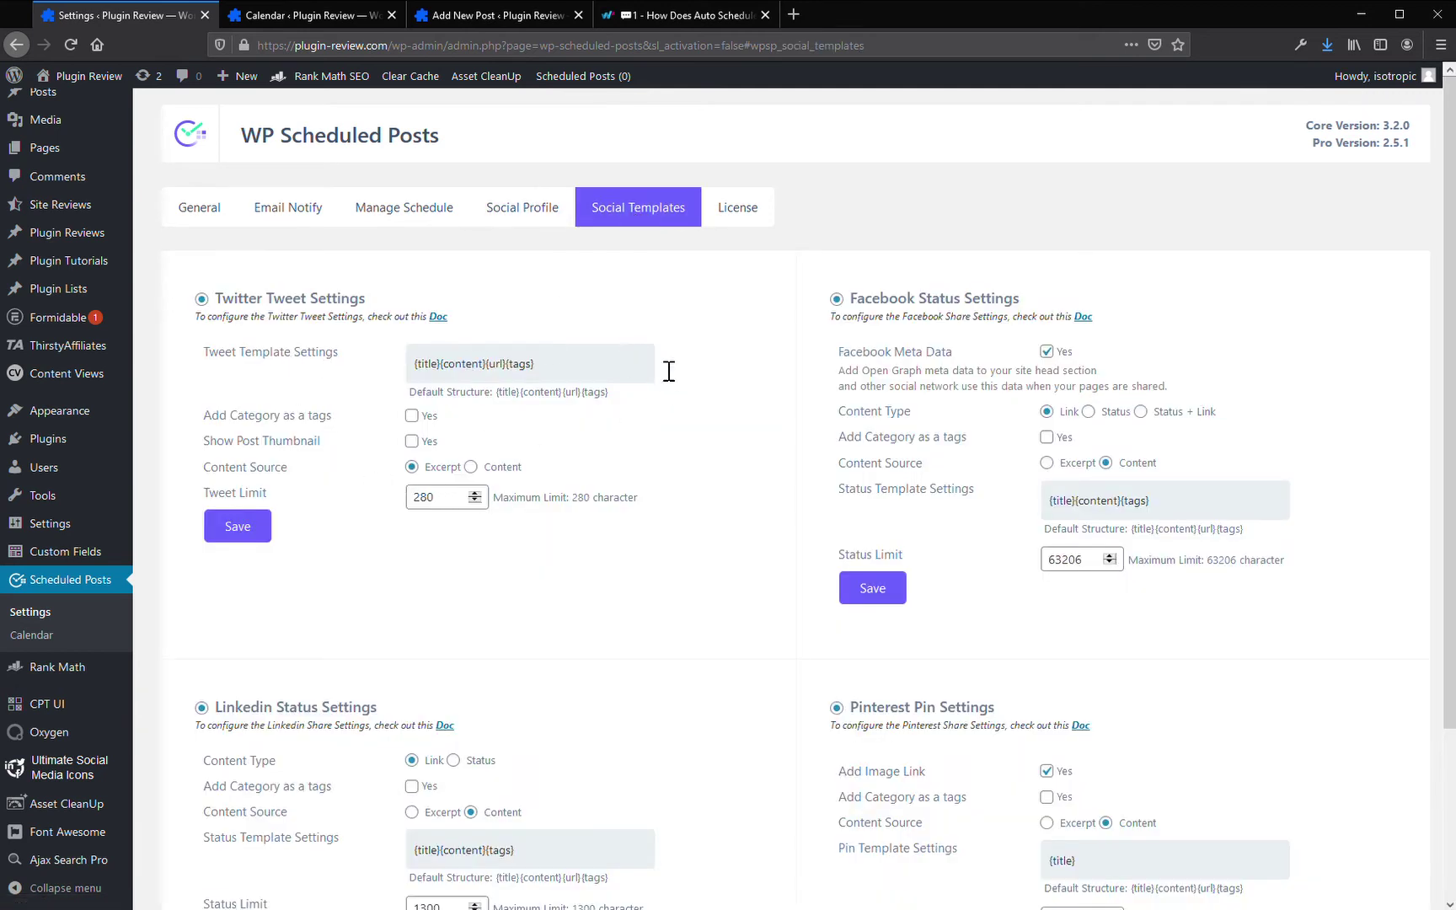
scroll(1021, 455, down, 3)
scroll(1016, 460, up, 3)
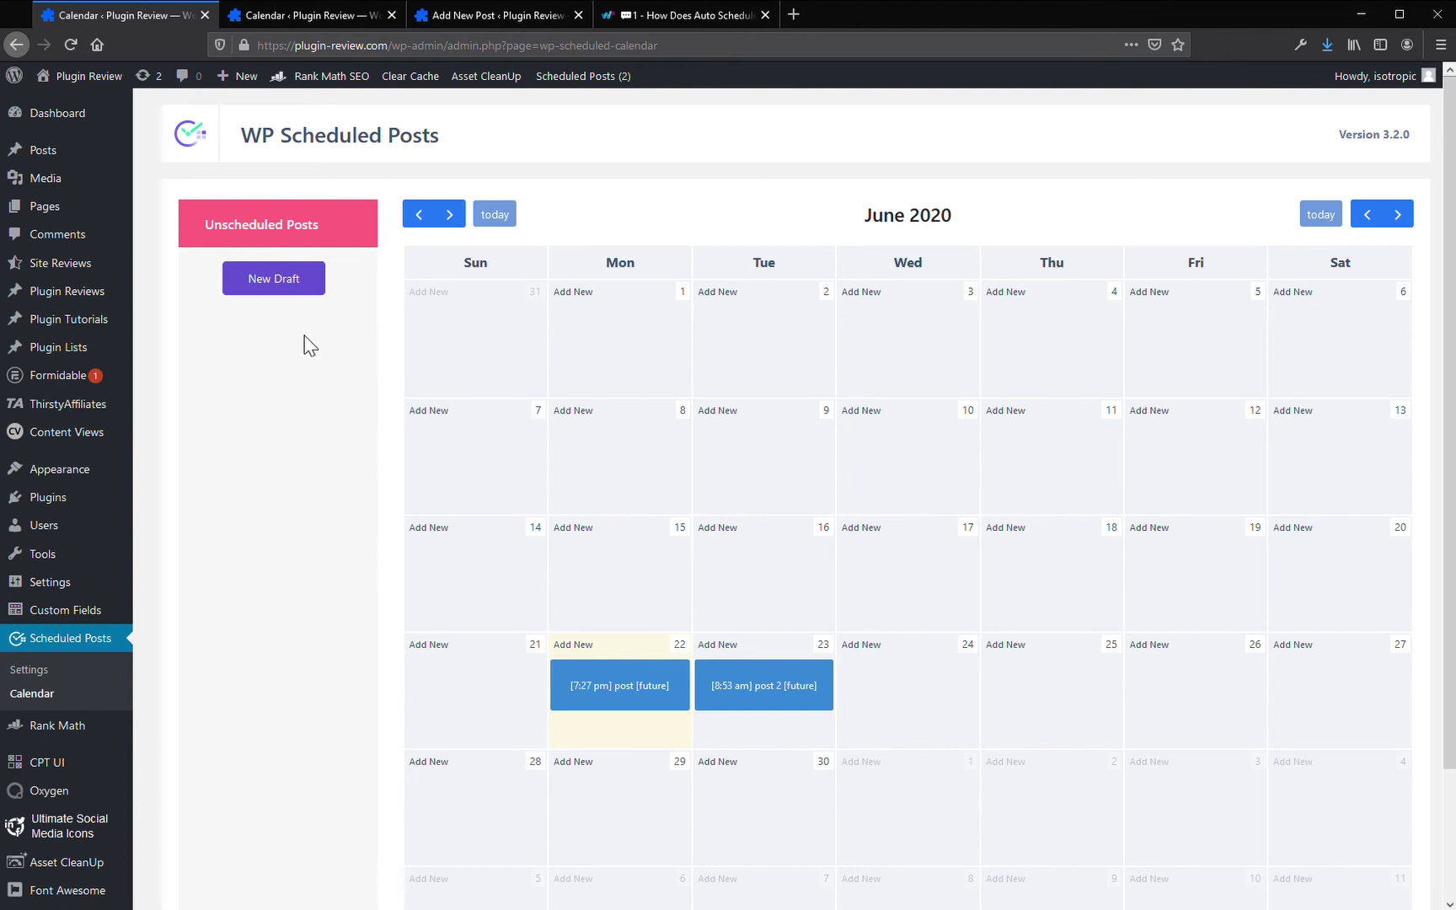
- Inspect the post cards on the June 2020 calendar around 22 and 23 June
scroll(321, 347, down, 3)
scroll(320, 347, up, 3)
mouse_move(756, 706)
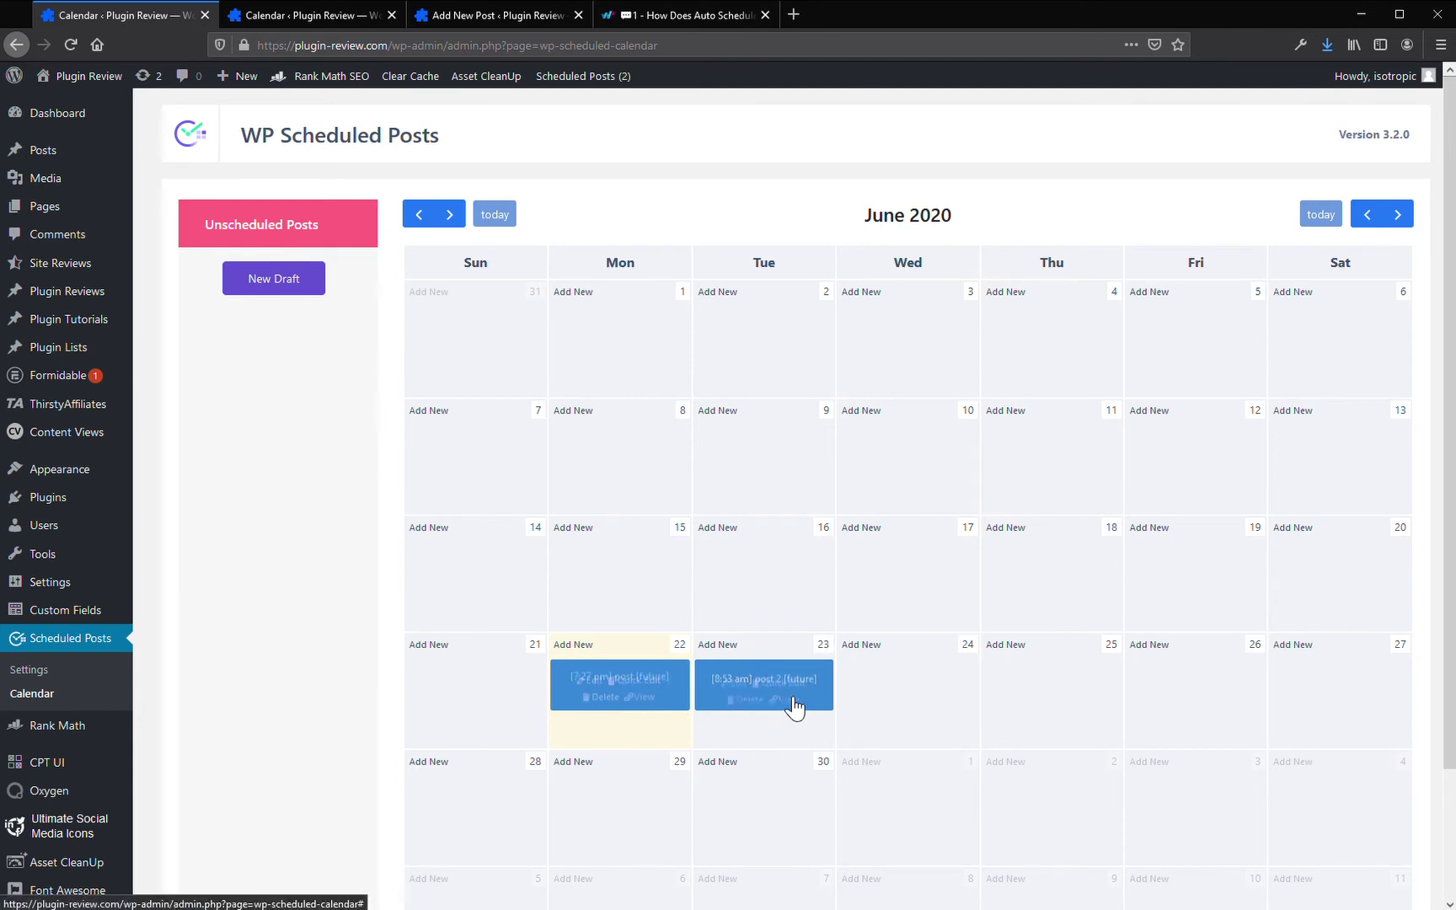
mouse_move(658, 680)
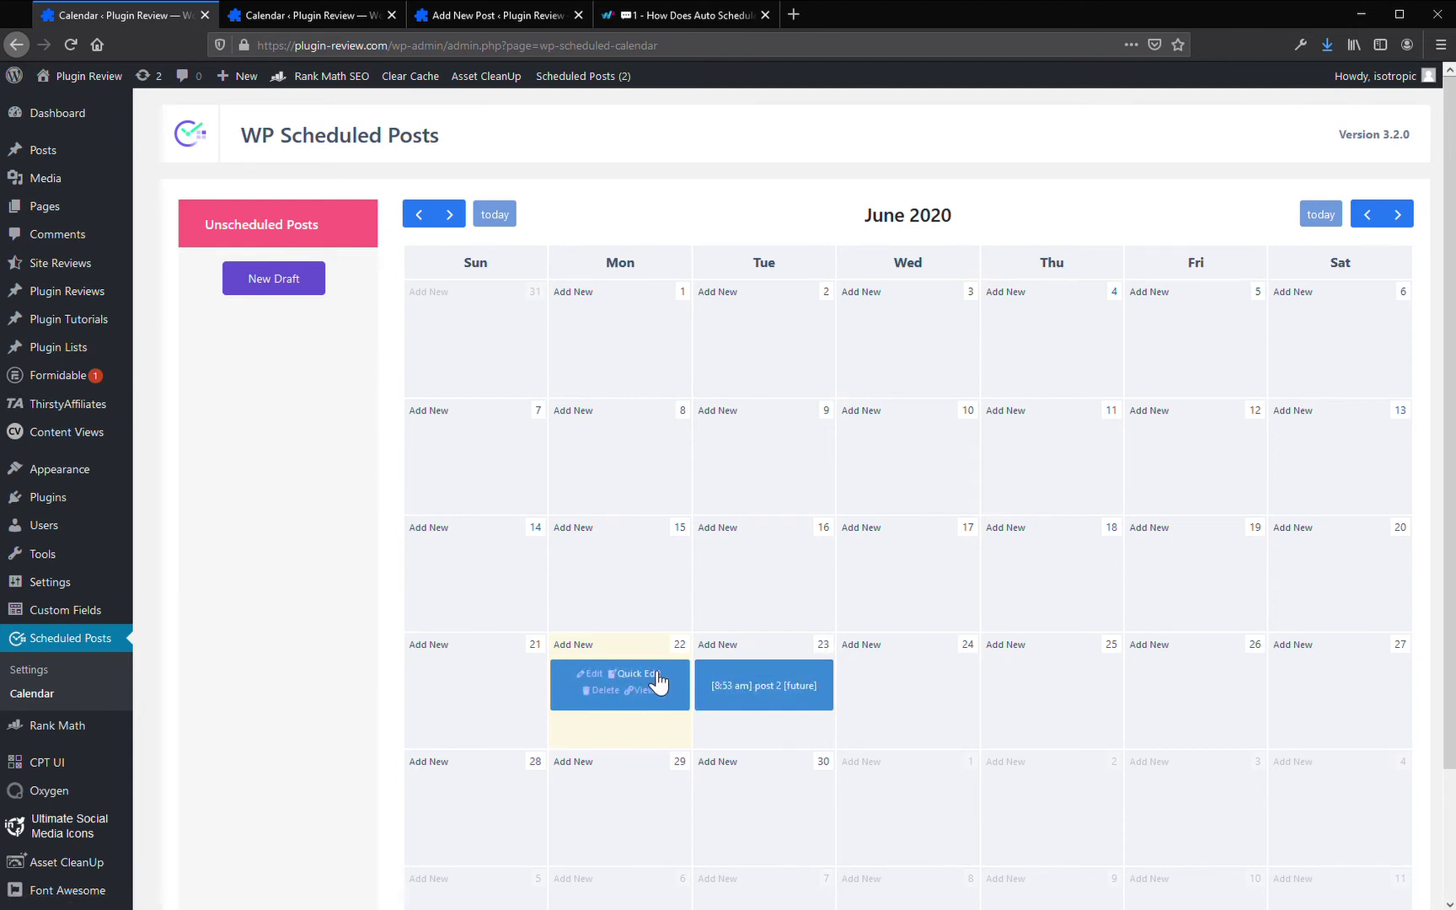
scroll(658, 681, down, 2)
mouse_move(799, 612)
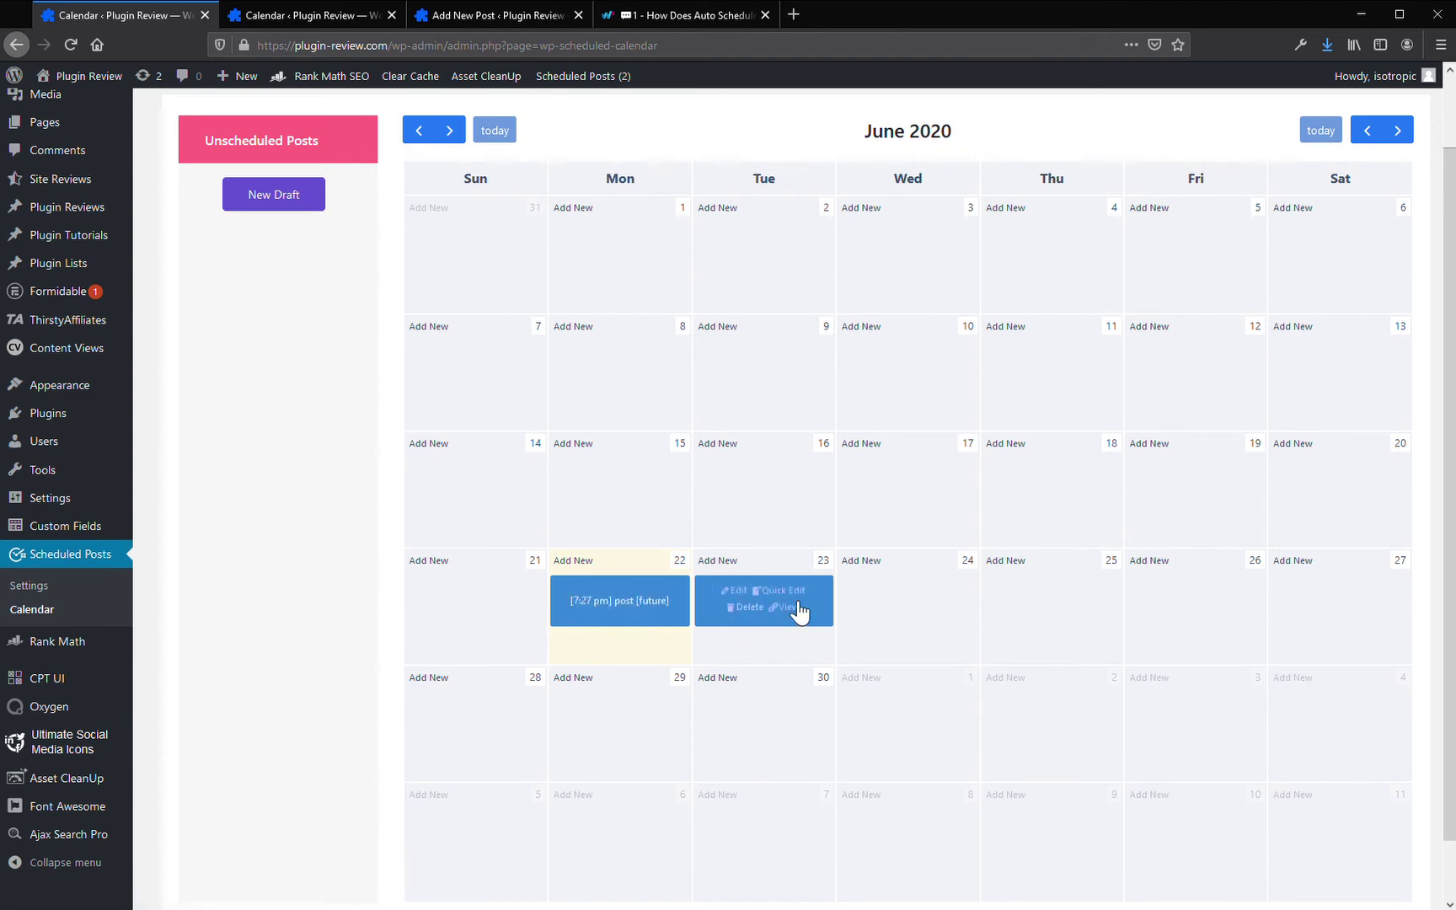
scroll(1301, 621, down, 1)
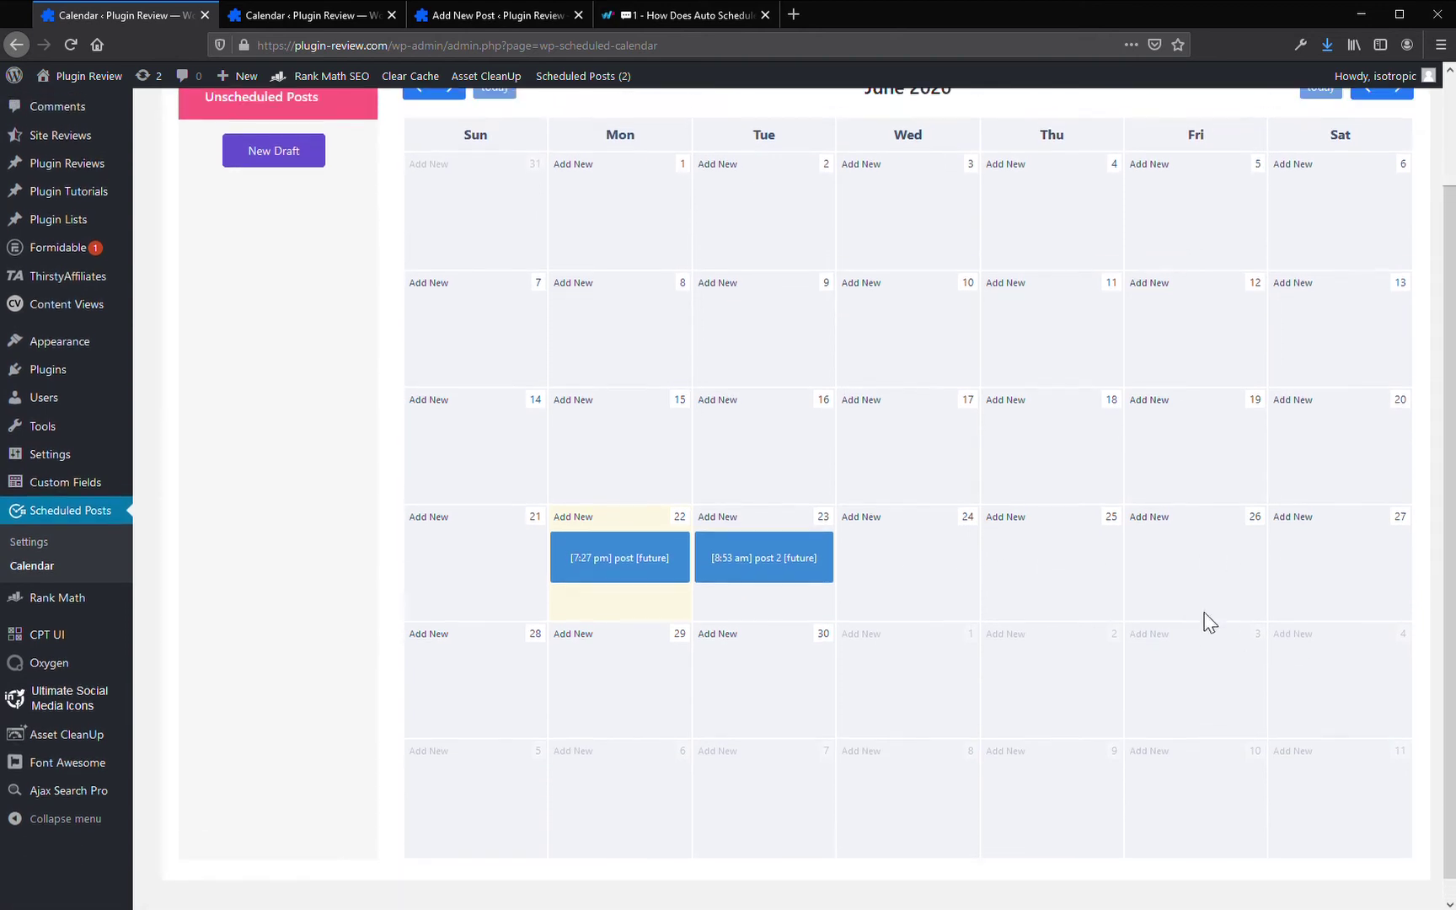
scroll(1208, 622, up, 3)
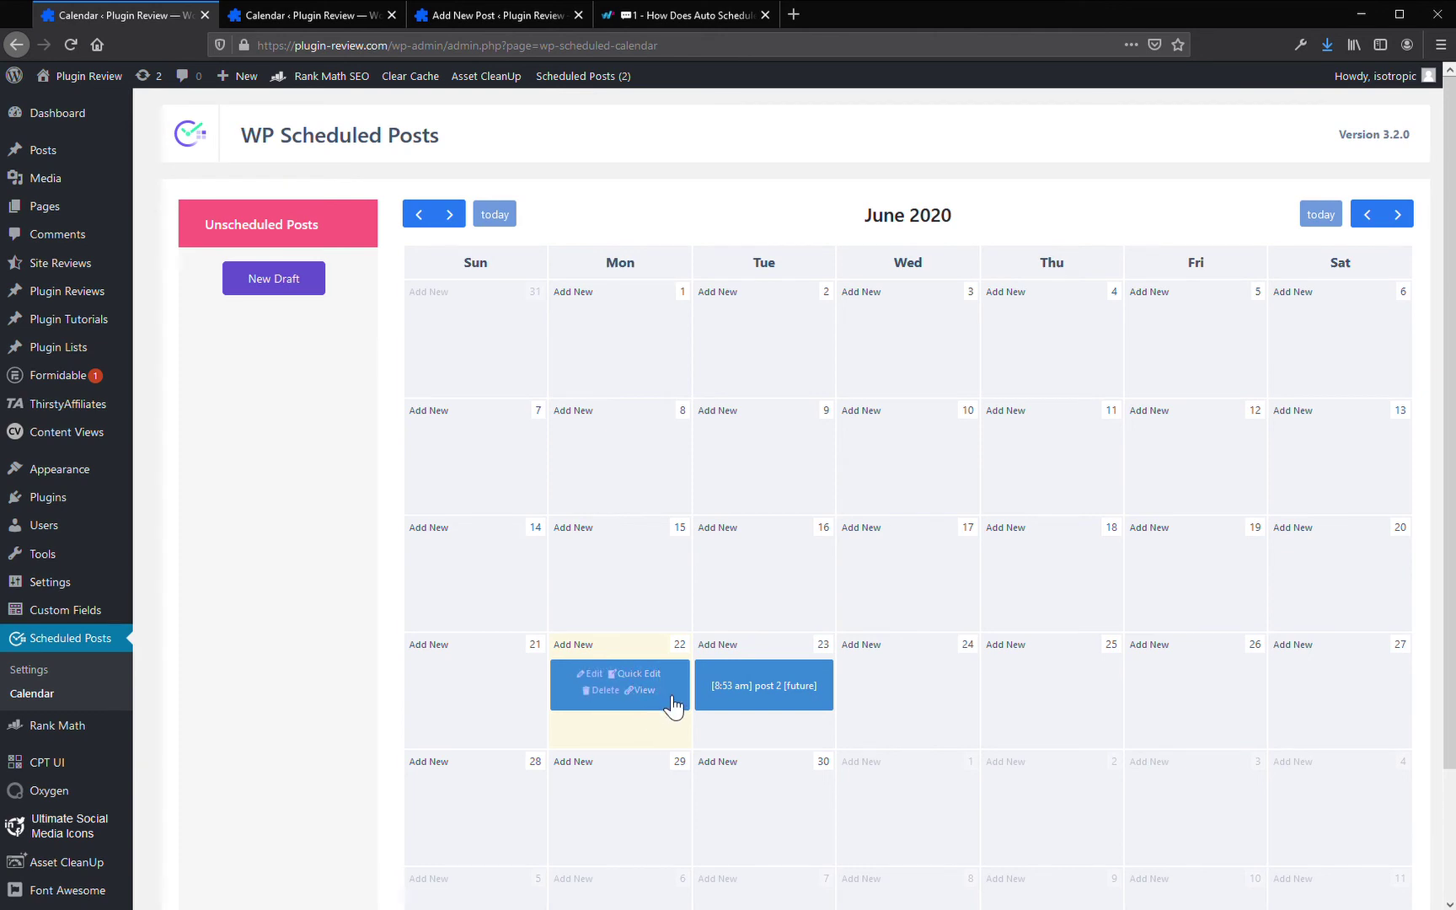
- Drag 'post' to 12:00 am on 22 June and 'post 2' to 12:00 am on 23 June
drag(673, 706, 602, 706)
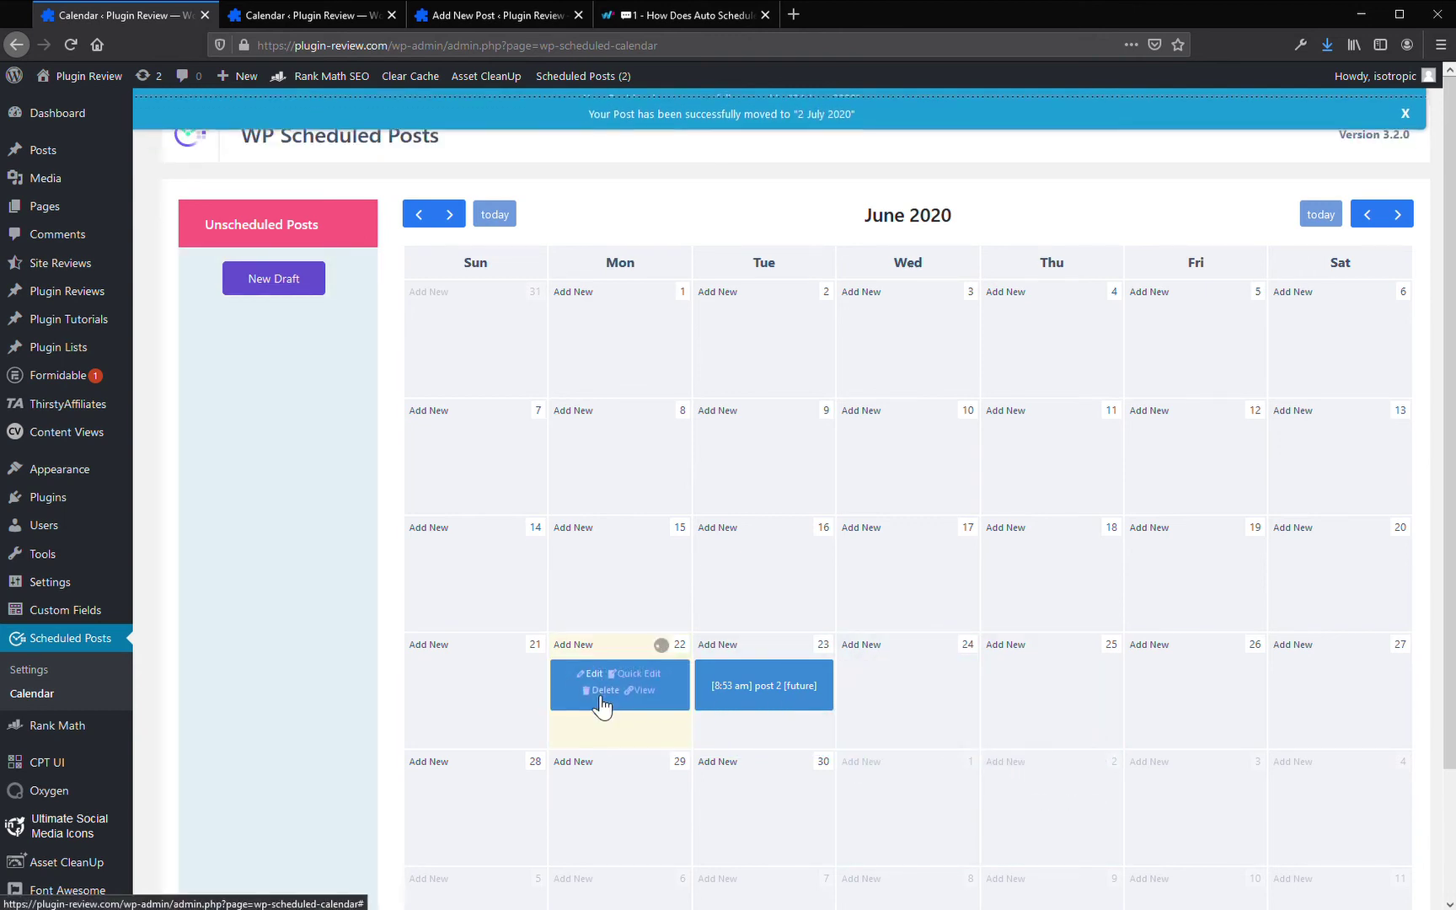
mouse_move(739, 690)
mouse_down()
mouse_move(731, 721)
mouse_move(633, 728)
mouse_move(746, 722)
mouse_move(731, 715)
mouse_up()
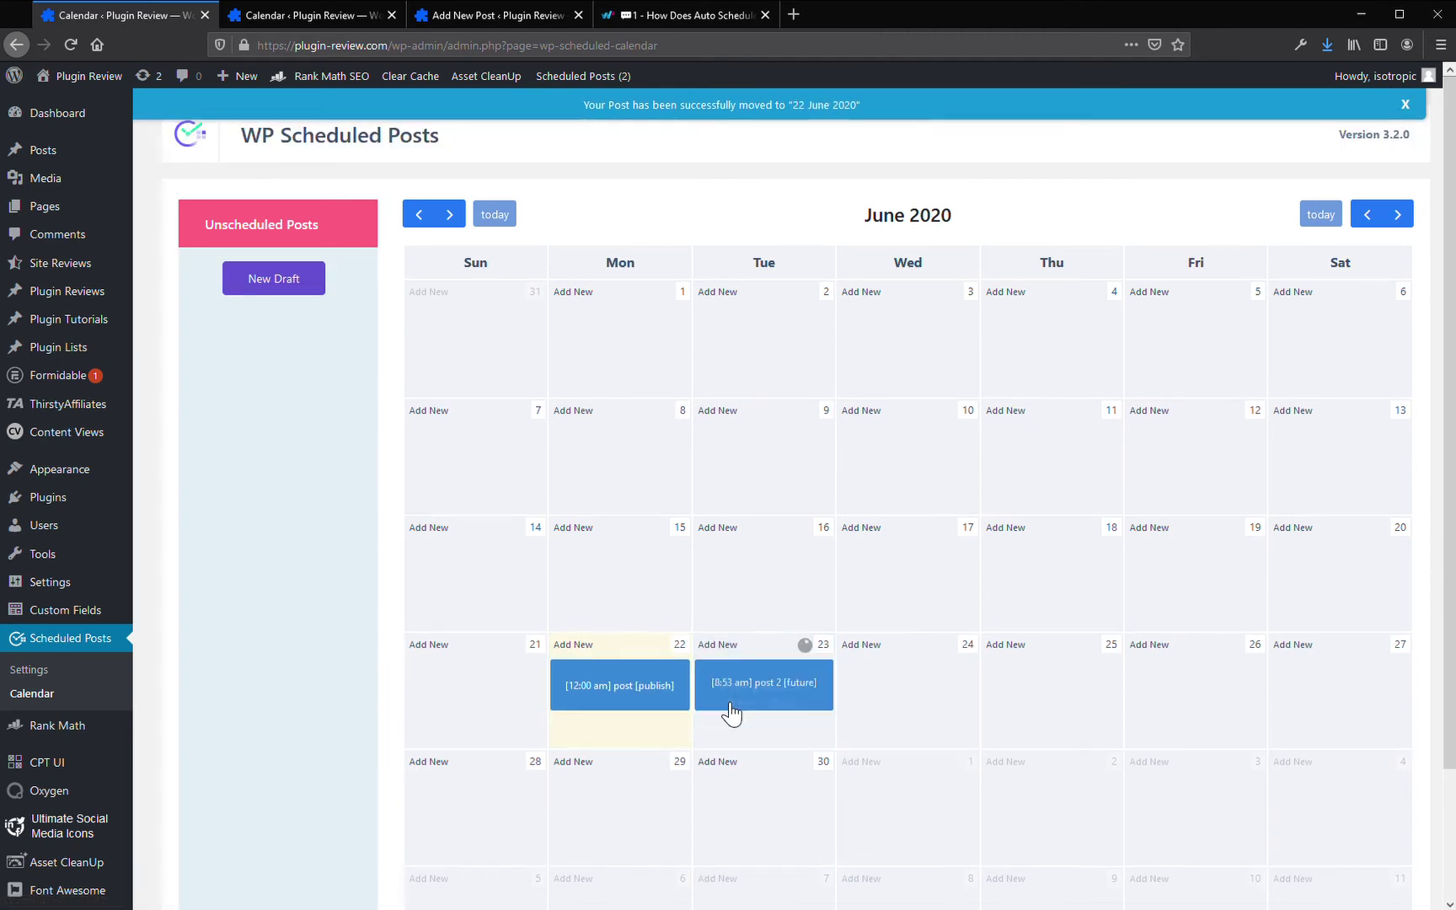
mouse_move(719, 702)
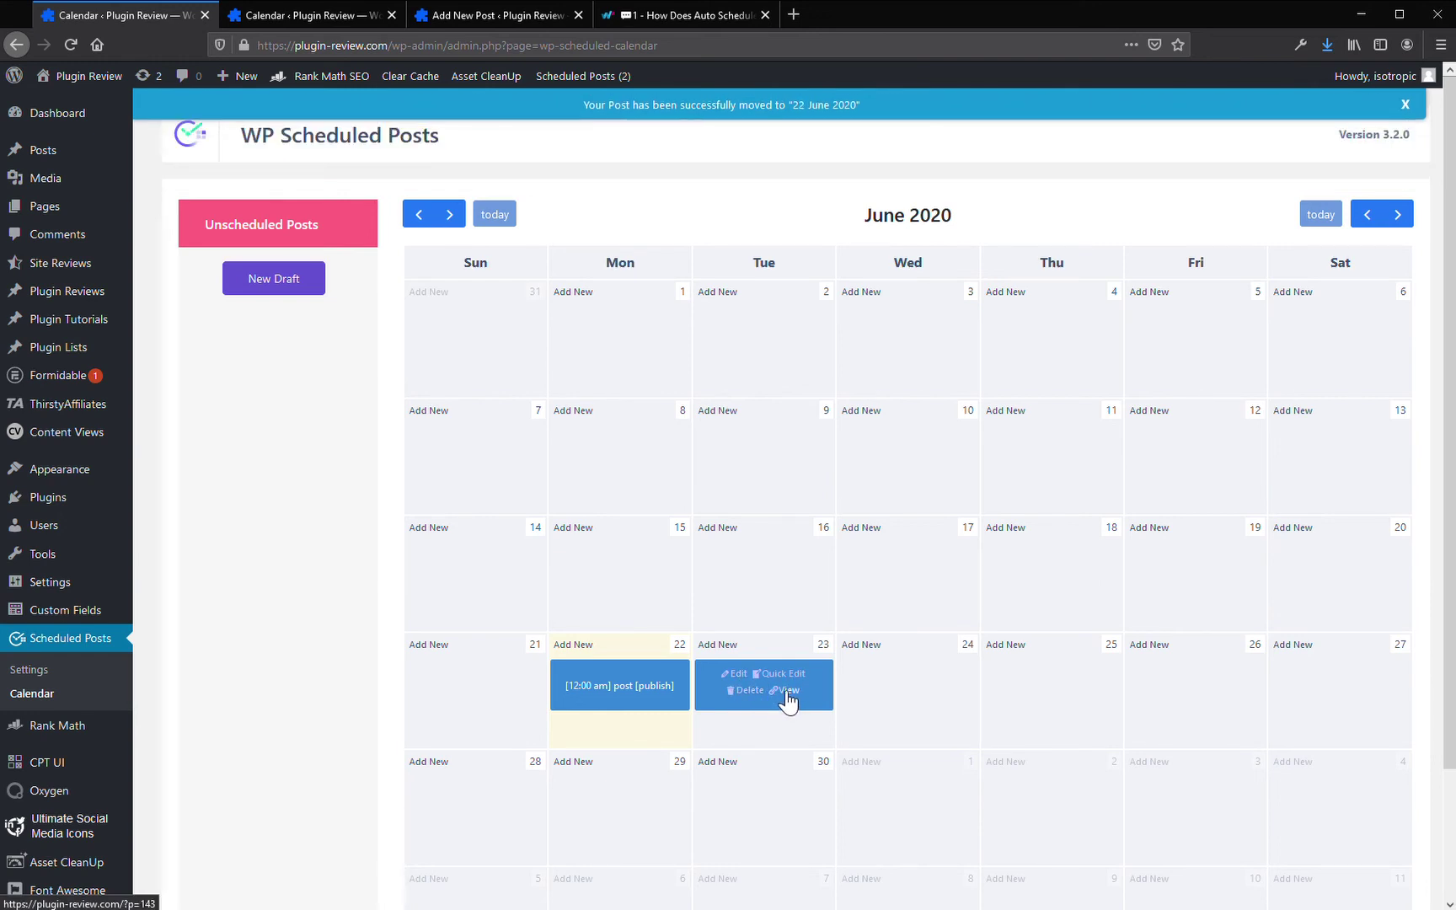
scroll(657, 605, down, 2)
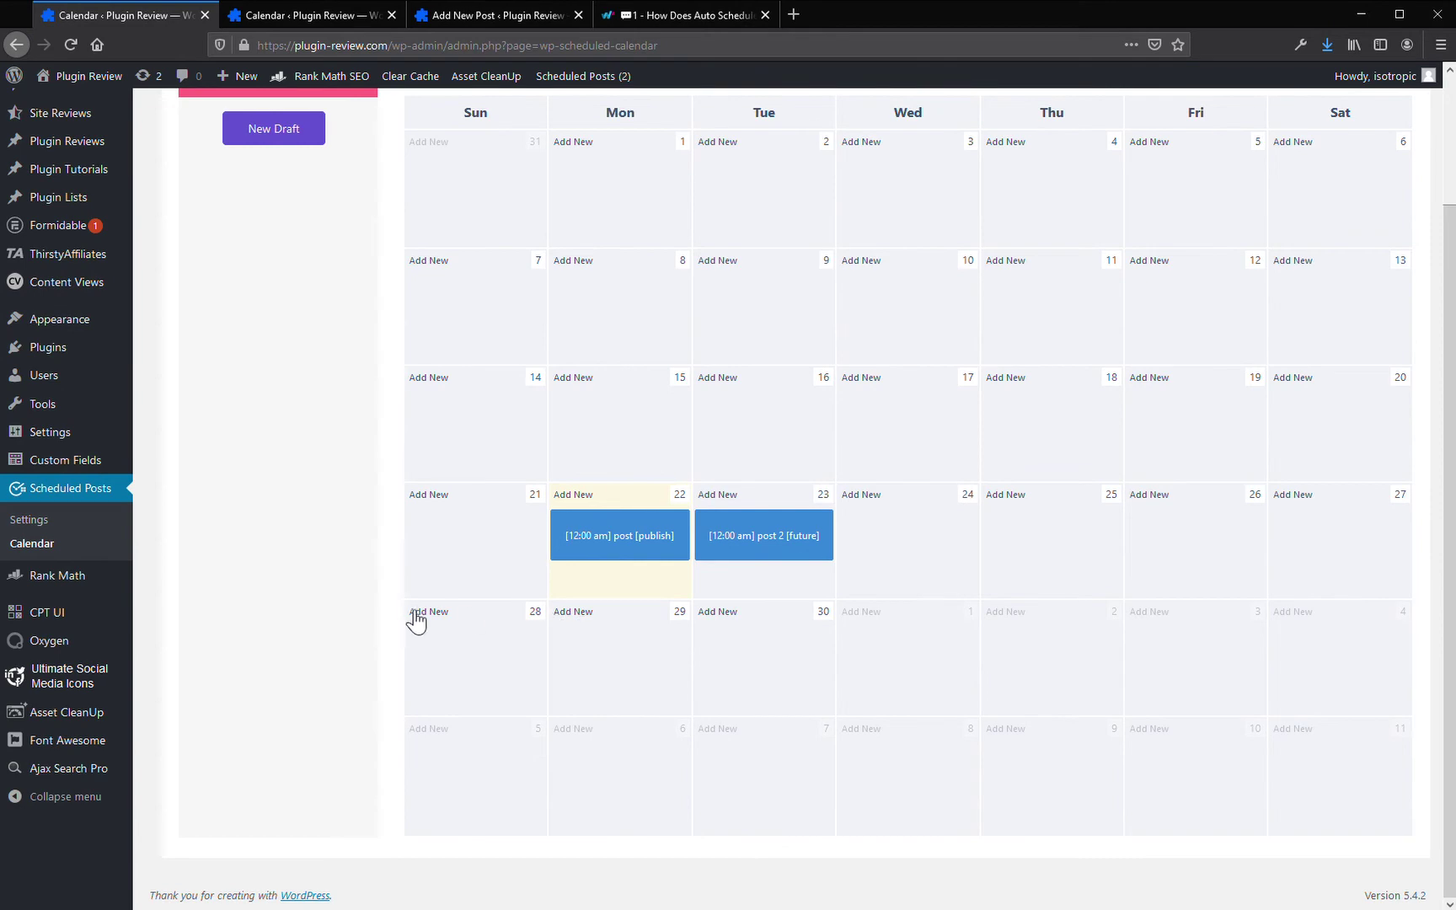
scroll(235, 611, up, 2)
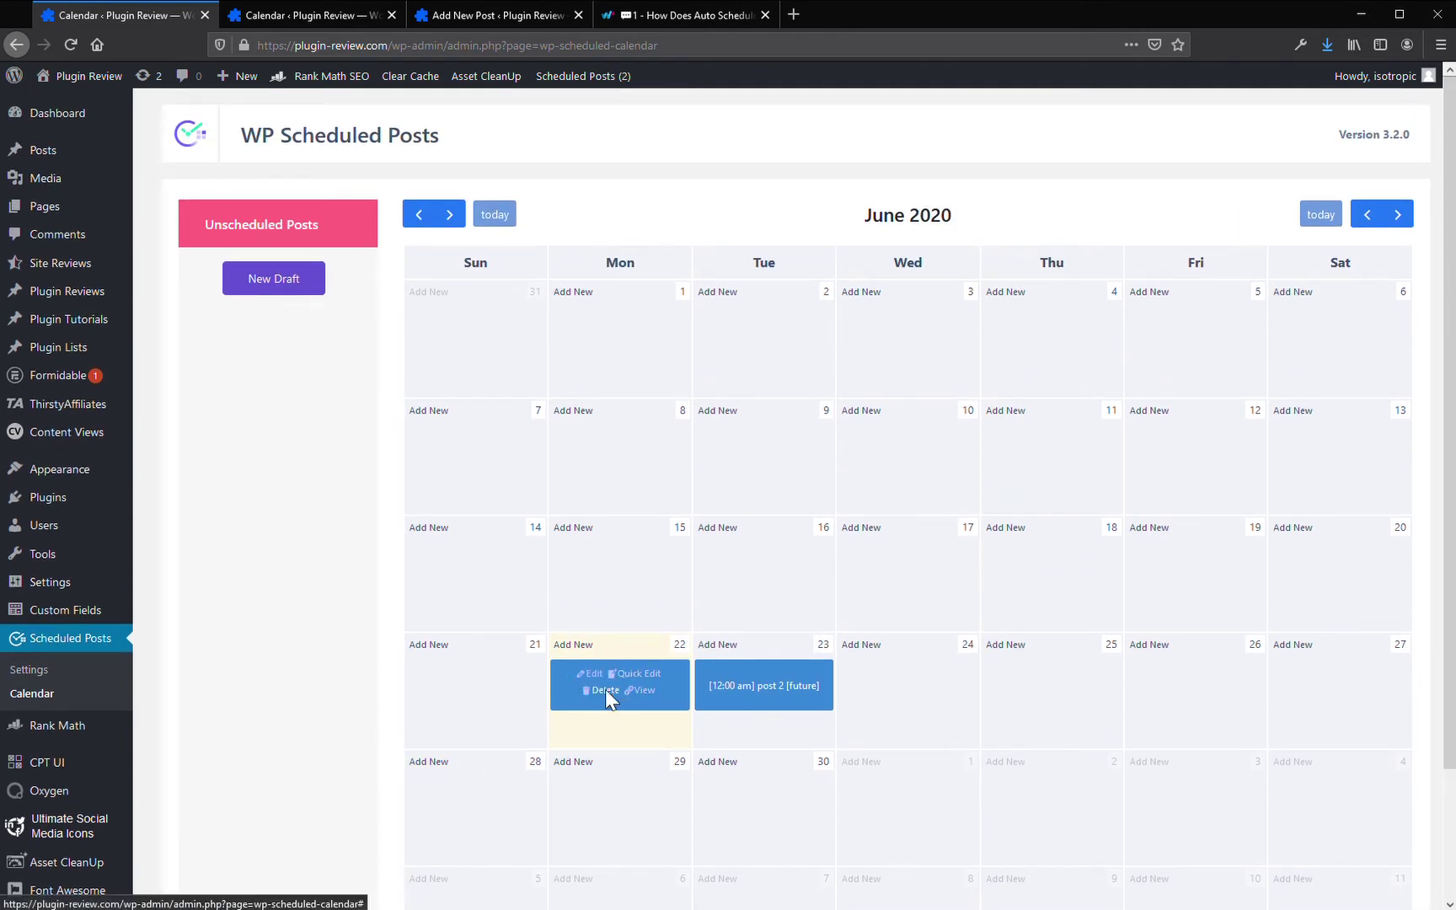
- Delete 'post' from 22 June and 'post 2' from 23 June, confirming each deletion
click(604, 690)
click(861, 590)
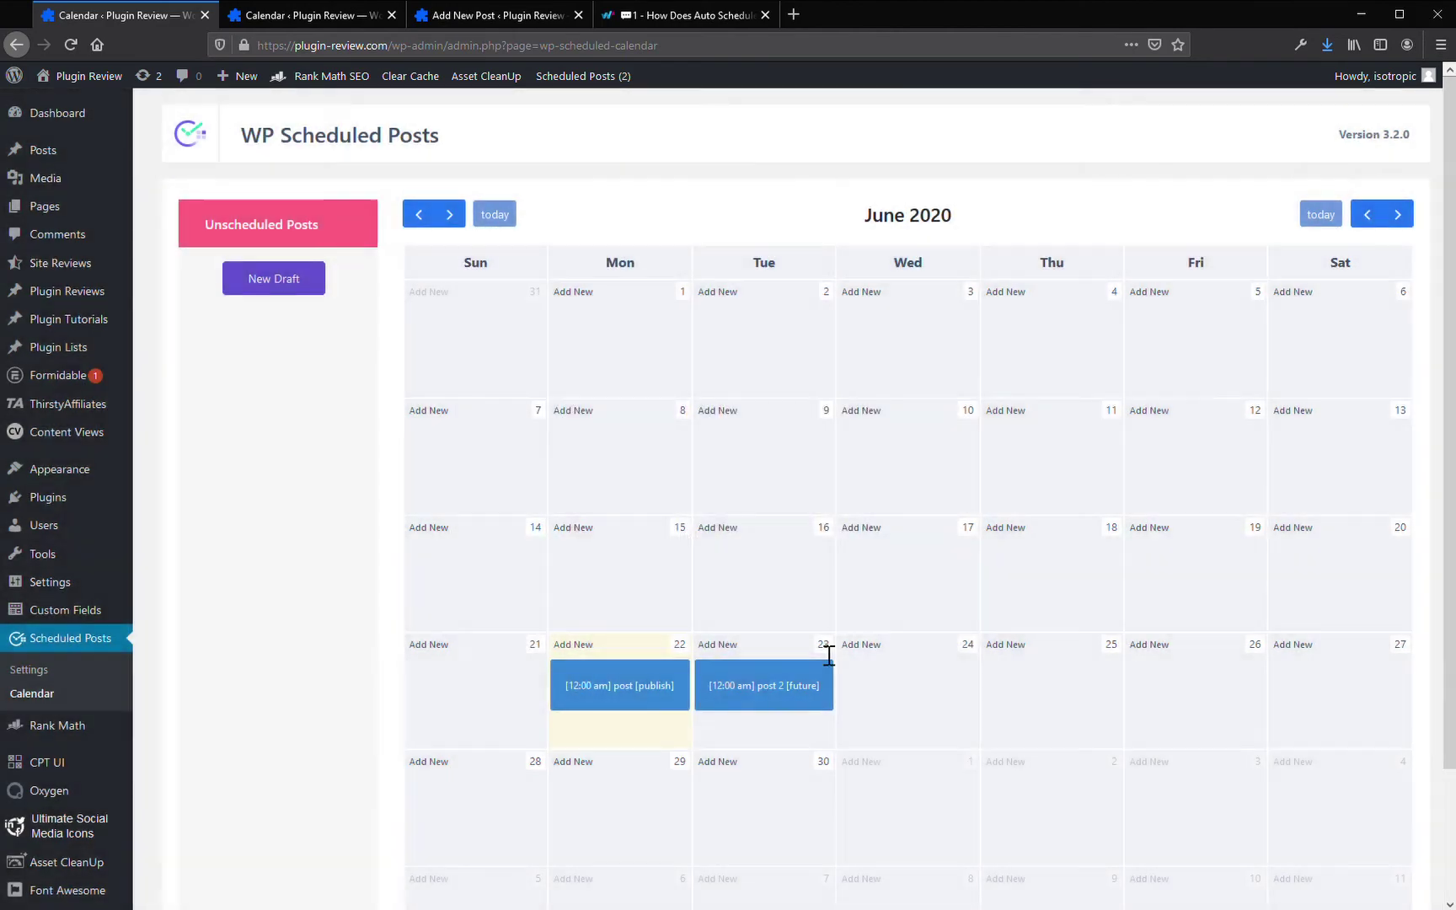
click(872, 587)
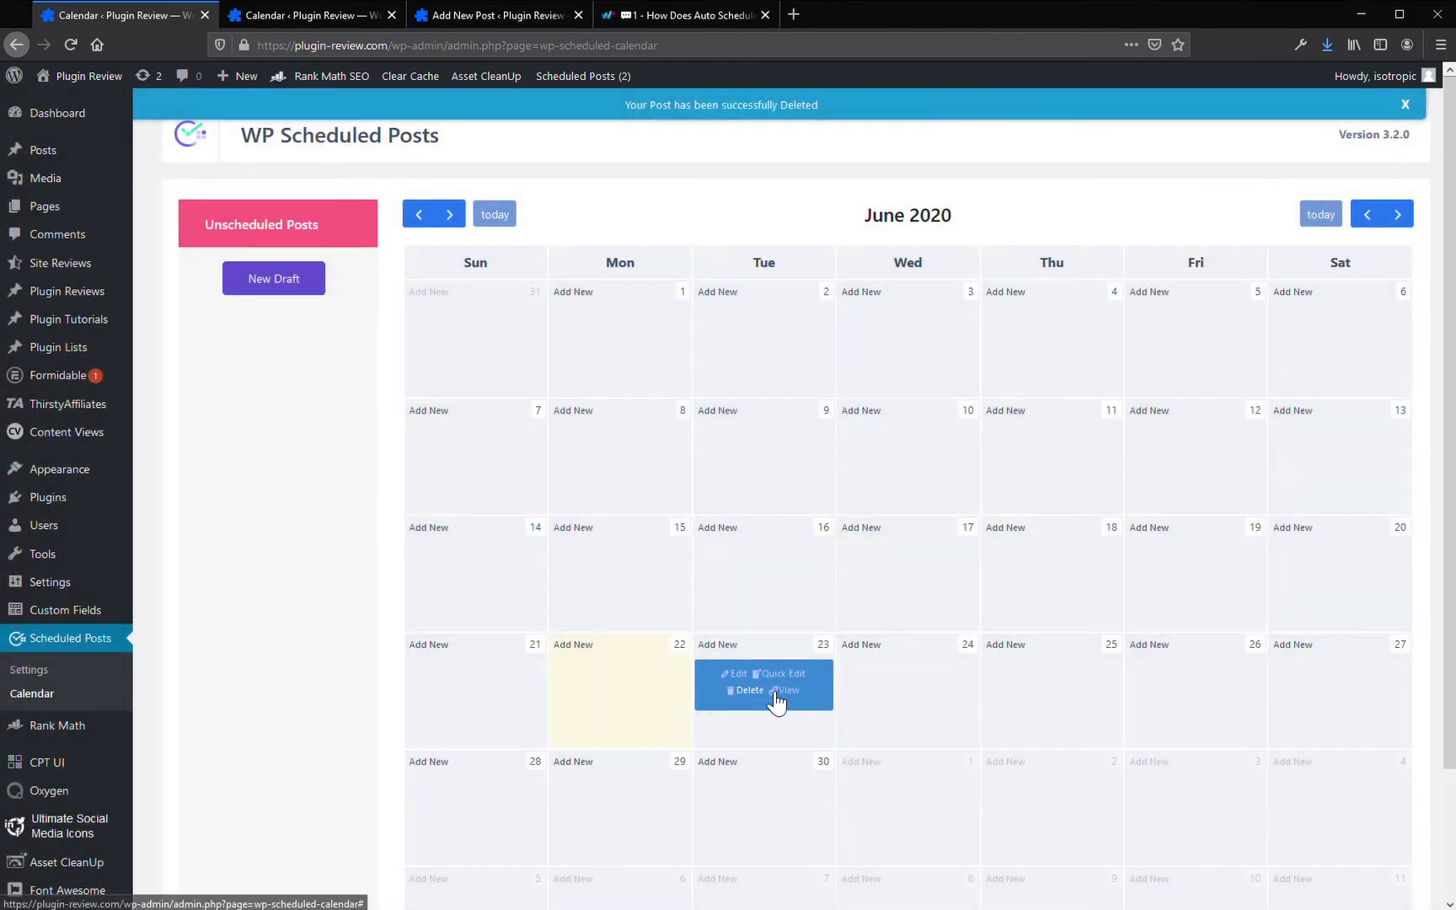
click(764, 698)
click(891, 577)
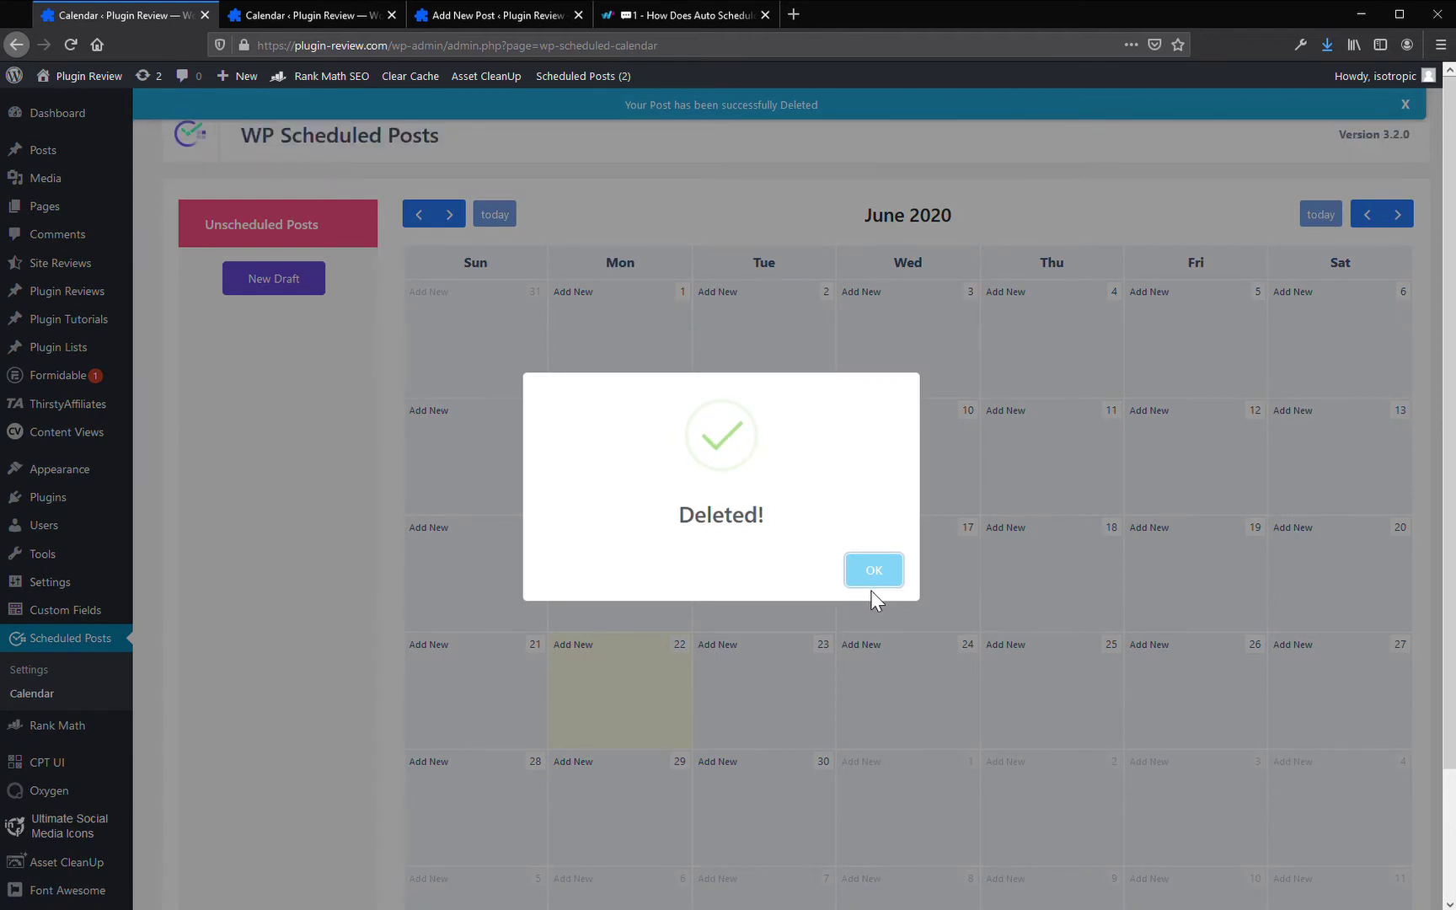
click(890, 570)
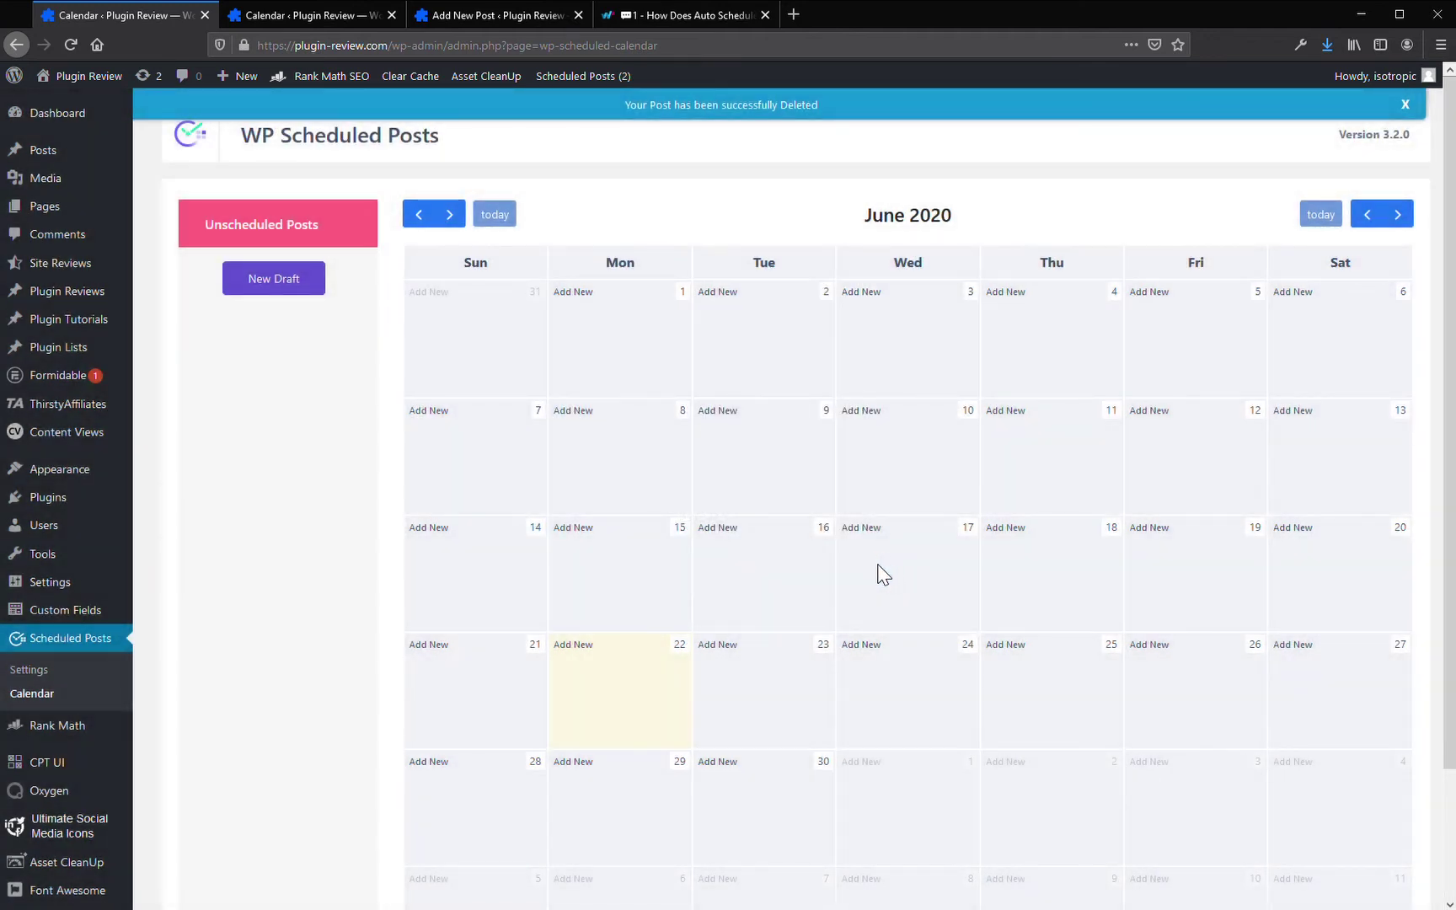
click(92, 654)
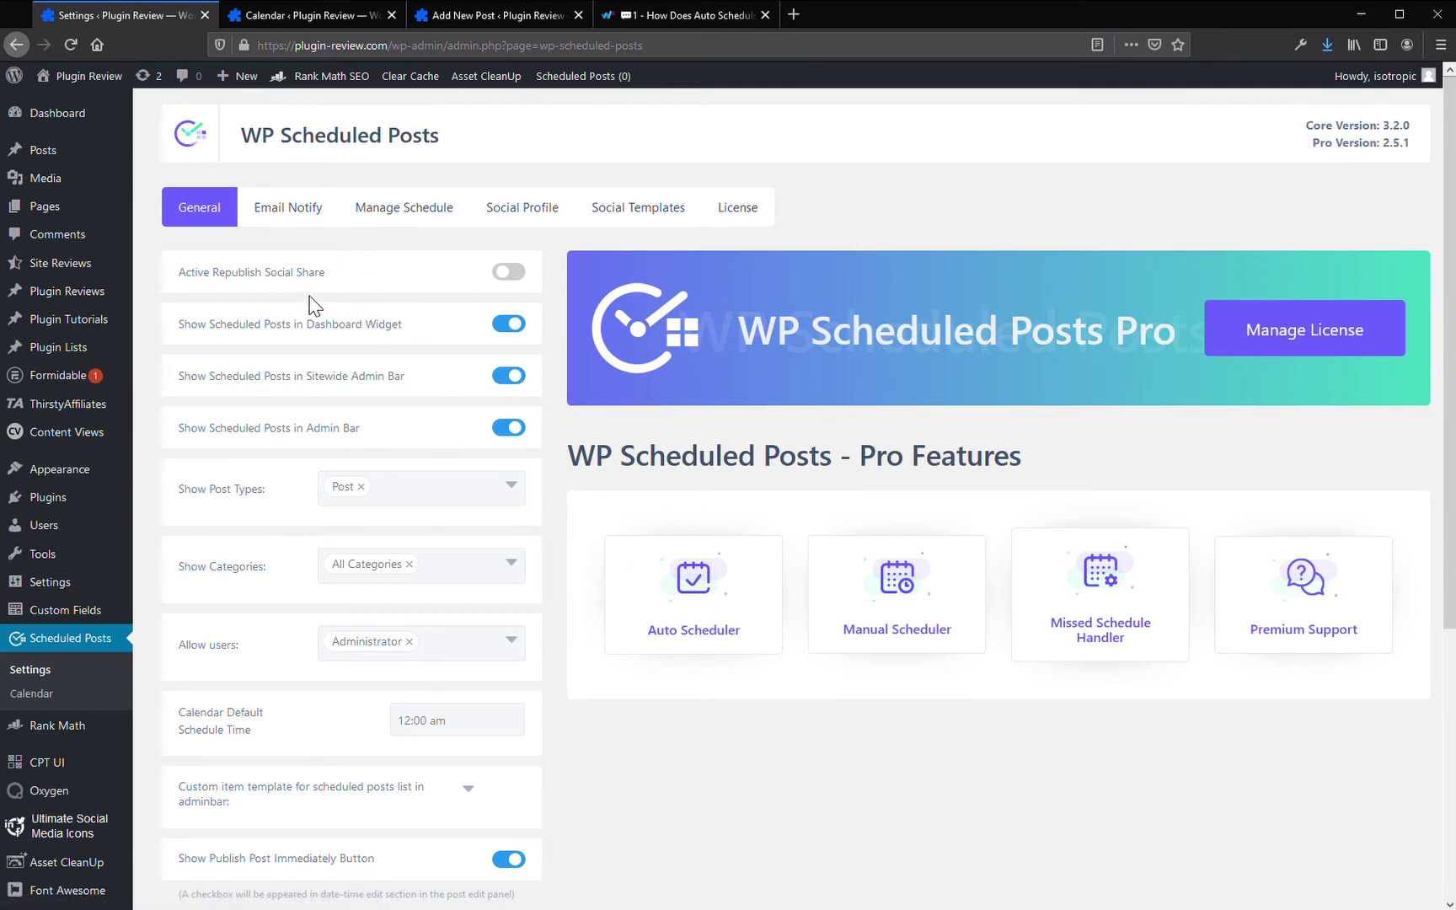
- Switch to the General settings tab and open its Documentation link in a new tab
click(404, 224)
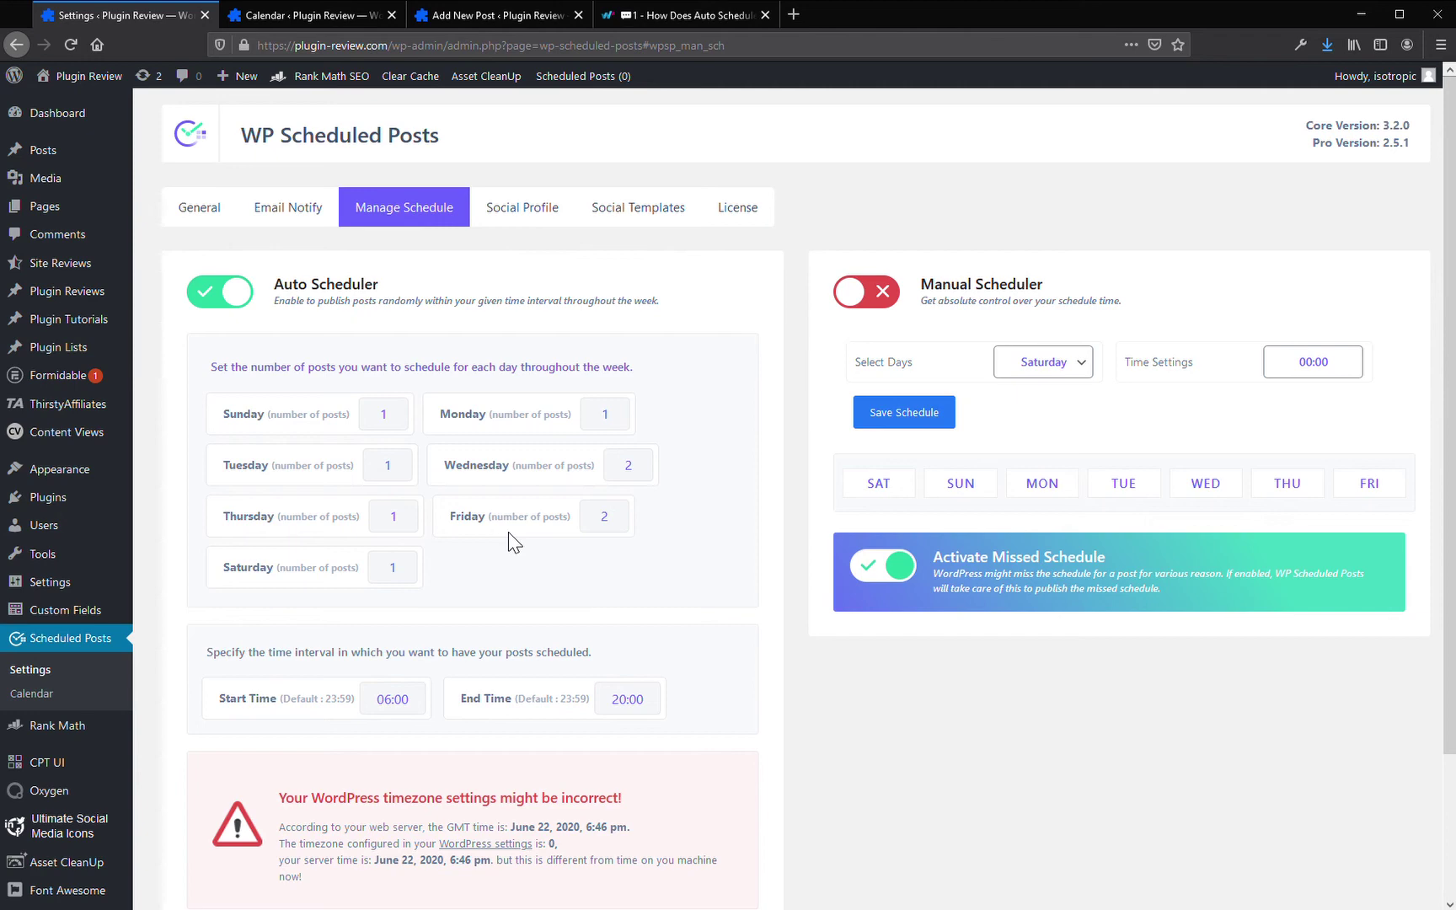
scroll(516, 562, down, 3)
scroll(524, 576, up, 3)
mouse_move(71, 352)
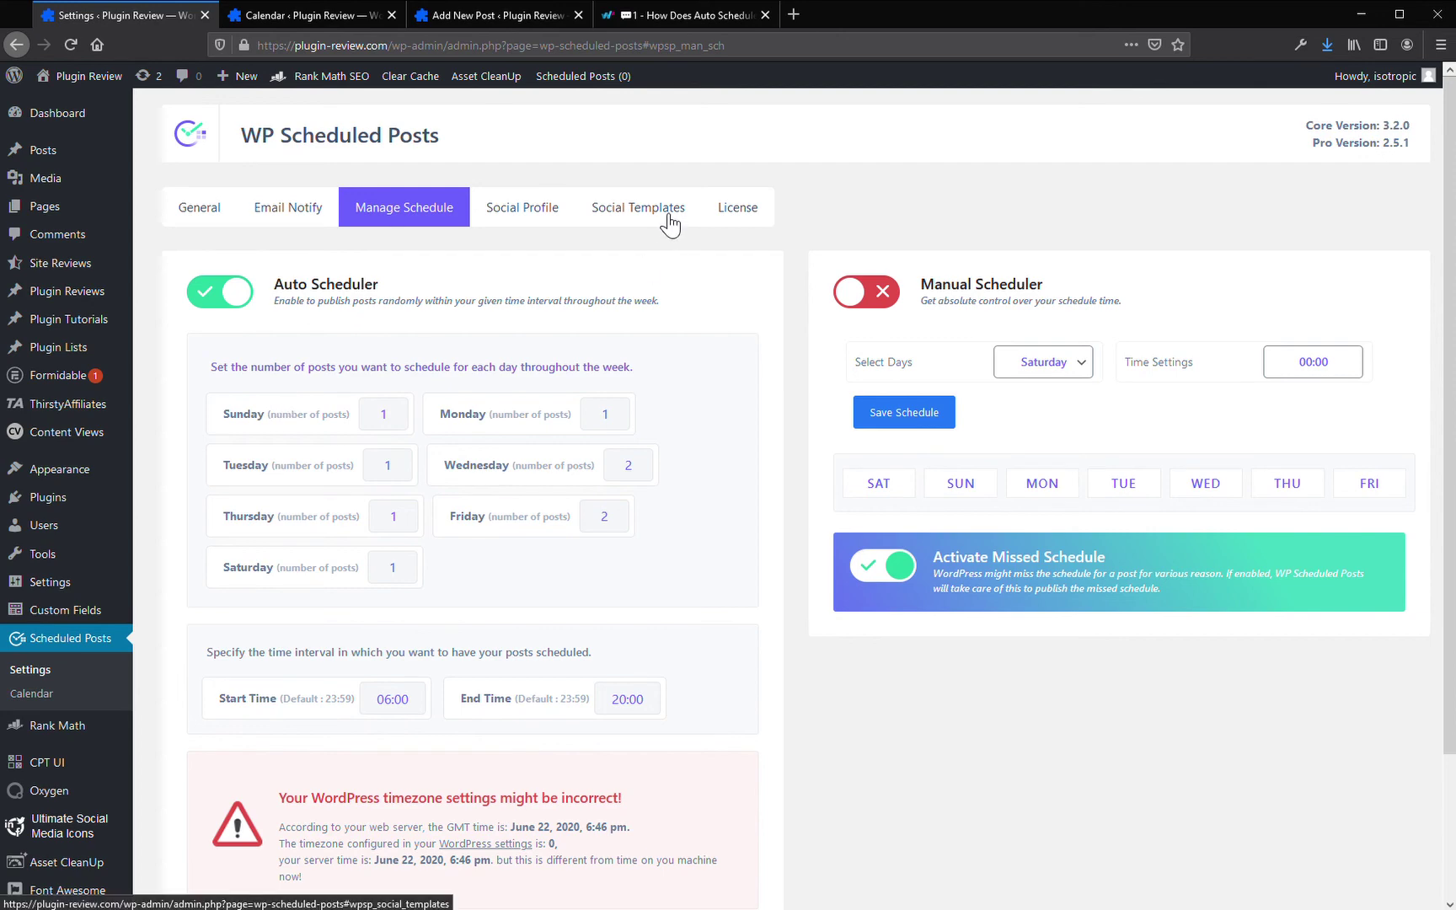
click(184, 226)
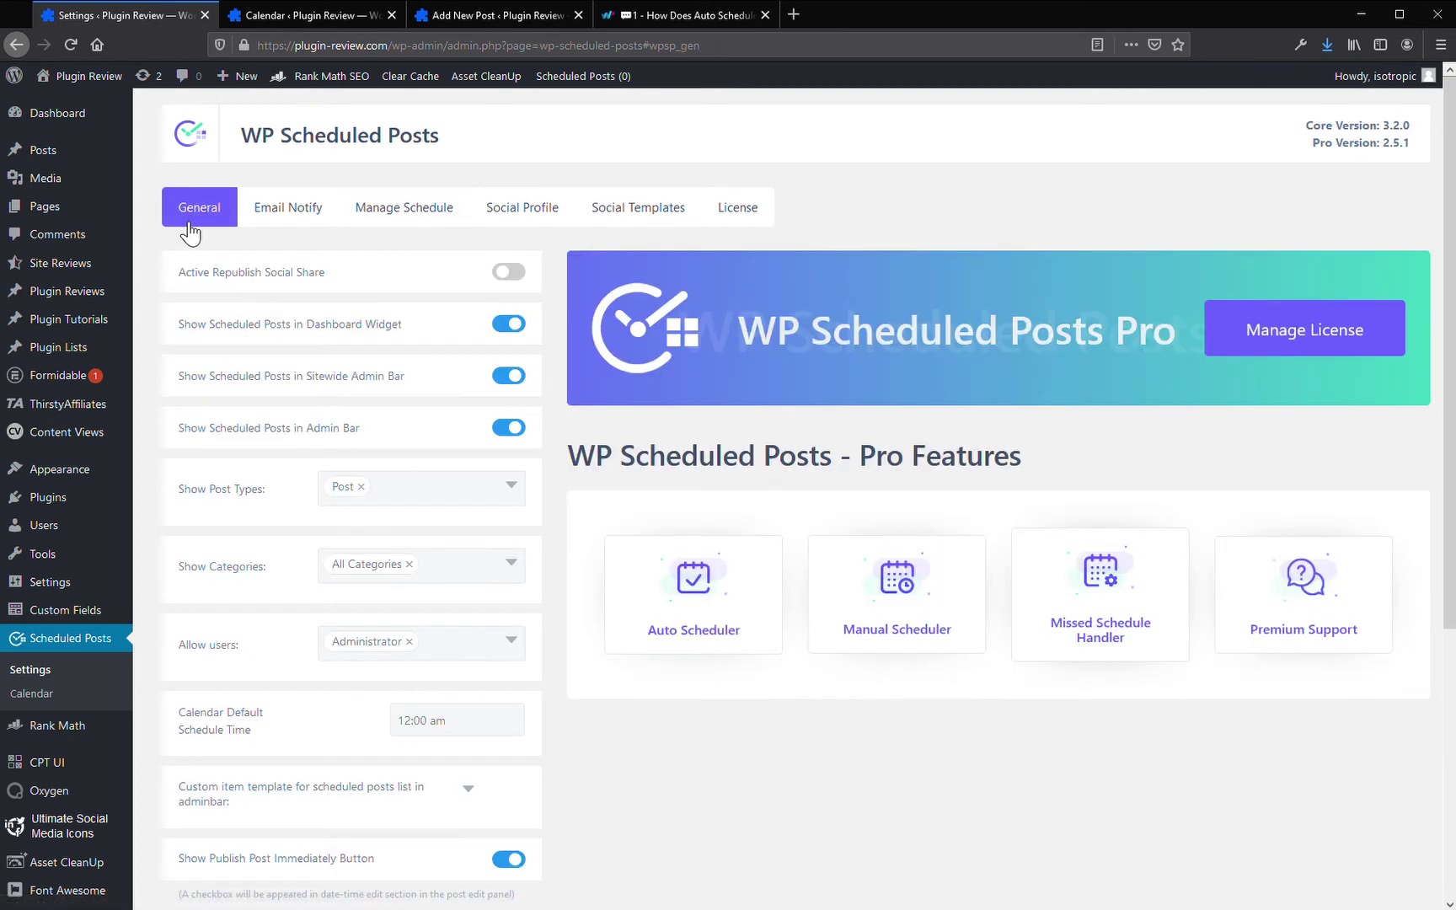
scroll(344, 568, down, 3)
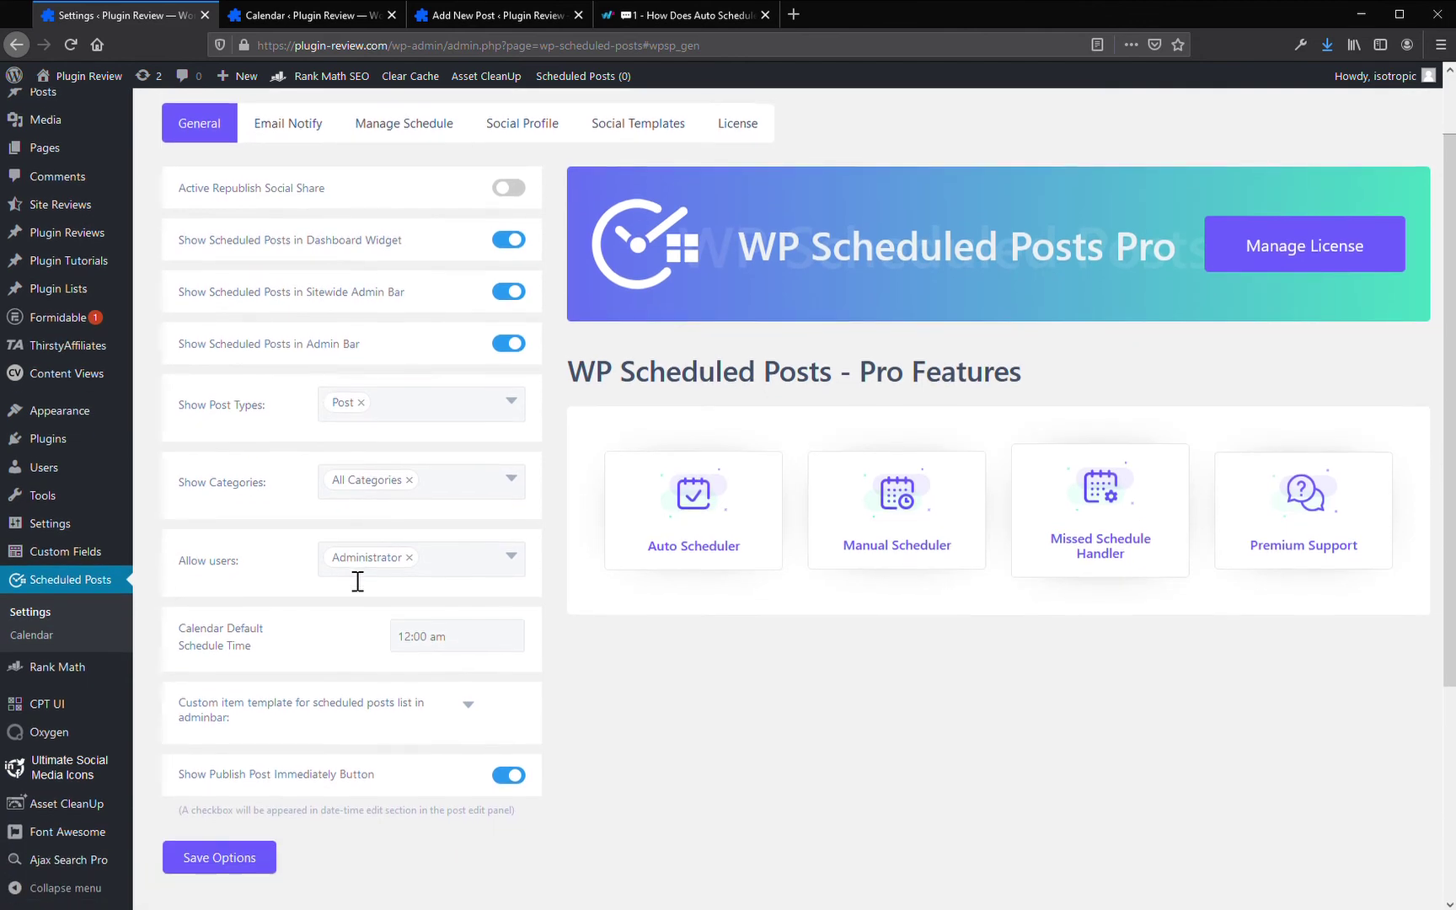
scroll(357, 581, down, 3)
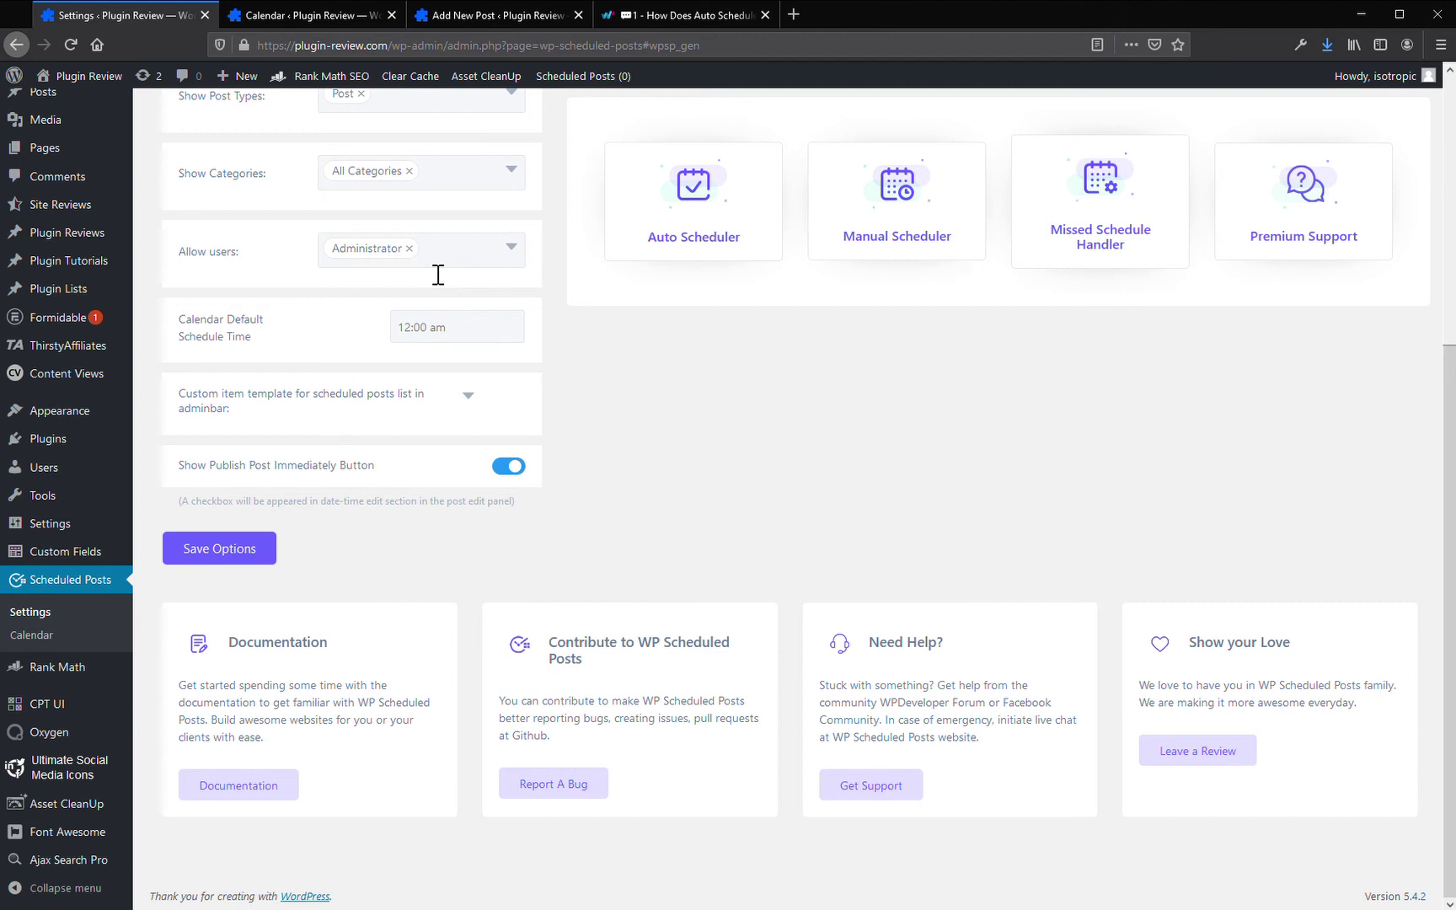
click(242, 790)
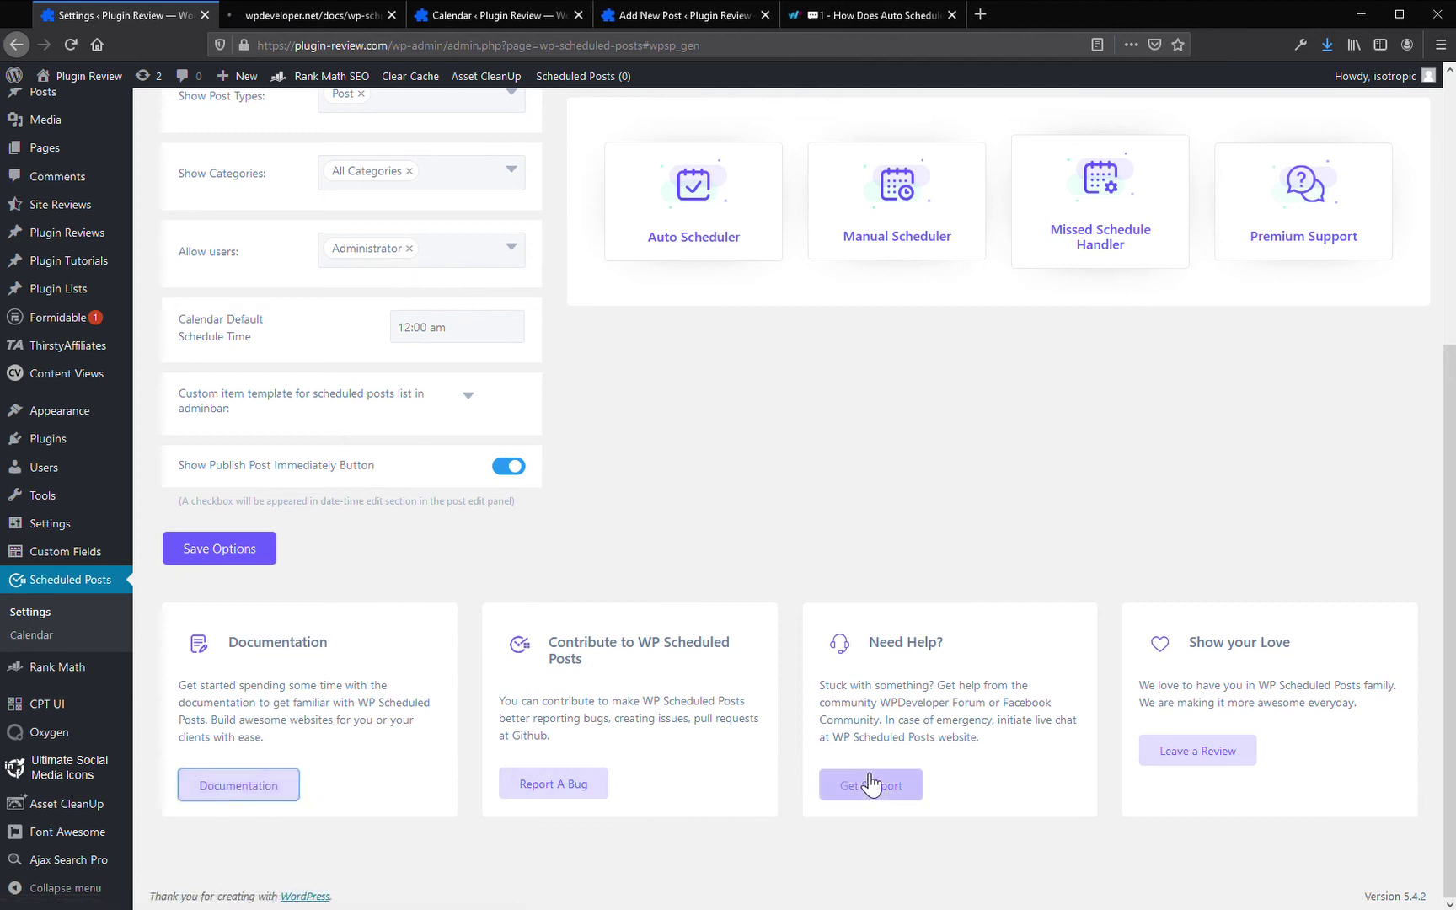
- Read through the 'How Does Auto Scheduler Work?' article on Classic and Gutenberg scheduling
click(835, 12)
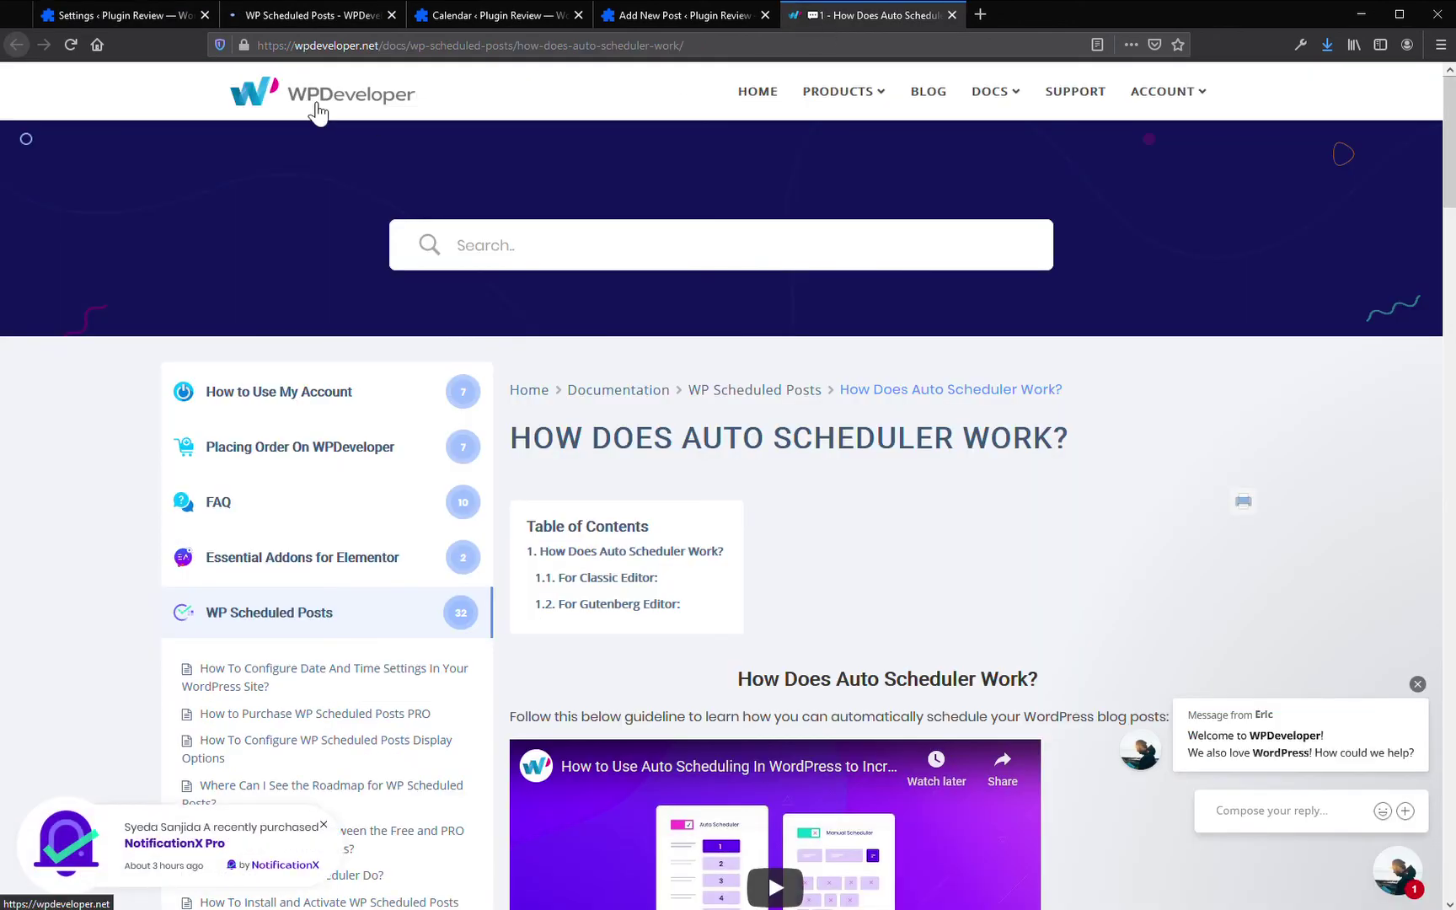
mouse_move(866, 109)
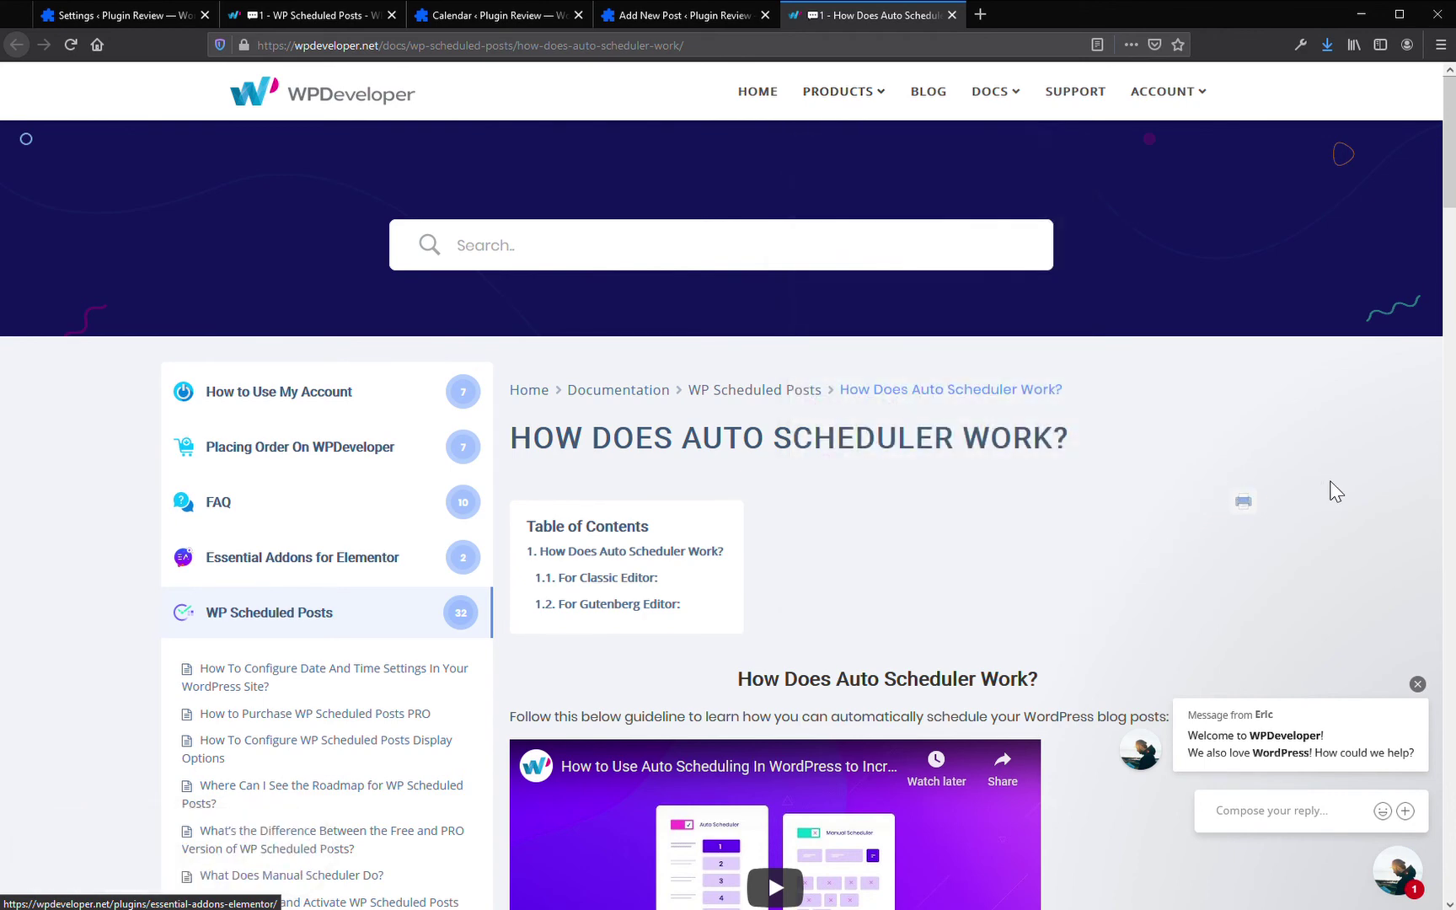
scroll(413, 601, down, 5)
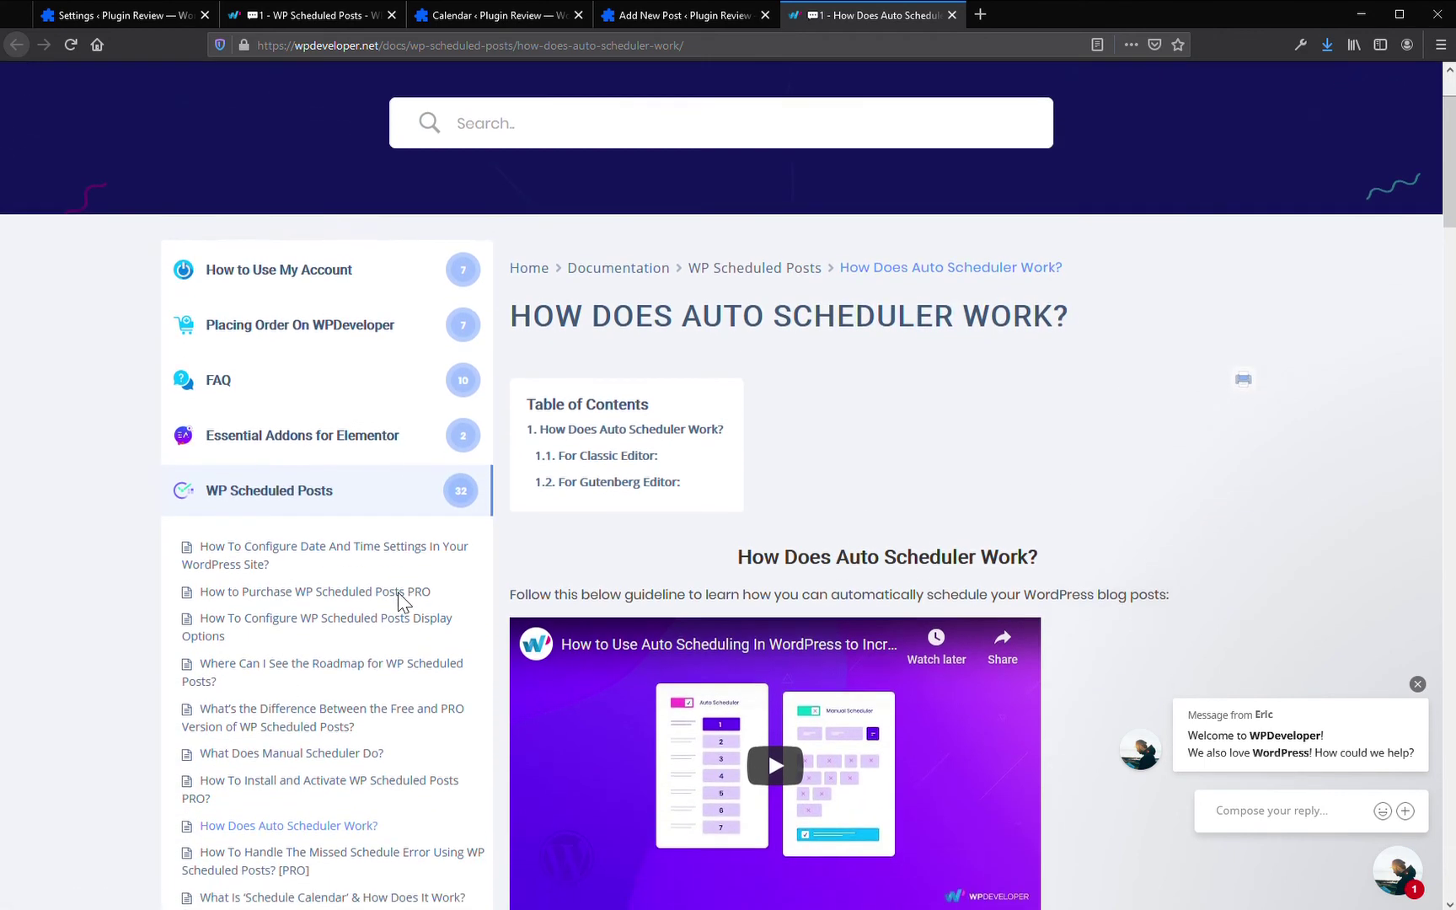
scroll(309, 487, down, 6)
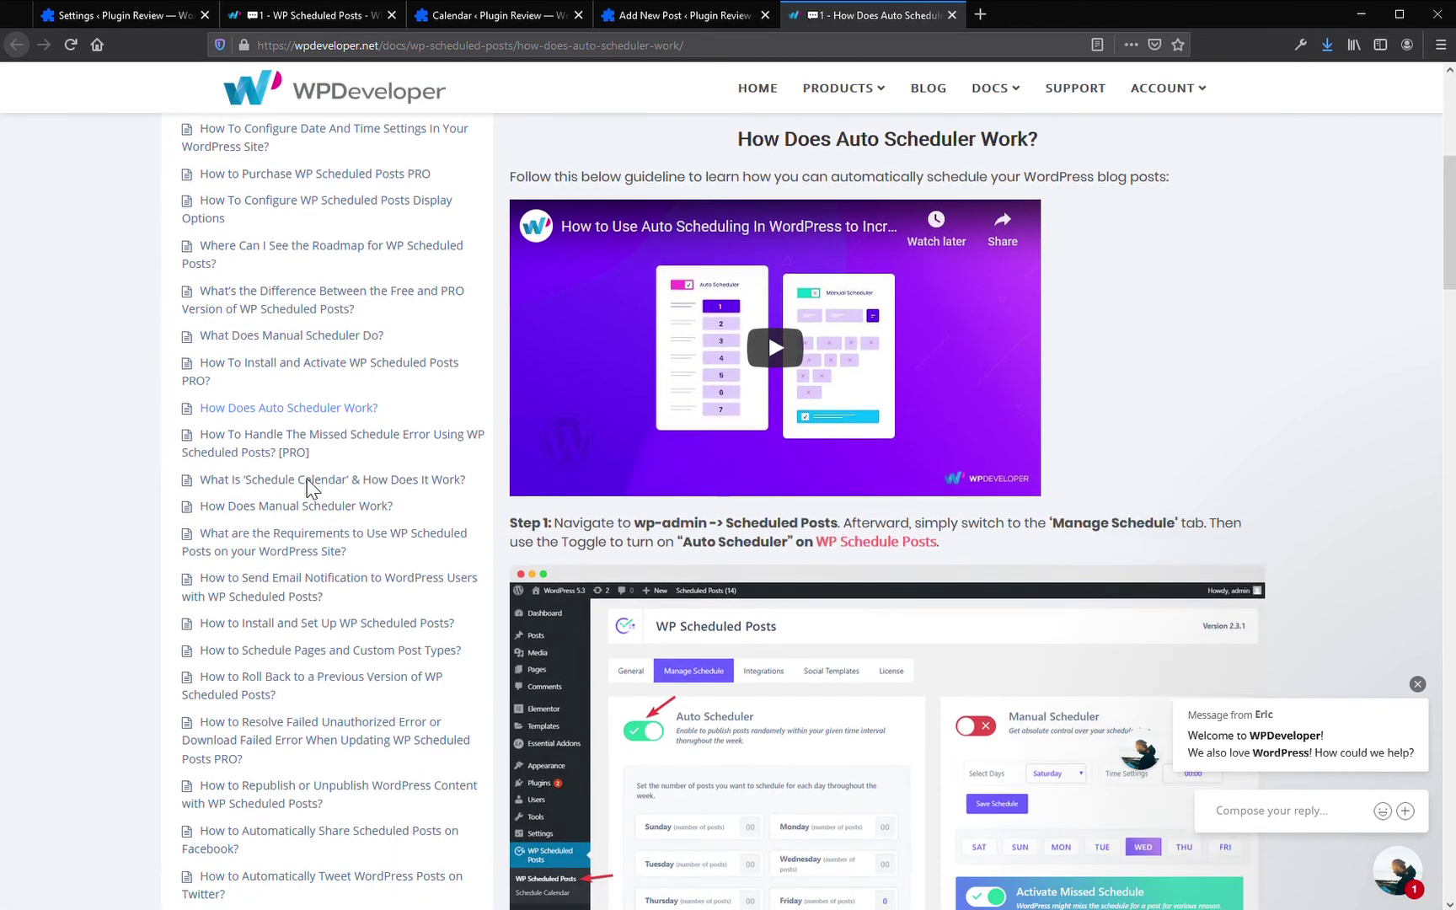
scroll(316, 489, down, 7)
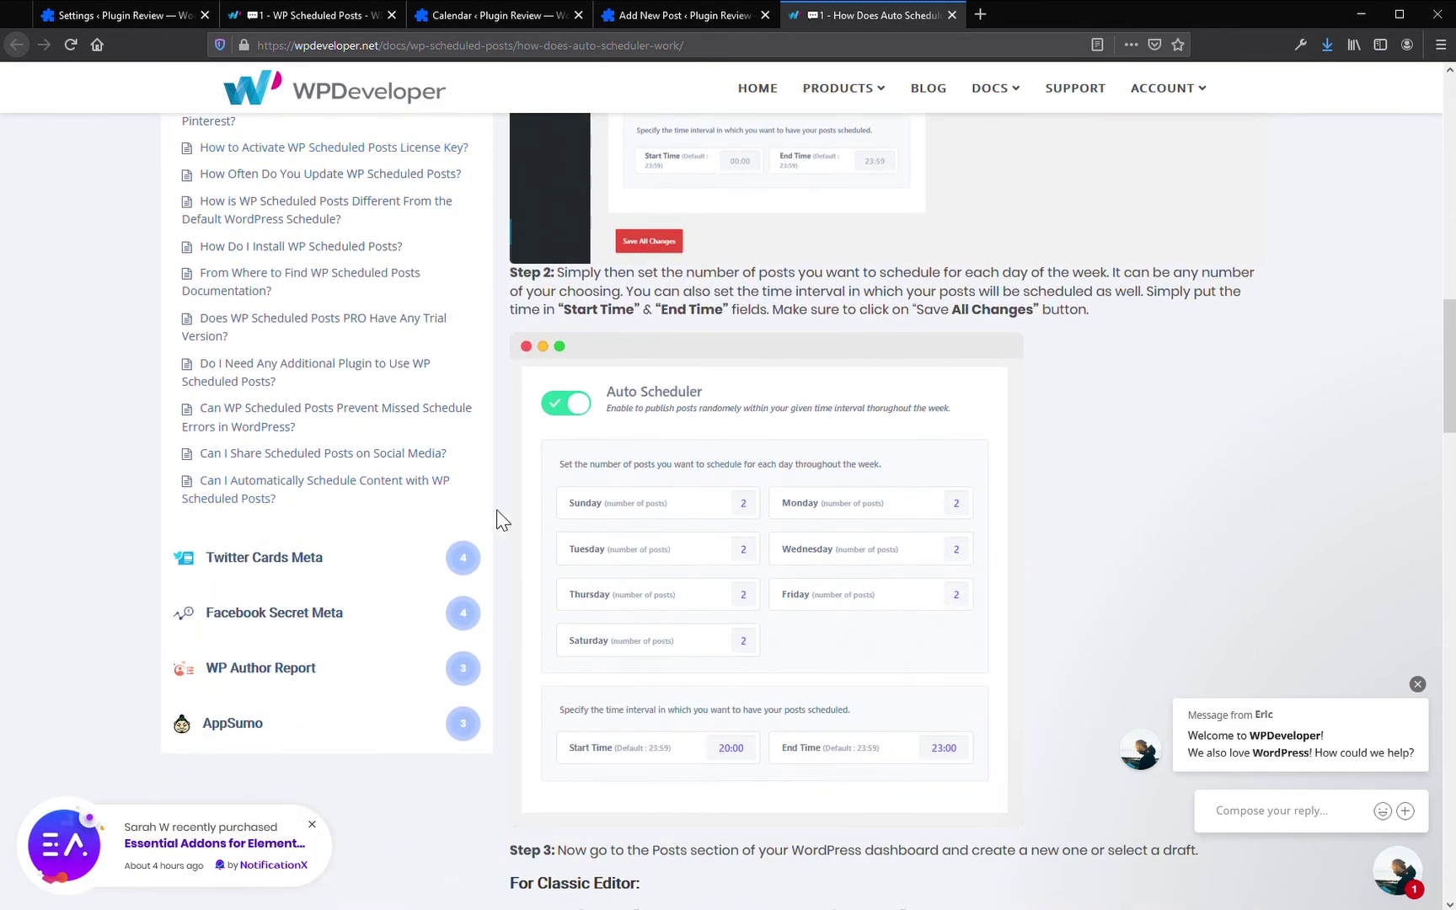
scroll(745, 638, down, 10)
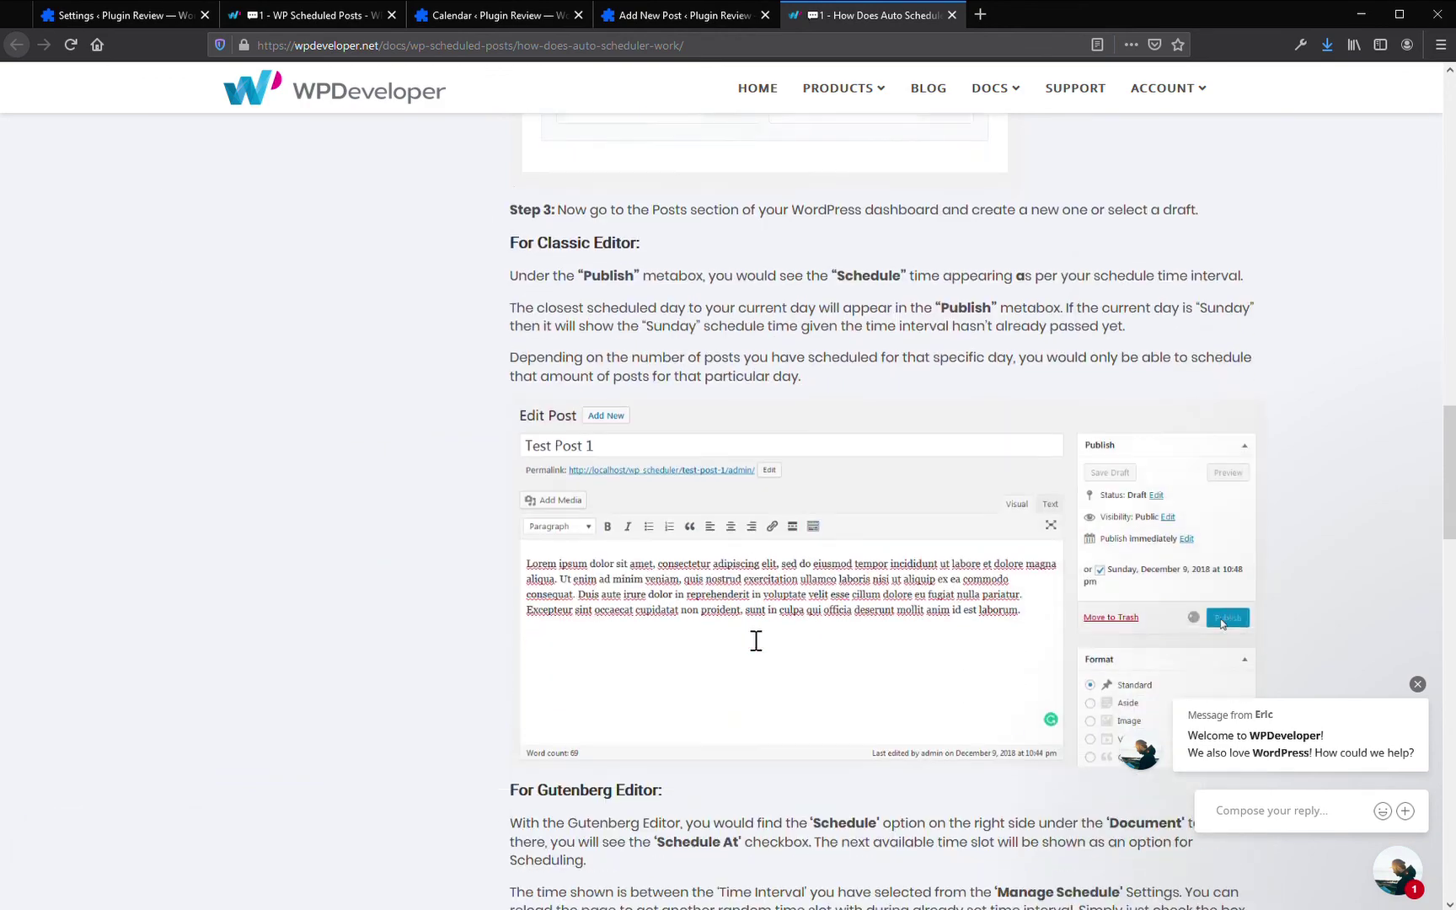
scroll(752, 637, down, 3)
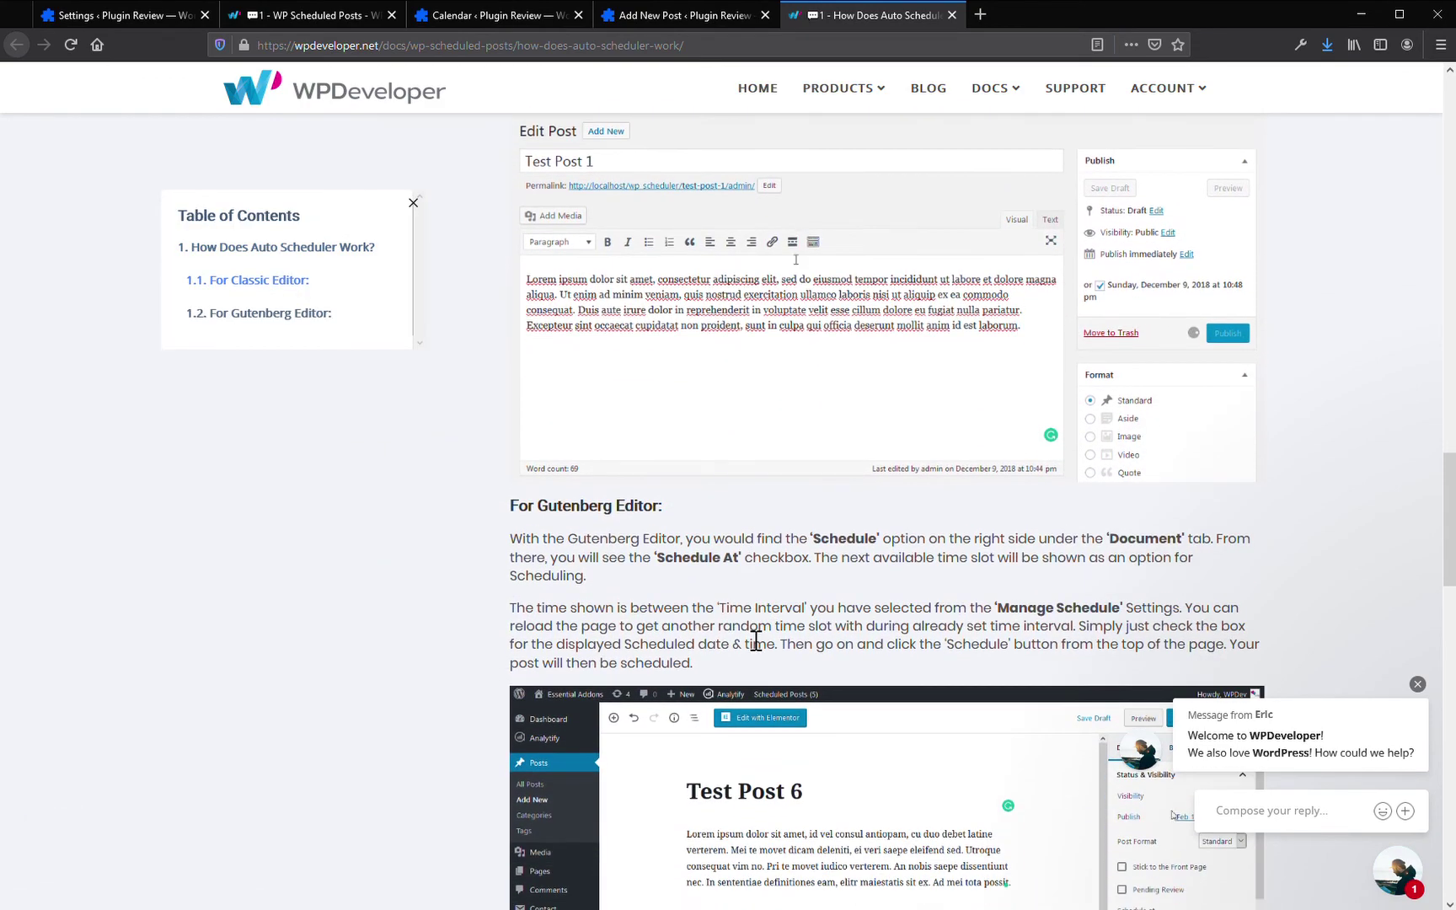
scroll(756, 640, down, 6)
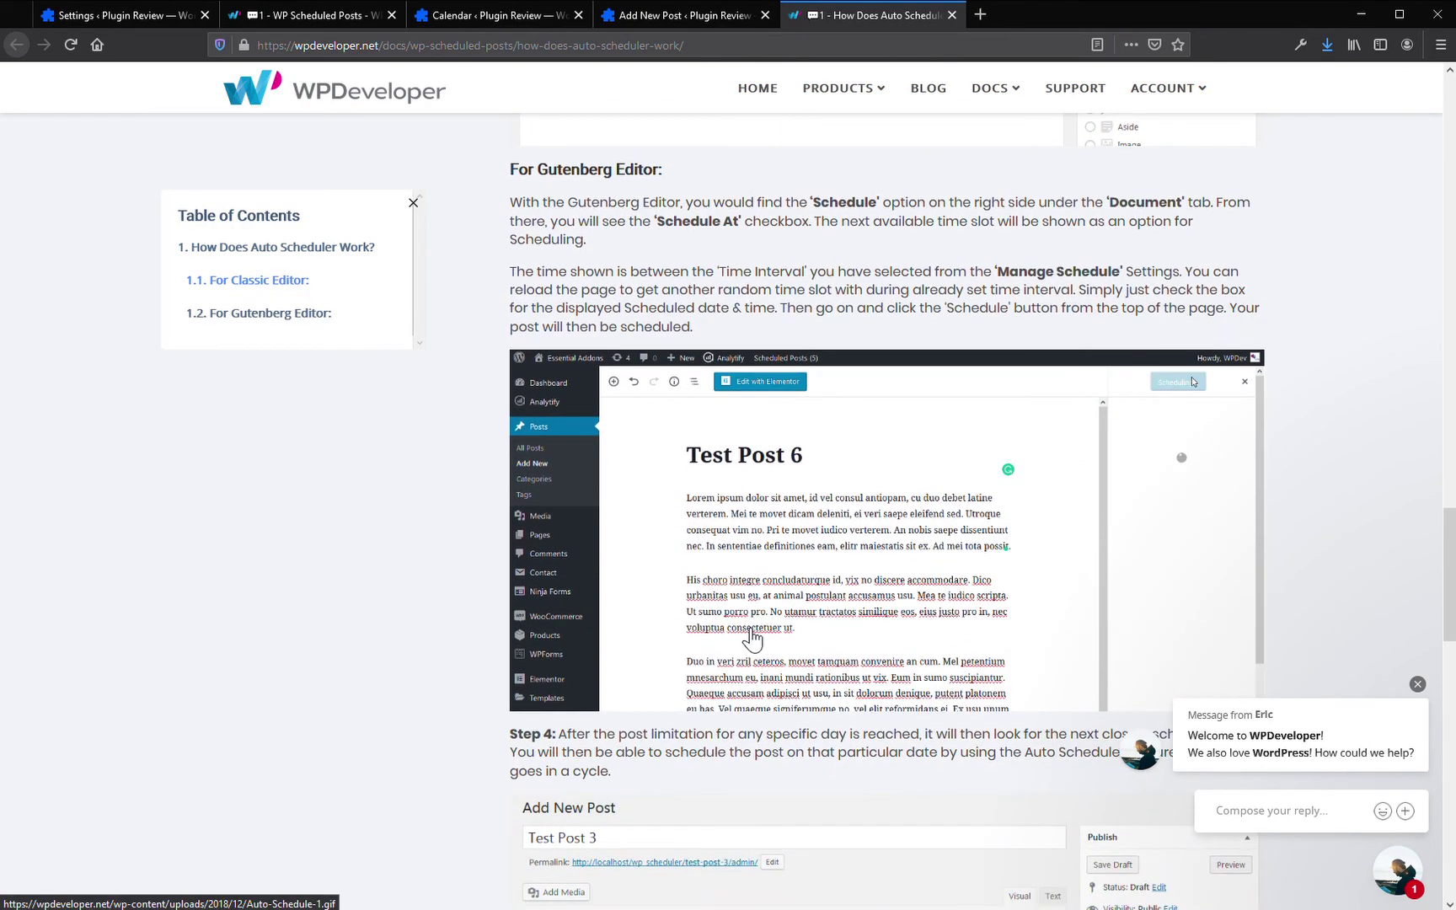
scroll(752, 640, down, 7)
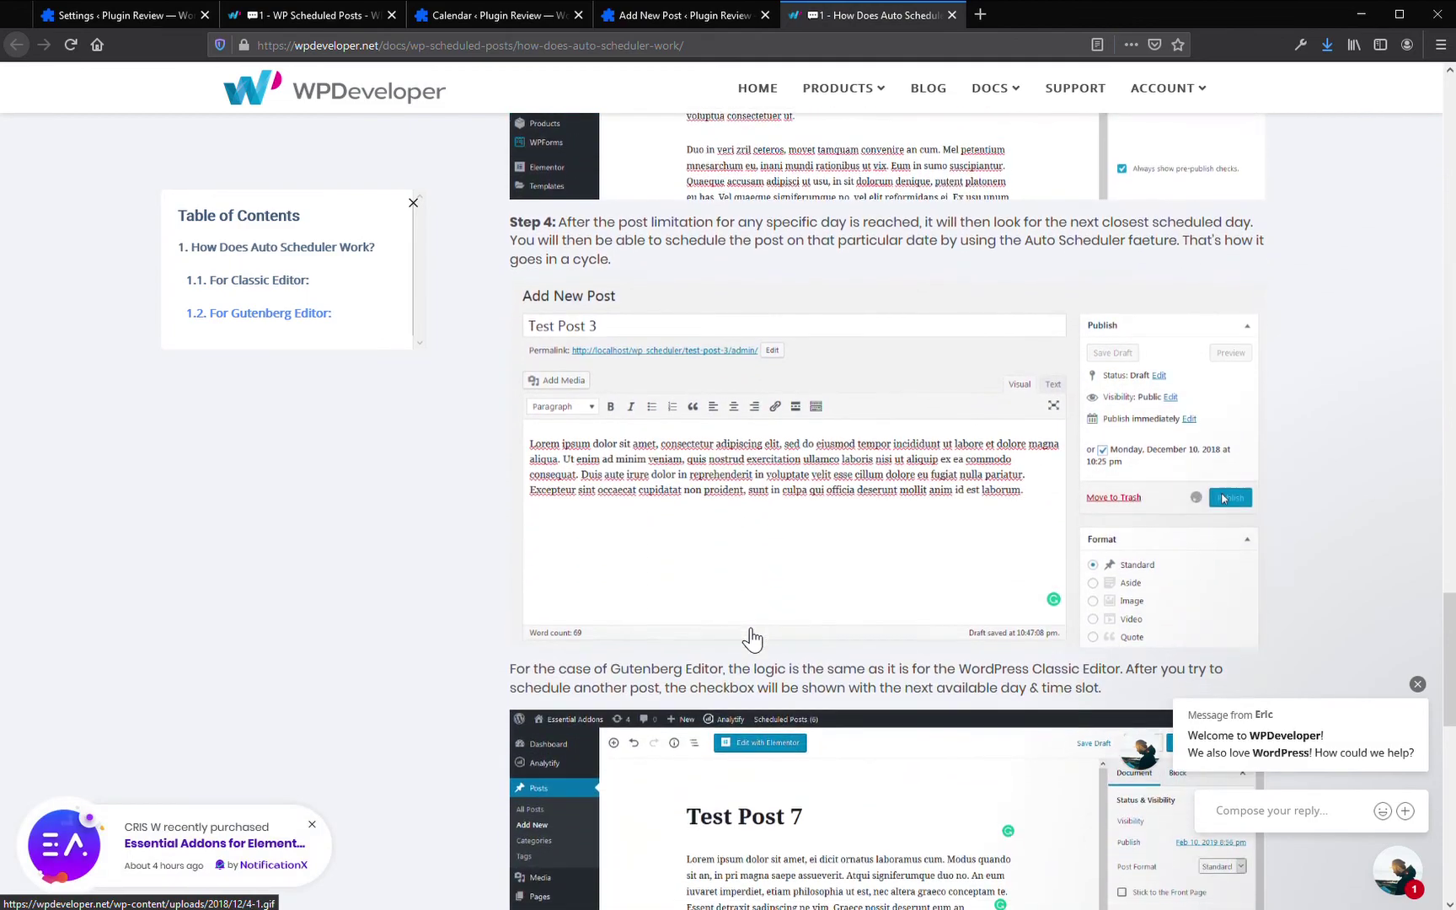
scroll(747, 636, down, 4)
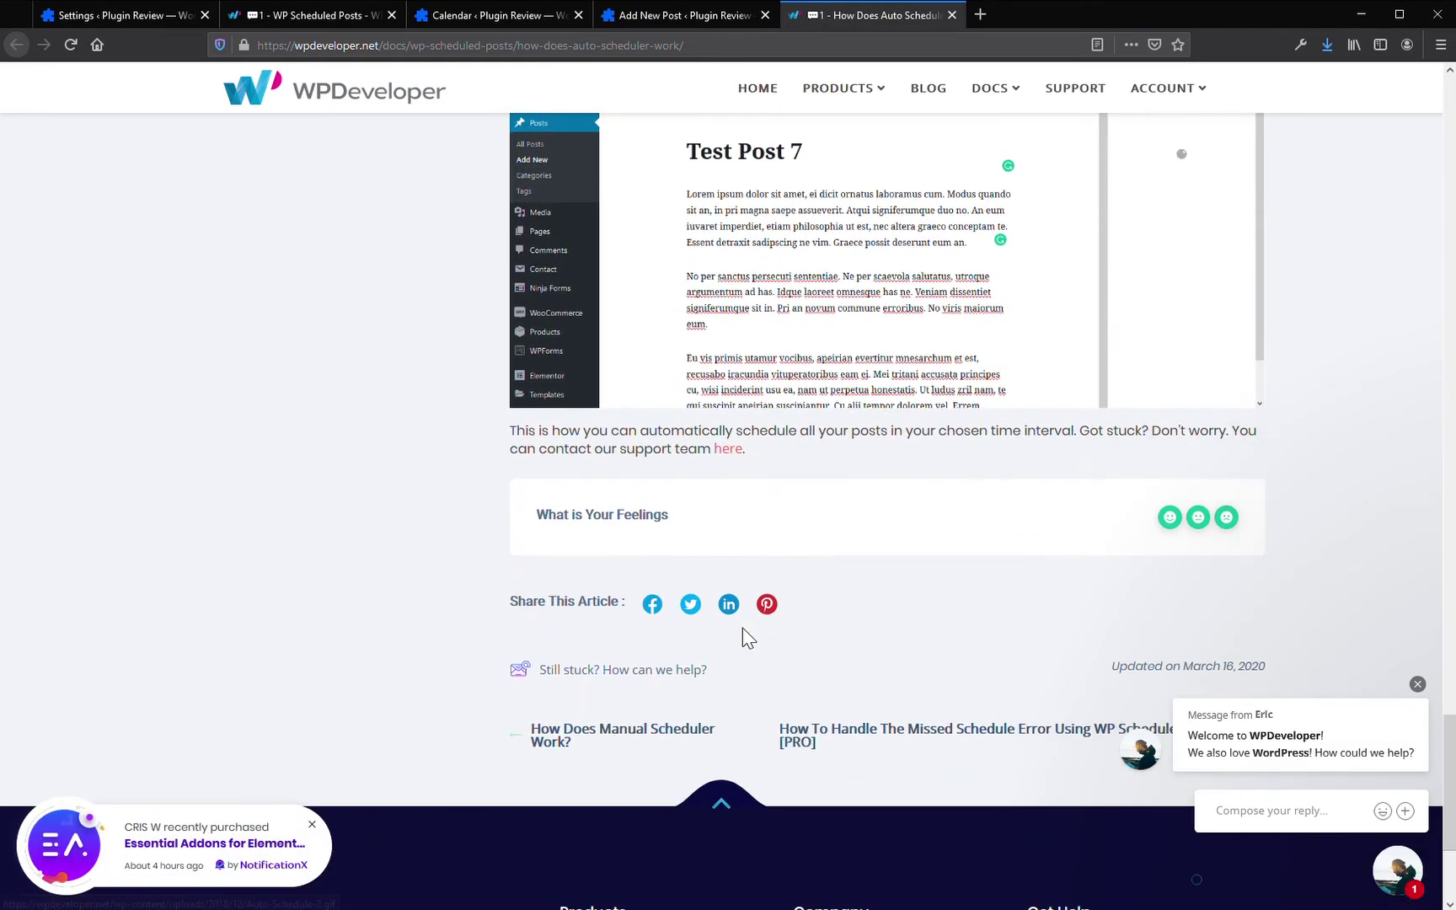
scroll(744, 638, up, 7)
scroll(744, 637, up, 20)
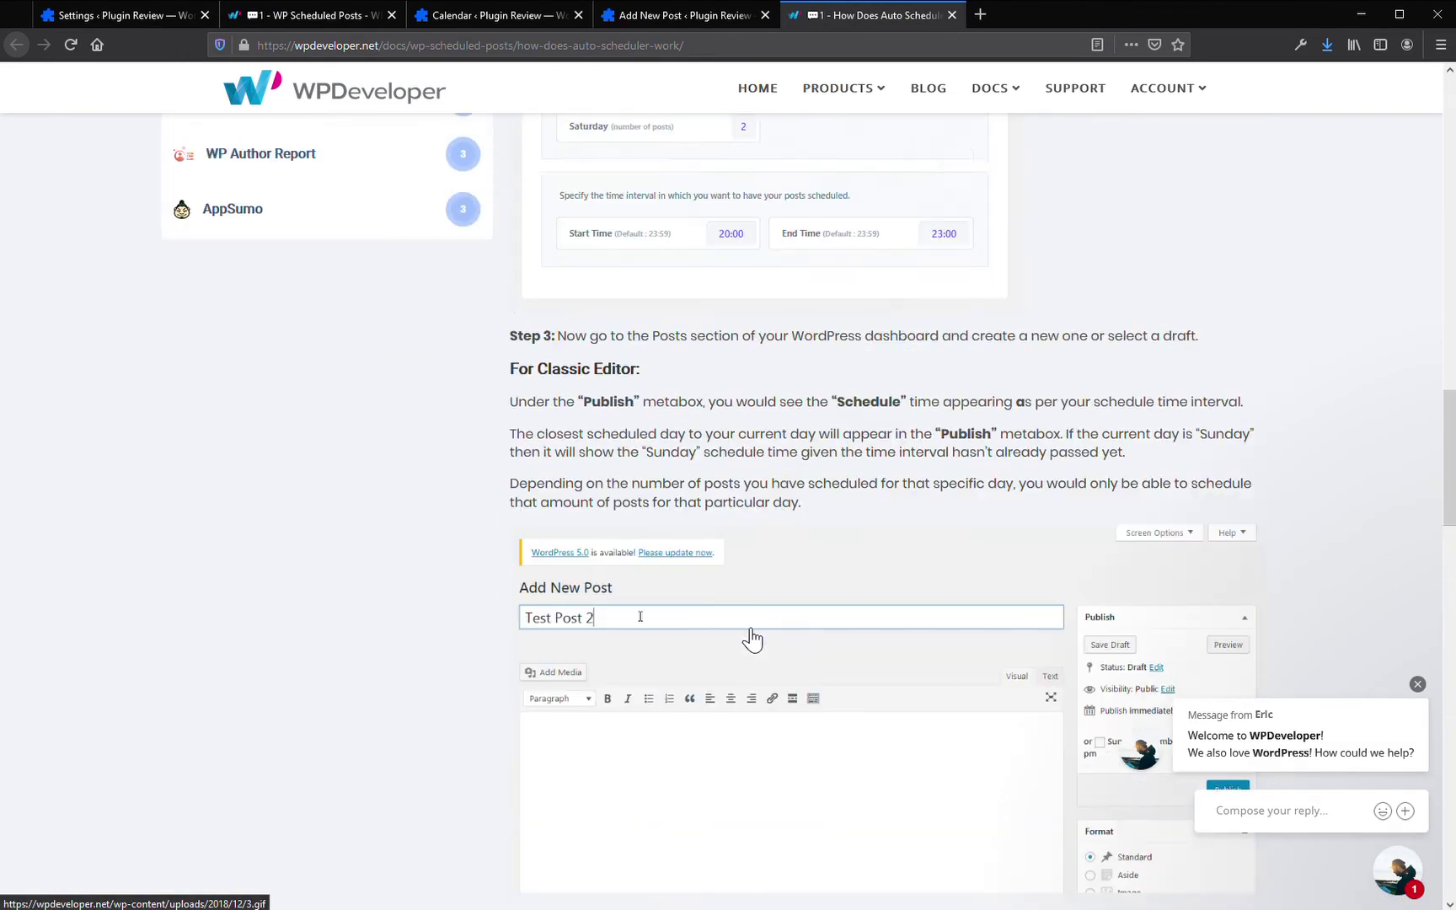
scroll(744, 638, up, 8)
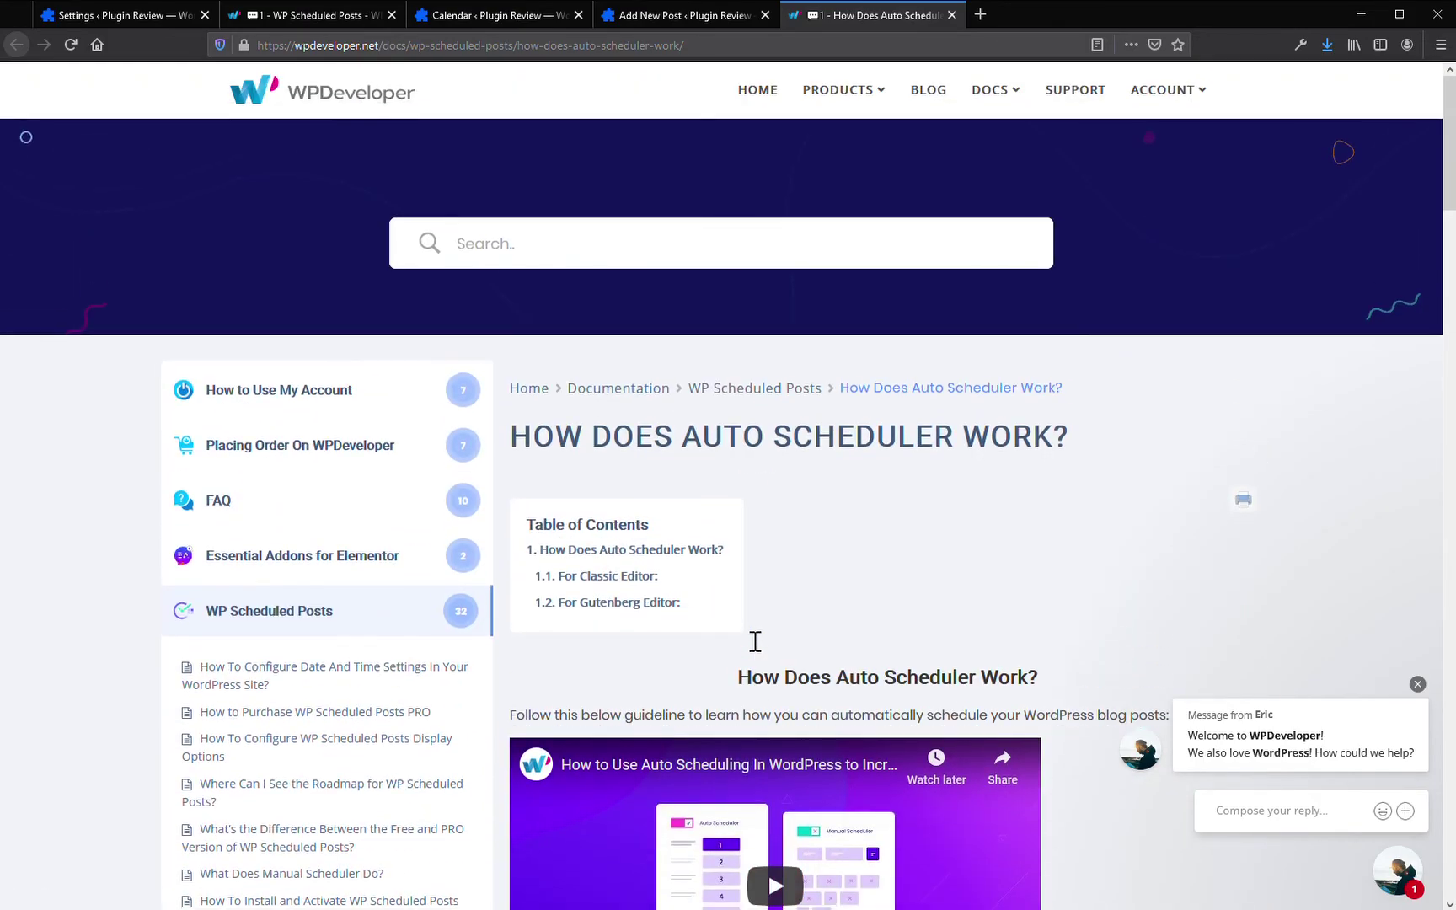
scroll(746, 637, down, 10)
scroll(747, 638, down, 15)
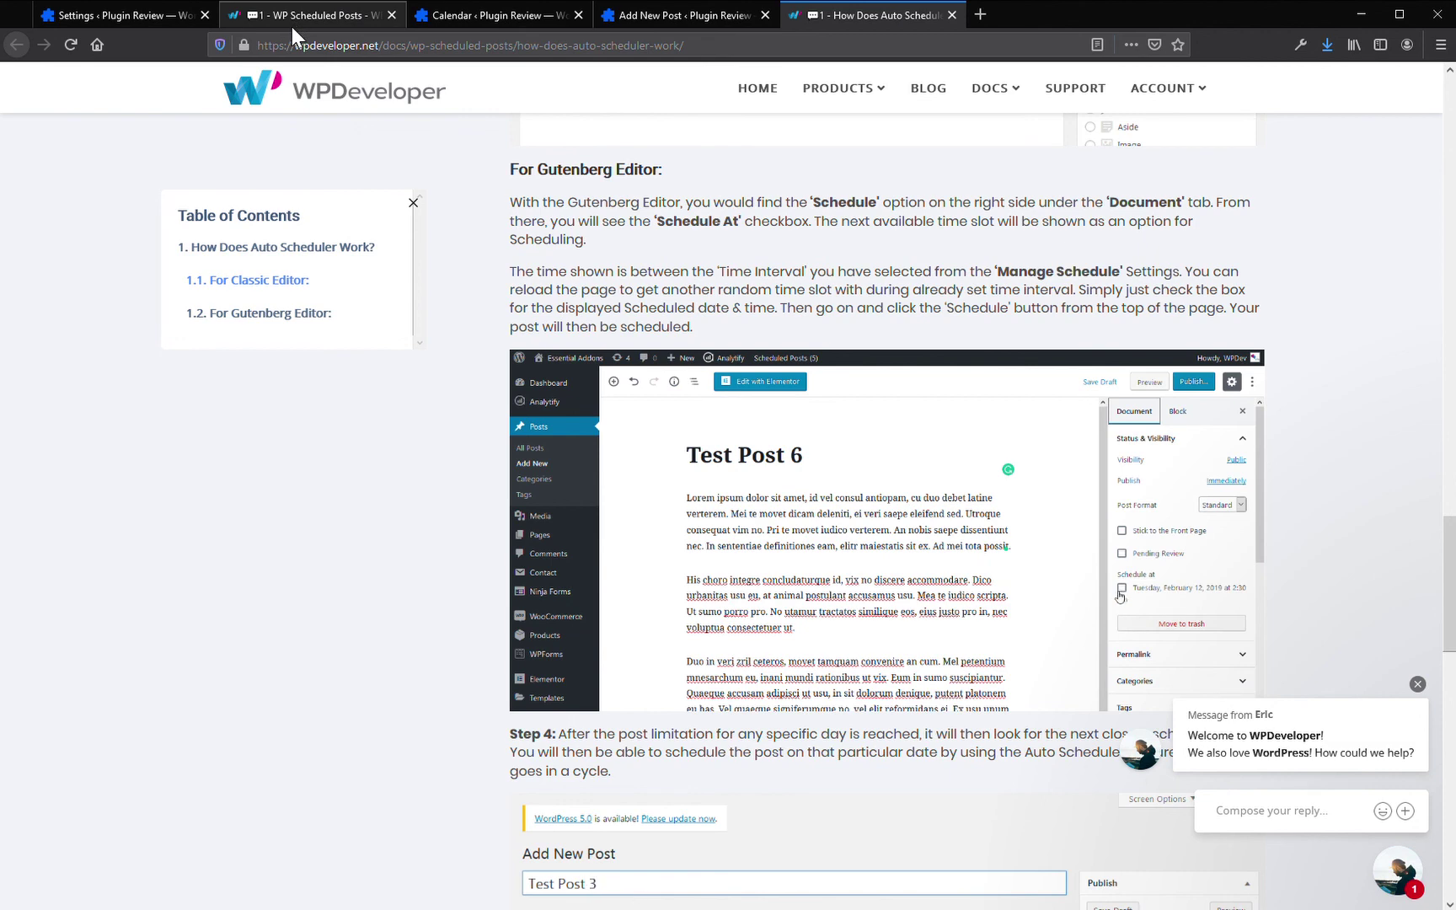
- Load the plugin-review.com homepage by removing the admin path from the calendar tab's address
click(460, 22)
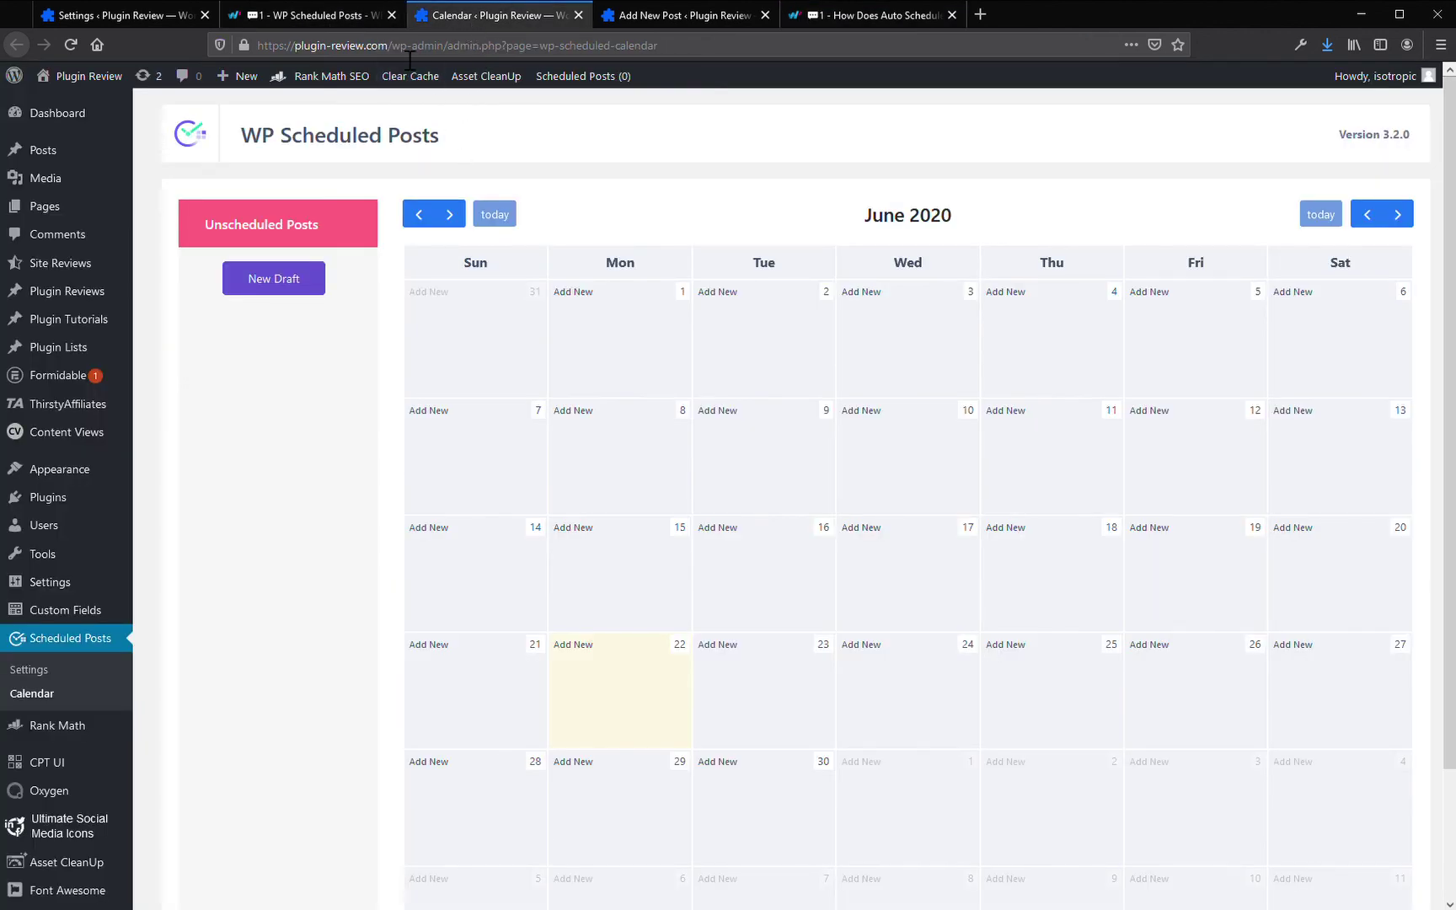
drag(389, 45, 233, 64)
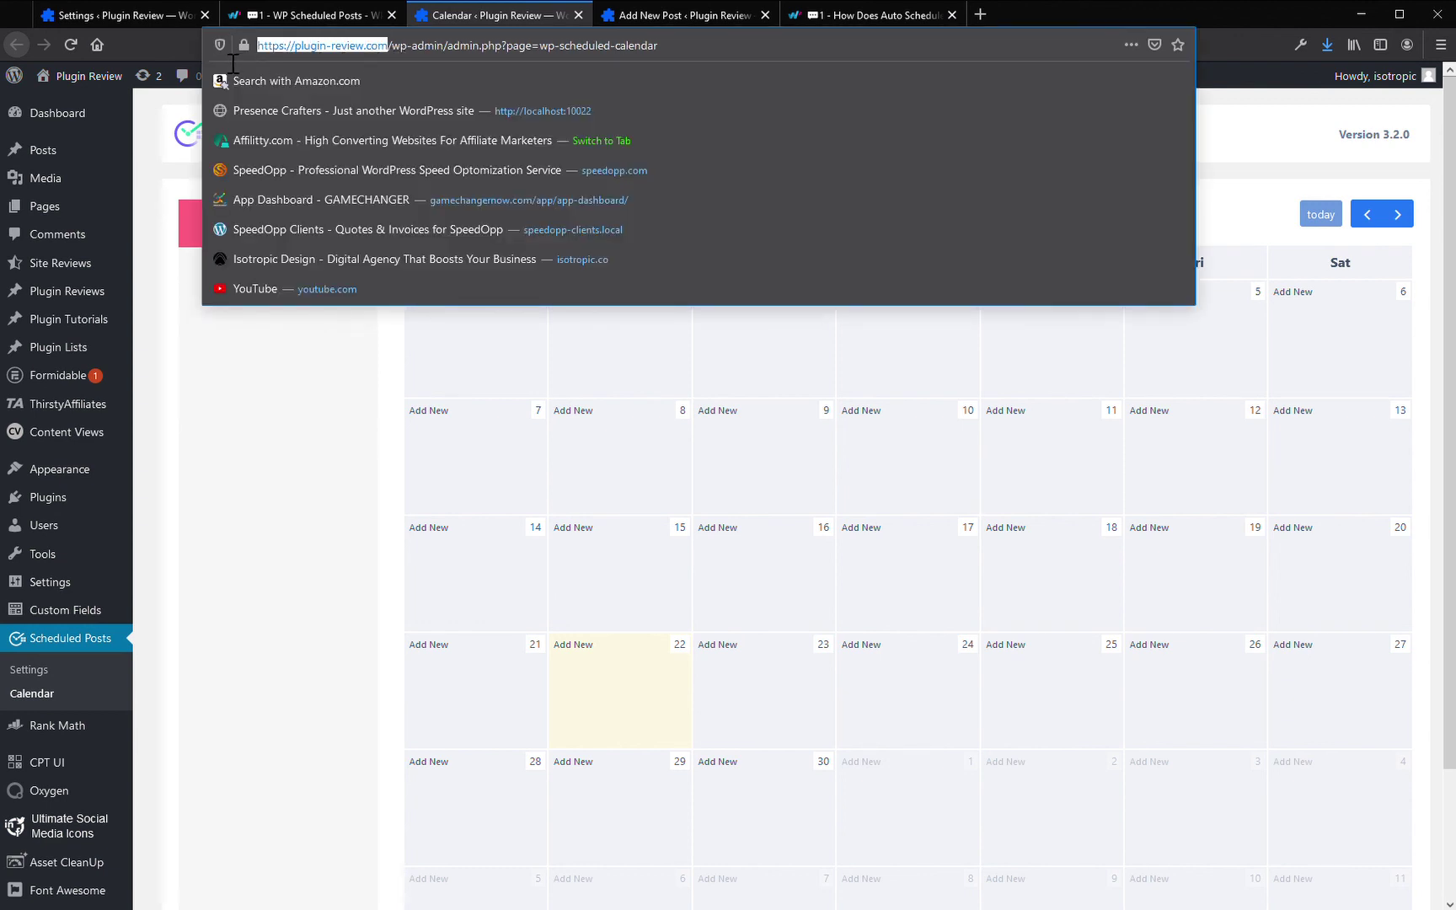
click(166, 348)
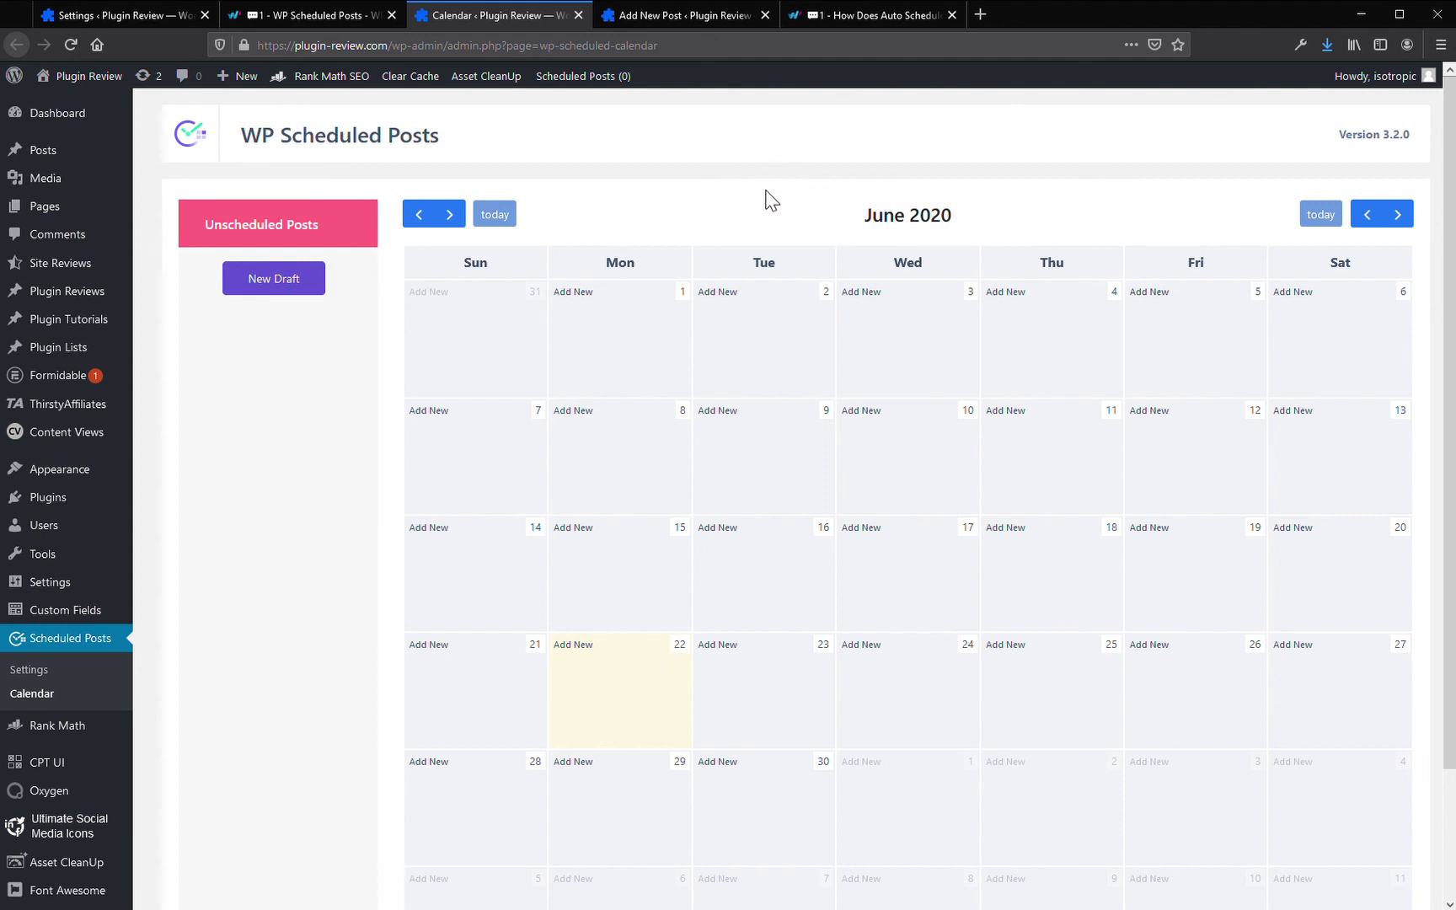
drag(388, 46, 746, 93)
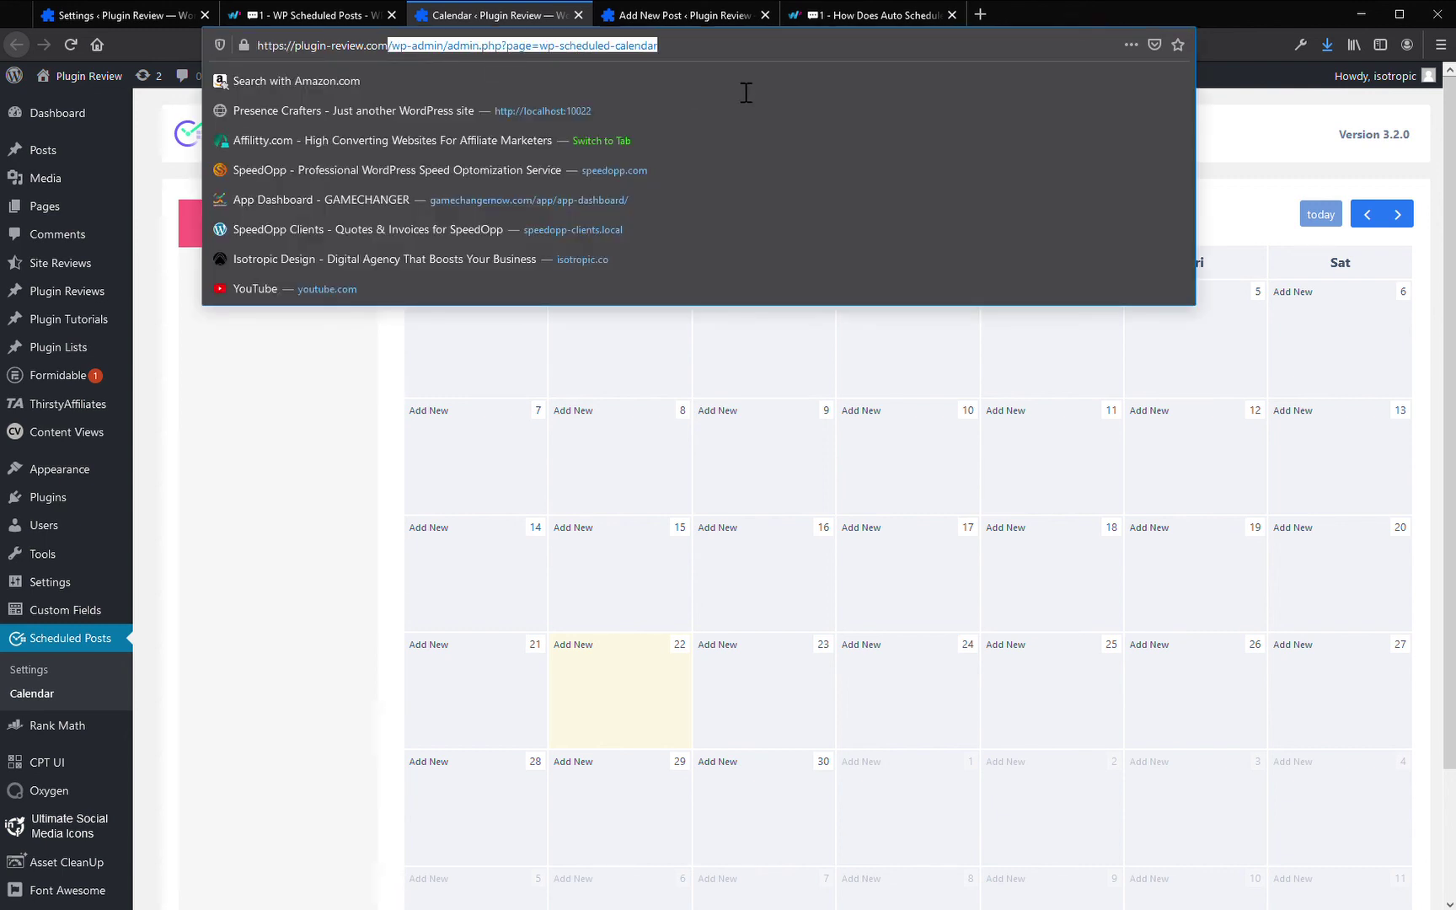
key(BackSpace)
key(Return)
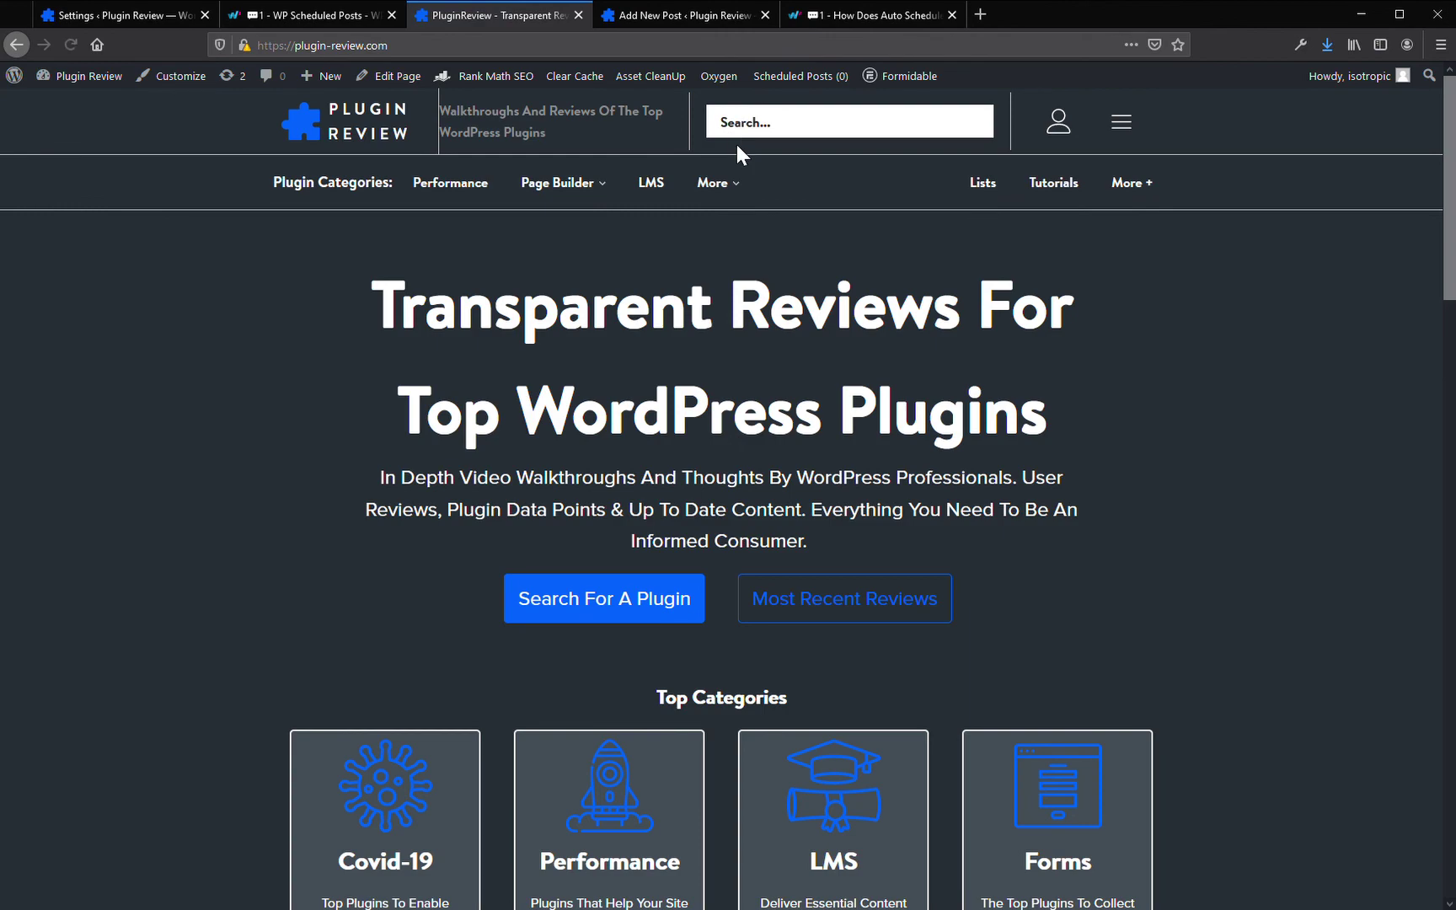
- Turn off the site's Night Mode and scroll down the homepage
click(1132, 131)
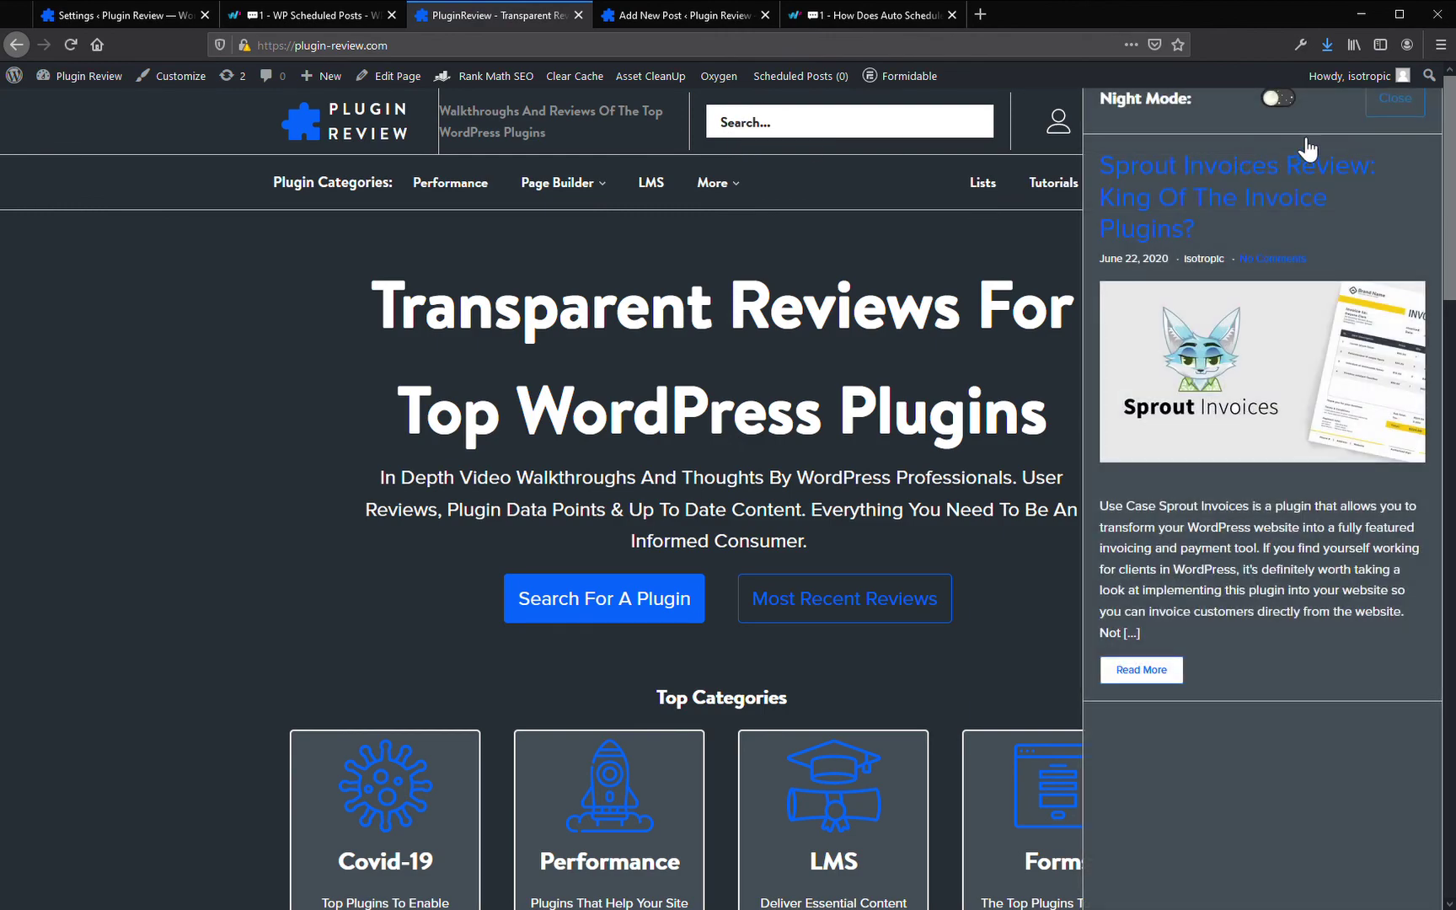
click(1273, 97)
scroll(947, 303, down, 15)
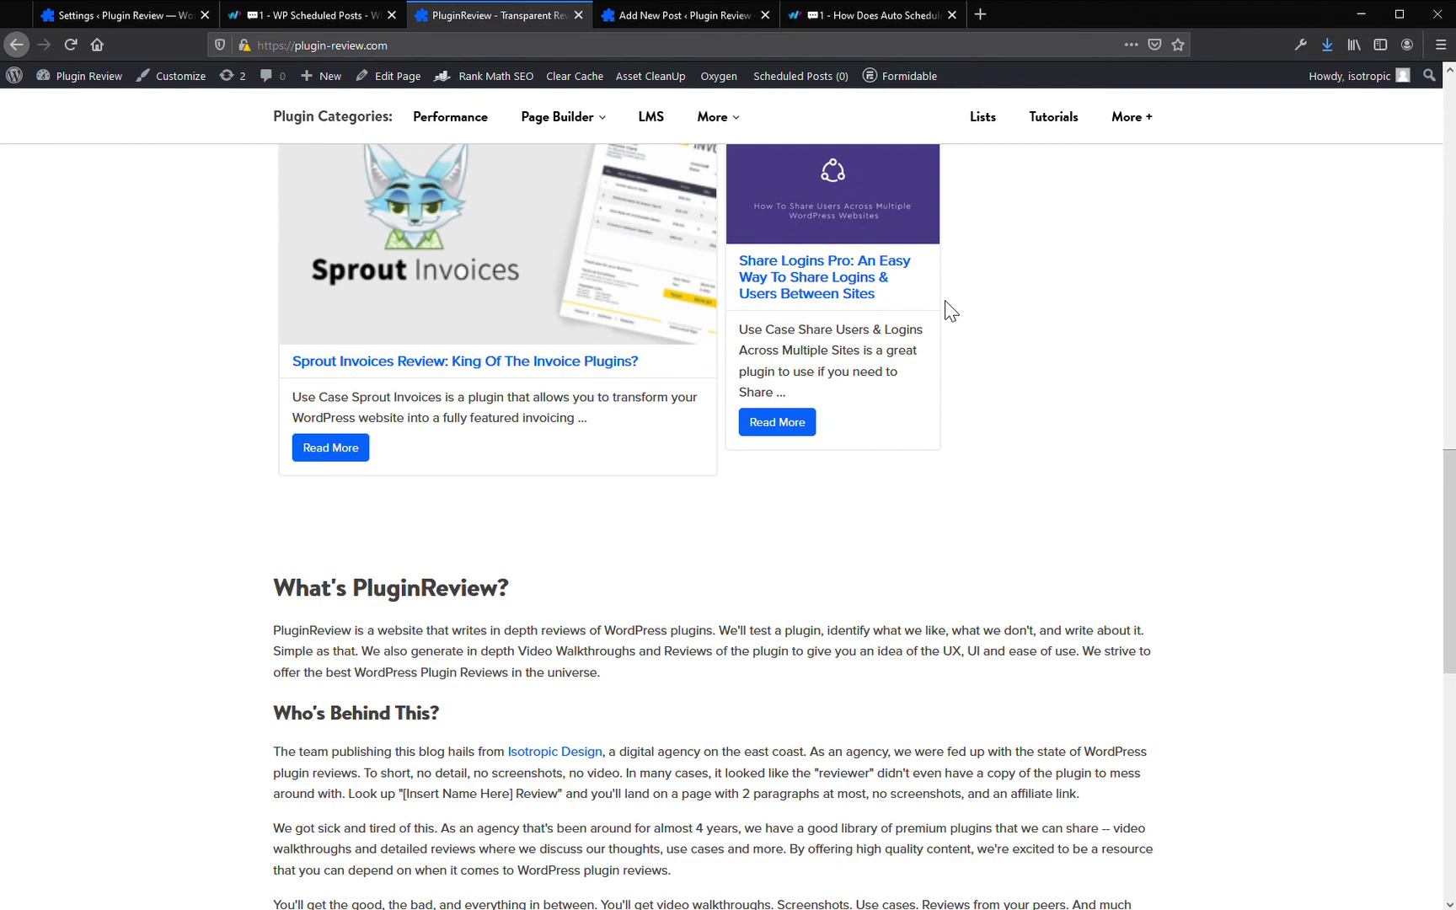
scroll(967, 314, down, 5)
scroll(1027, 314, down, 6)
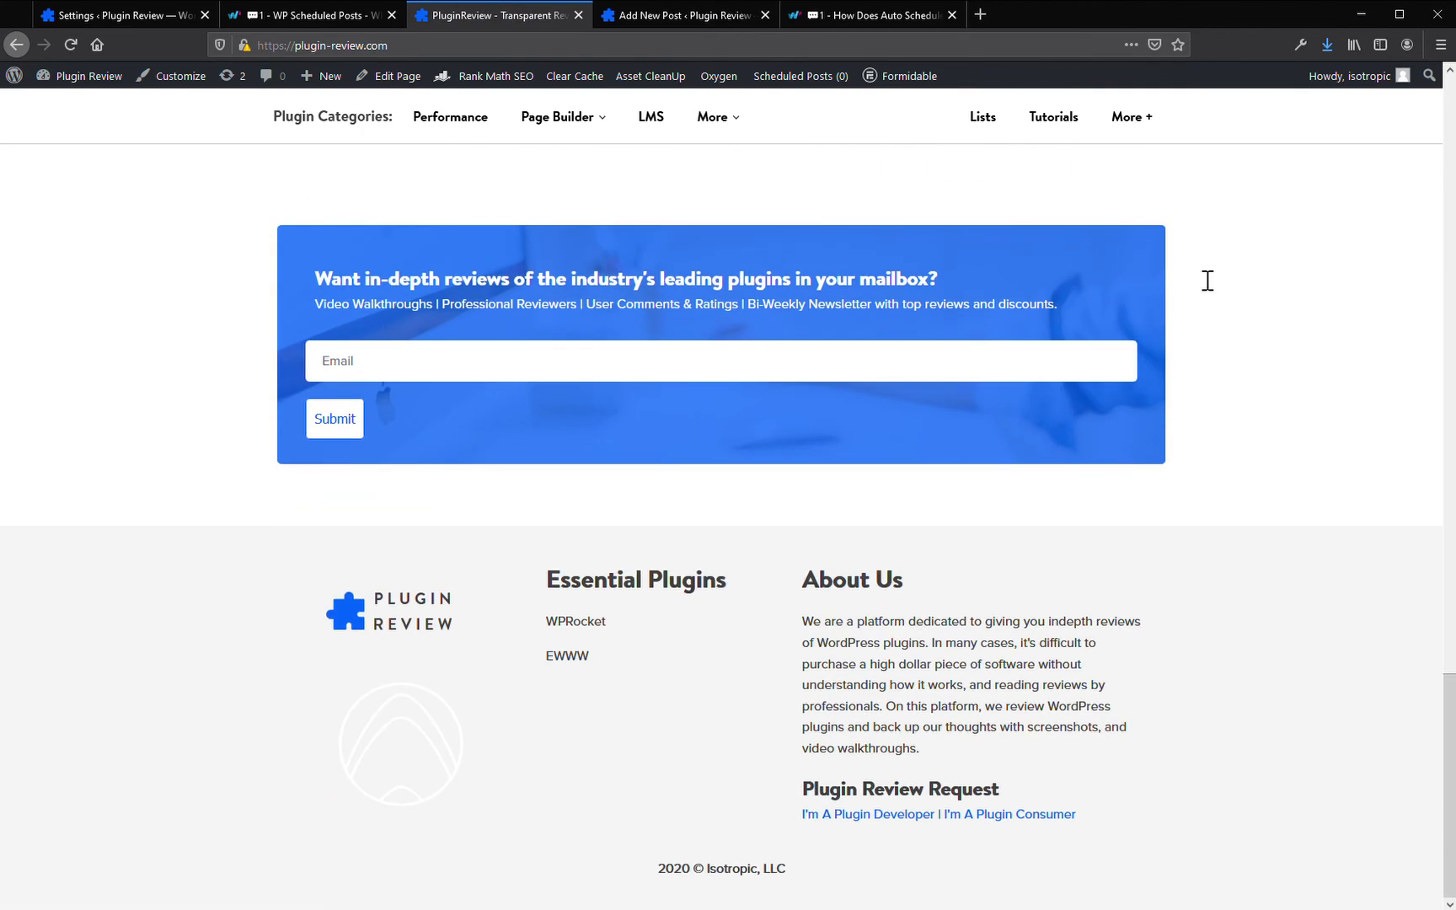